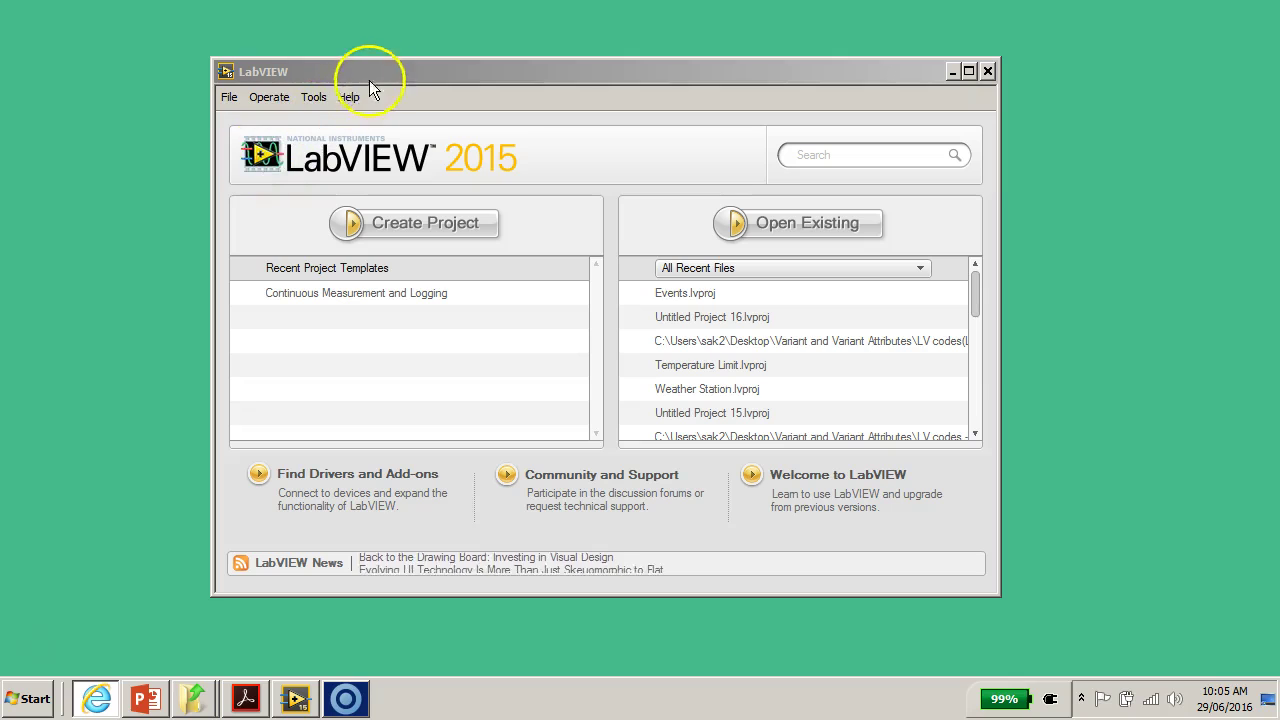
# Create a new project from the Blank Project template
pyautogui.moveTo(379, 76); pyautogui.dragTo(380, 94)
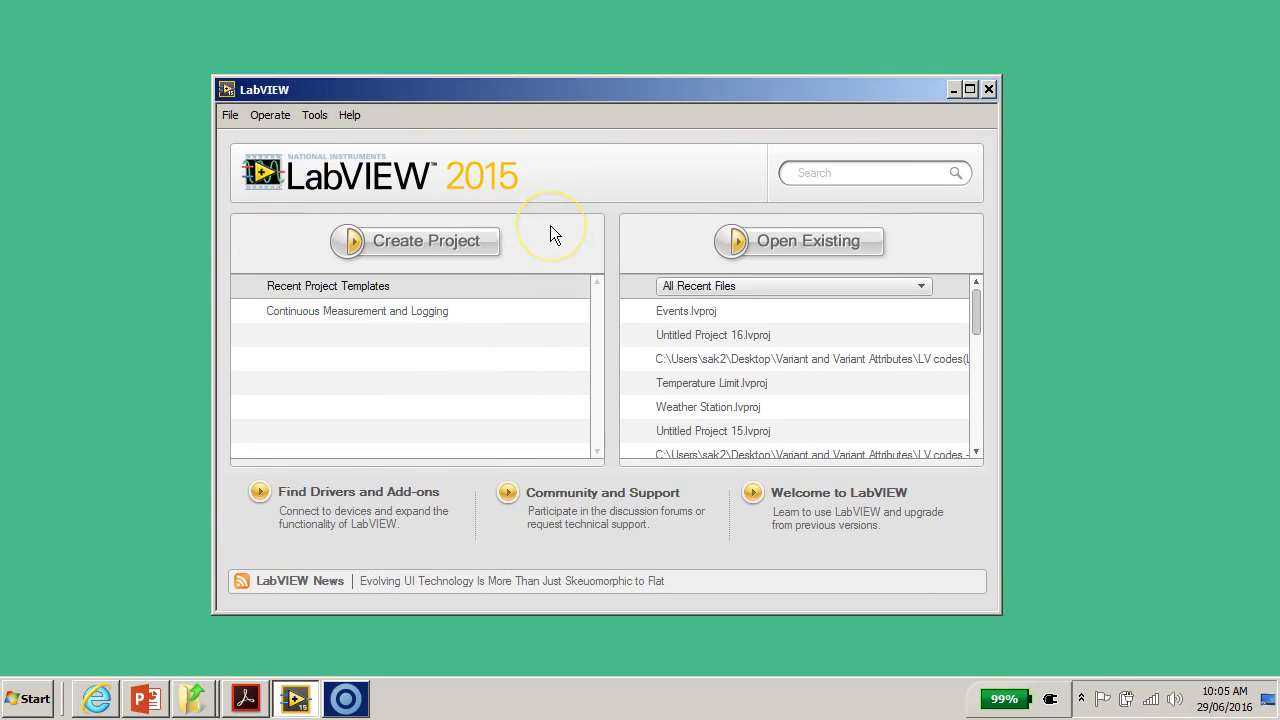
pyautogui.click(414, 249)
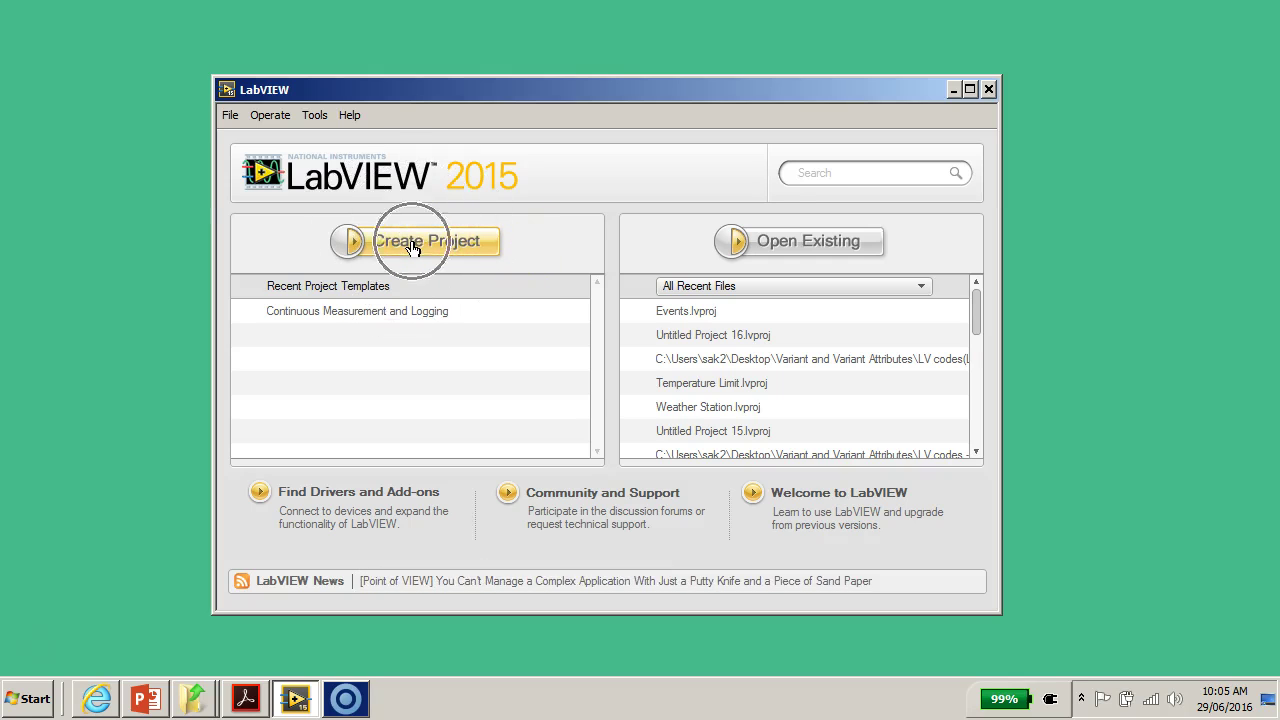
pyautogui.click(432, 246)
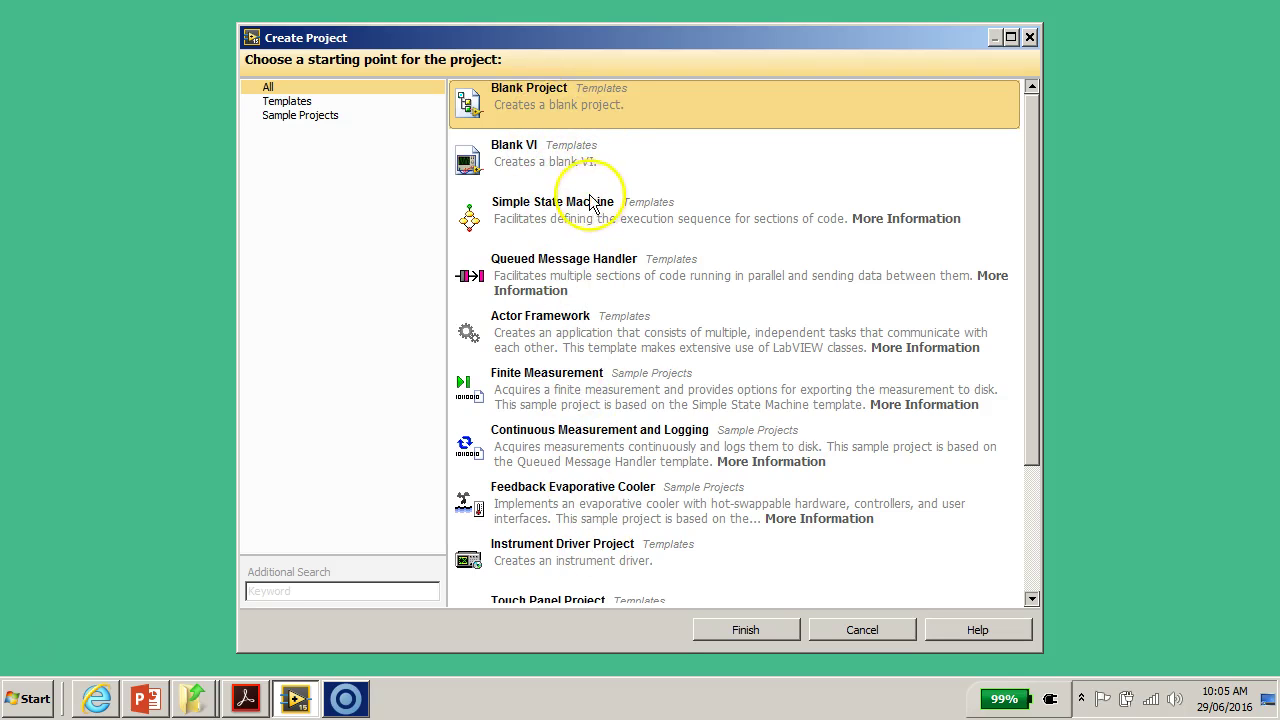
pyautogui.click(524, 102)
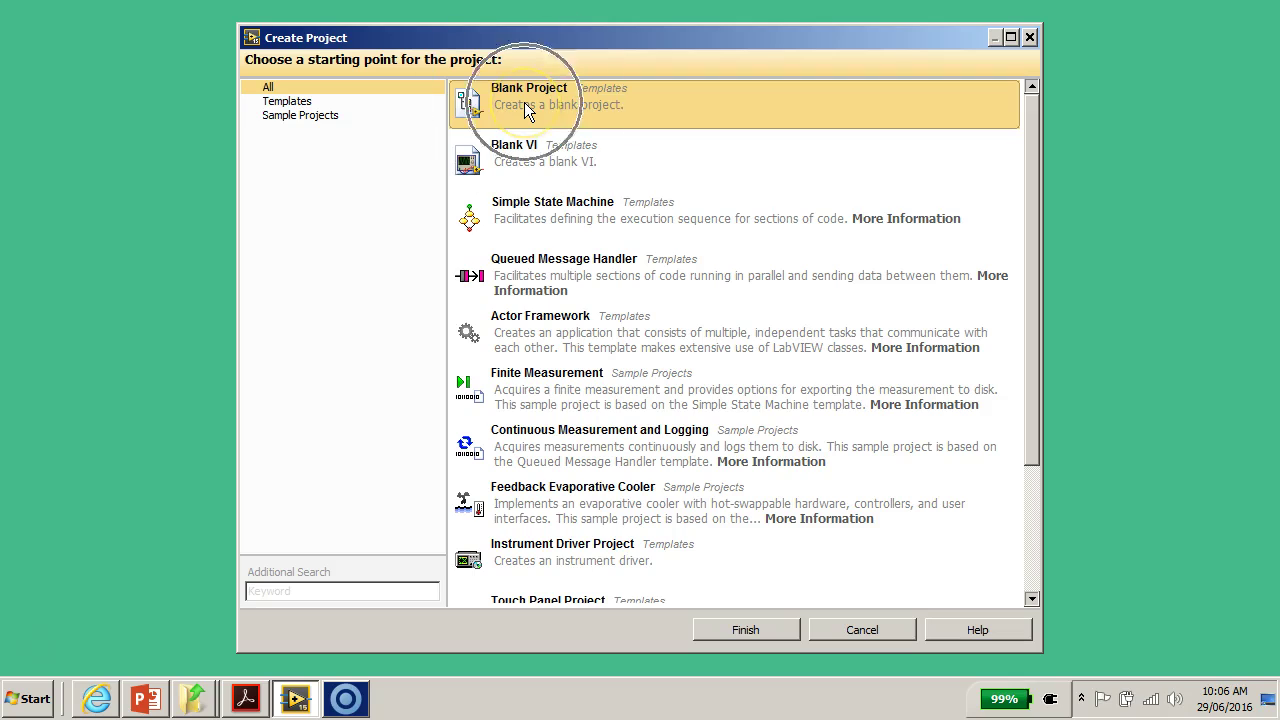
pyautogui.click(524, 102)
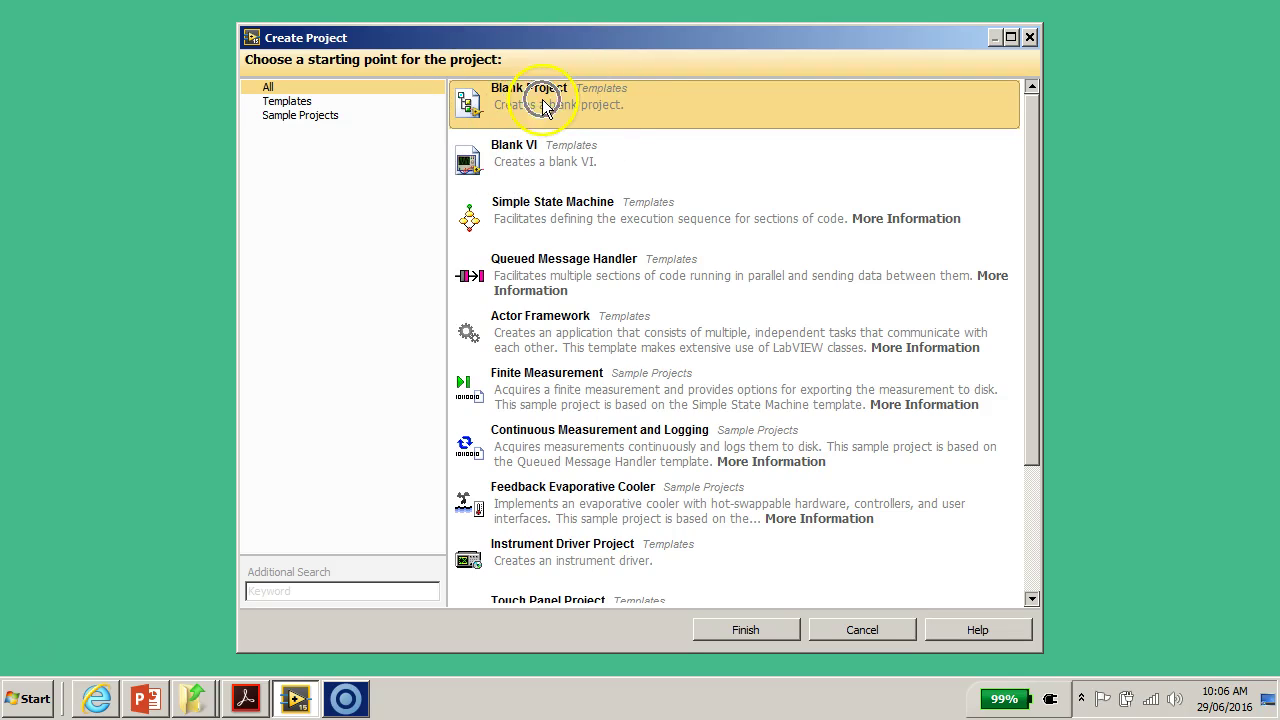
pyautogui.moveTo(600, 42)
pyautogui.mouseDown()
pyautogui.moveTo(600, 212)
pyautogui.moveTo(587, 210)
pyautogui.moveTo(584, 41)
pyautogui.mouseUp()
pyautogui.click(510, 269)
pyautogui.click(561, 110)
pyautogui.click(500, 117)
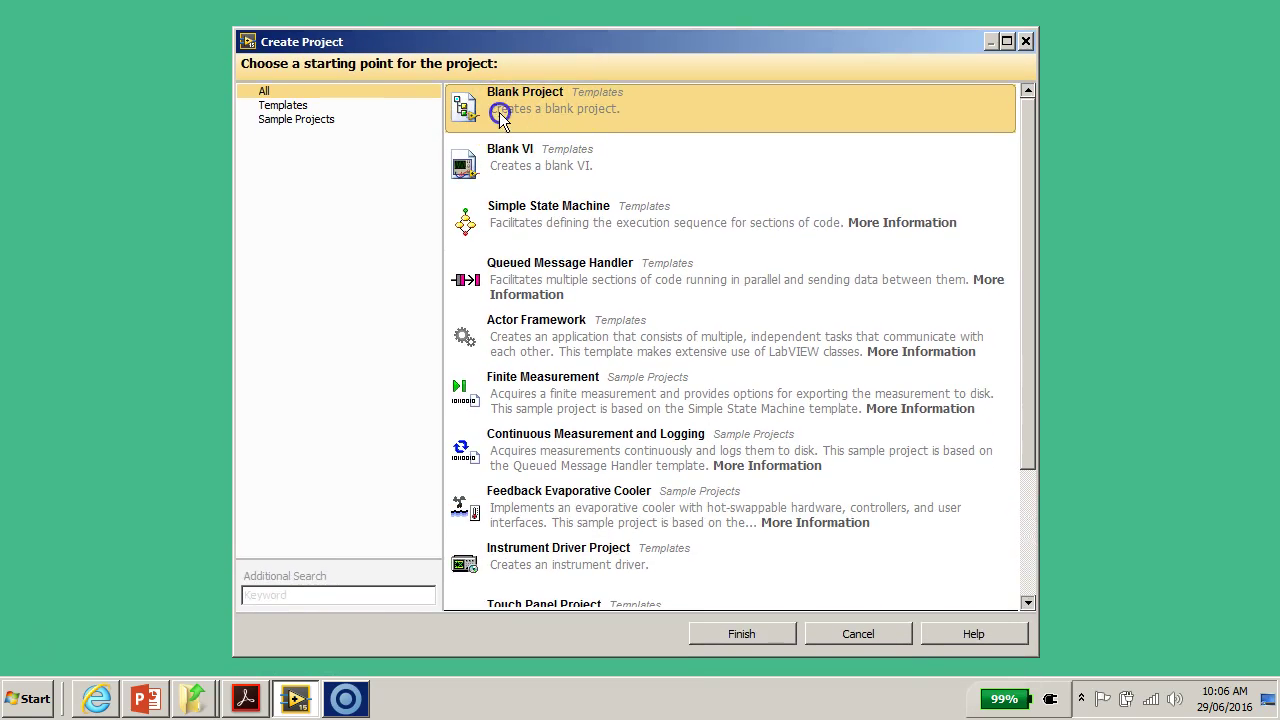
pyautogui.click(745, 634)
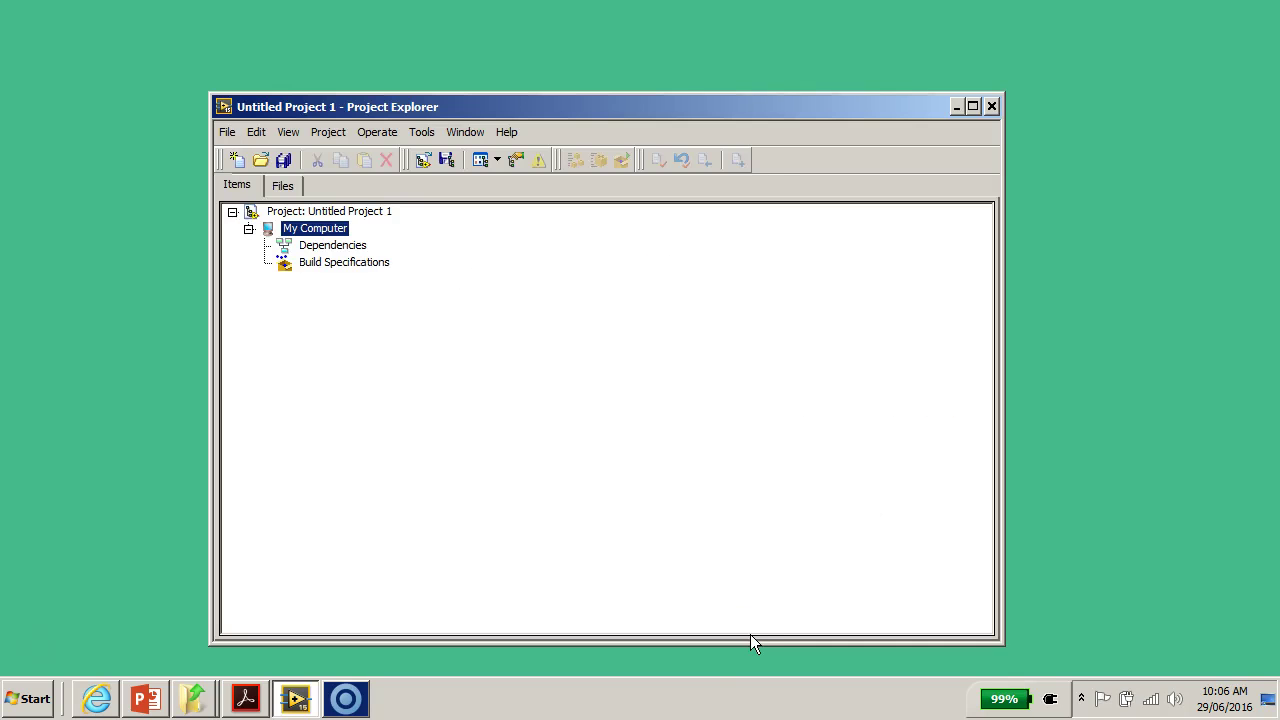
pyautogui.click(462, 112)
pyautogui.moveTo(462, 112); pyautogui.dragTo(429, 99)
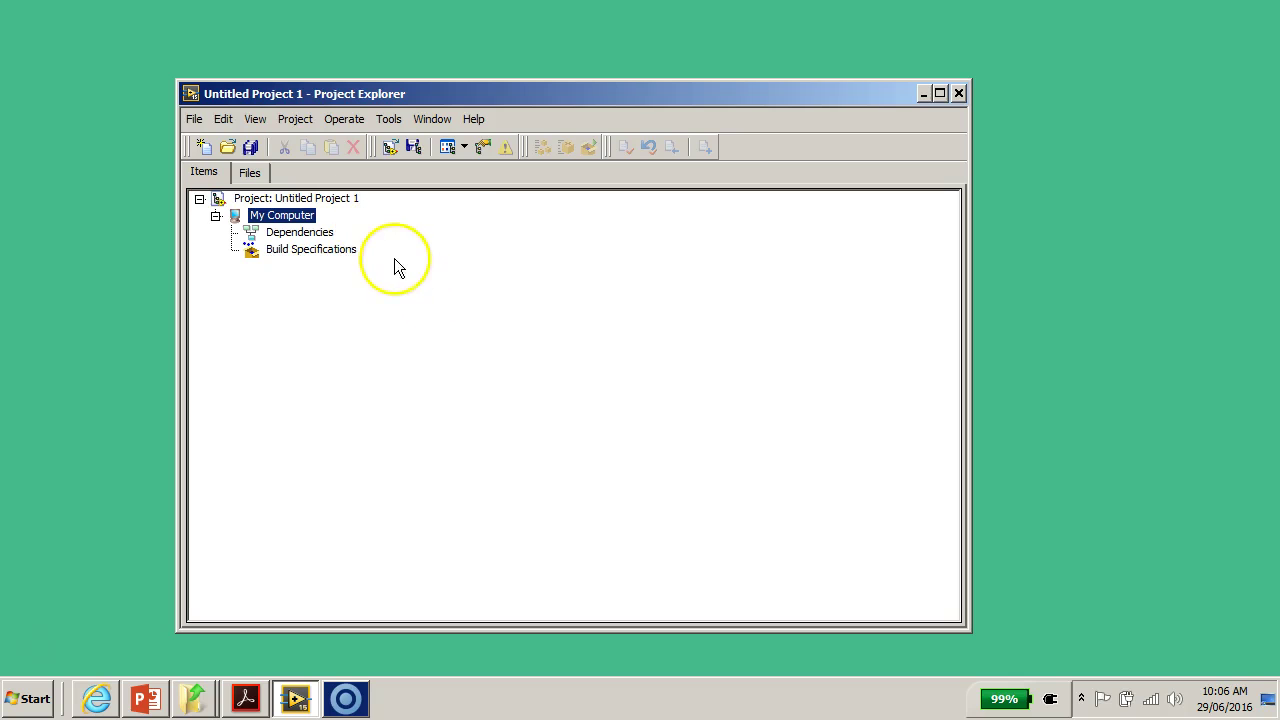
pyautogui.click(371, 213)
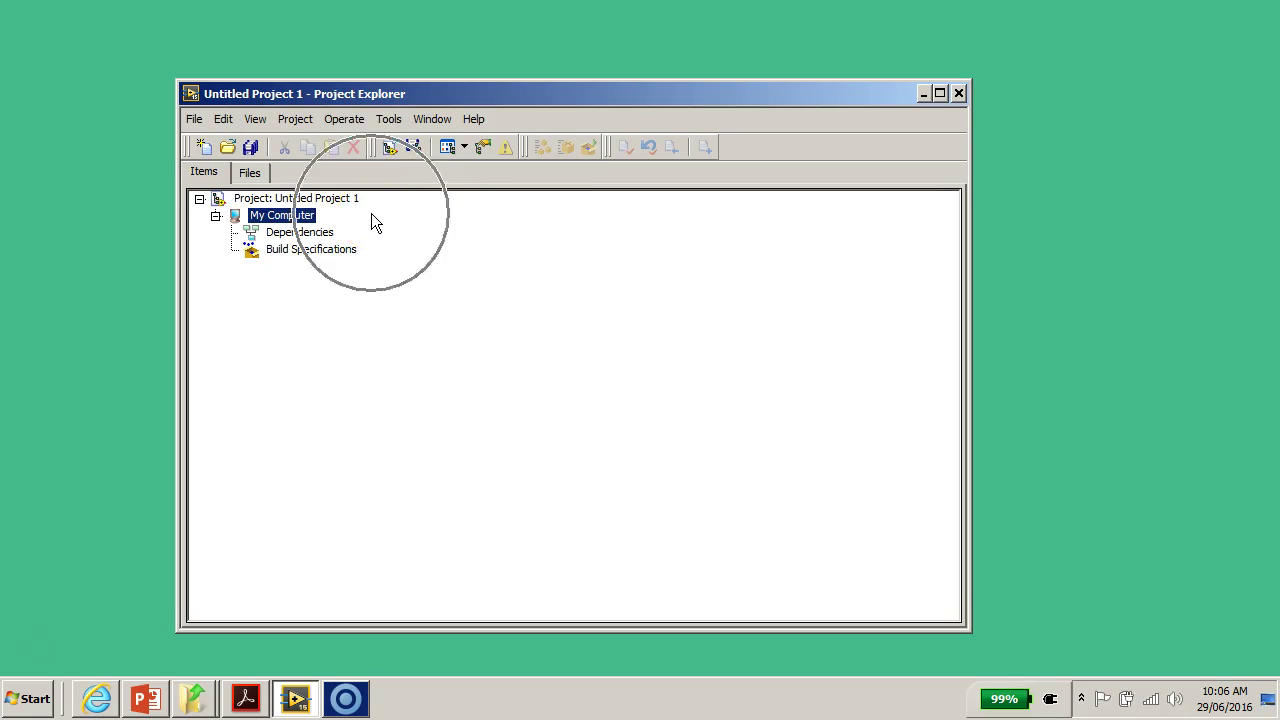
pyautogui.click(617, 258)
pyautogui.click(617, 258)
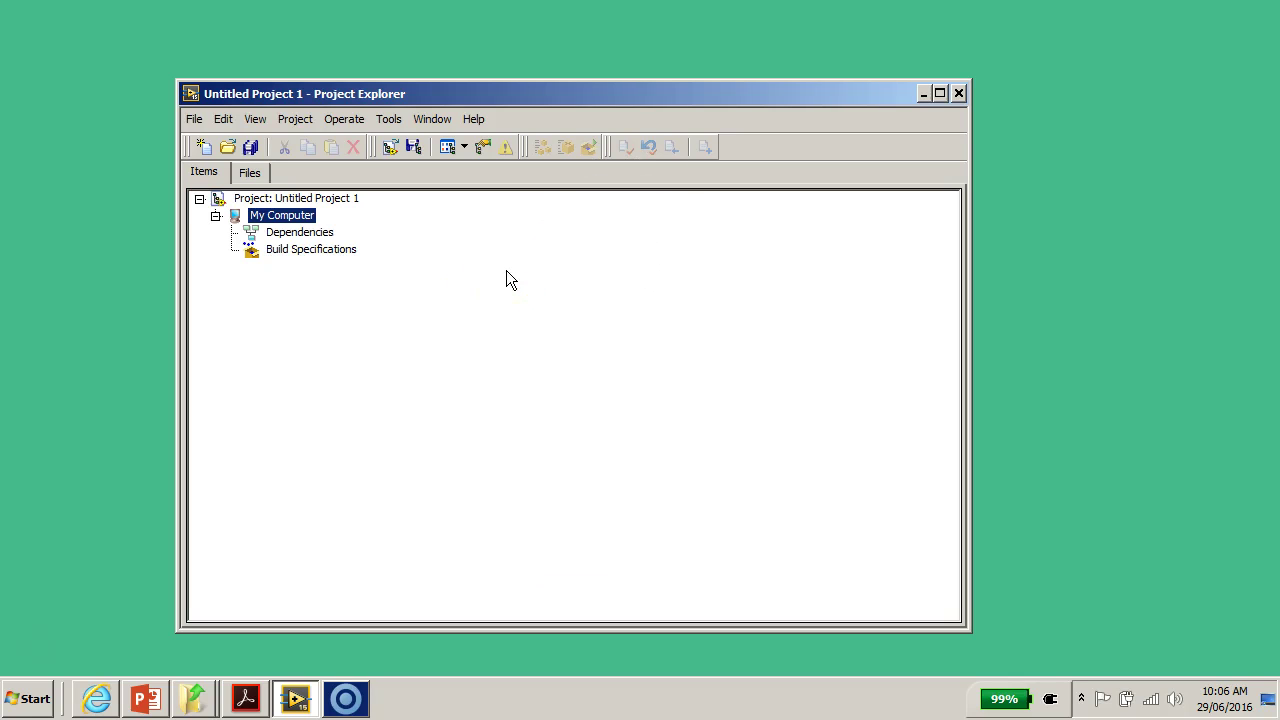
# Start saving the project under a new name, create a folder named MyFirstProject on the Desktop and open it
pyautogui.click(194, 121)
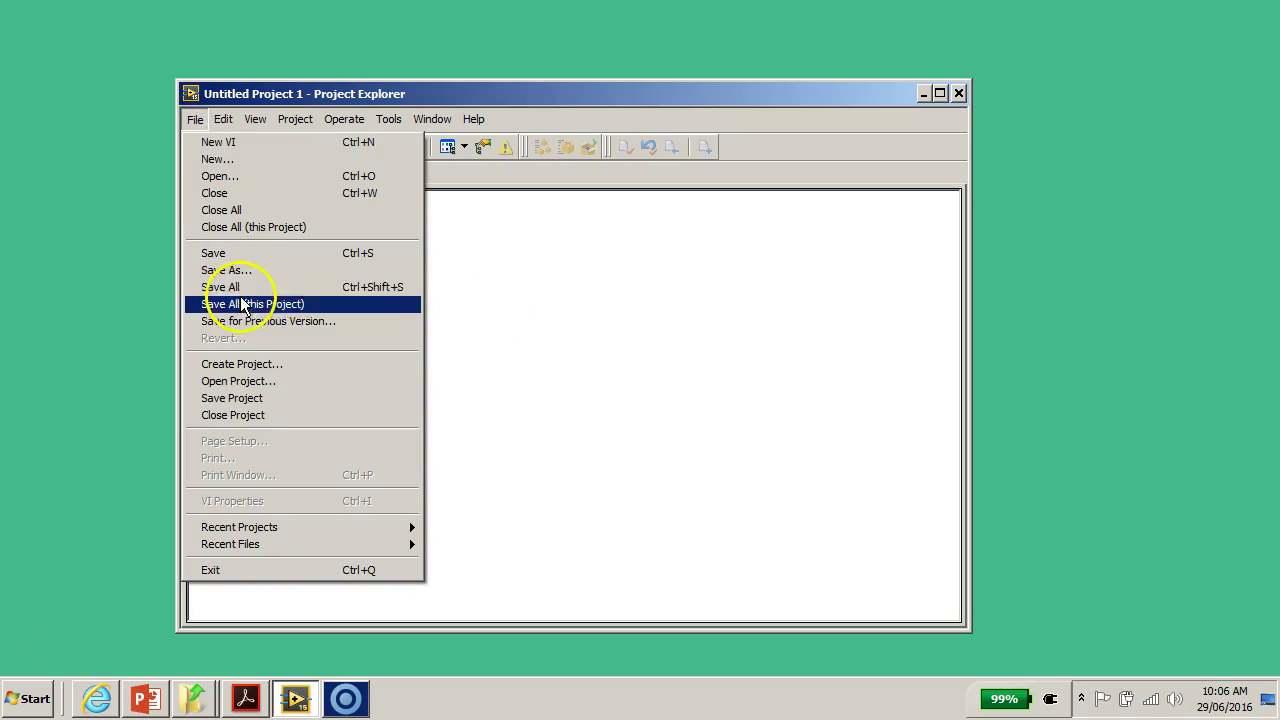
pyautogui.click(252, 280)
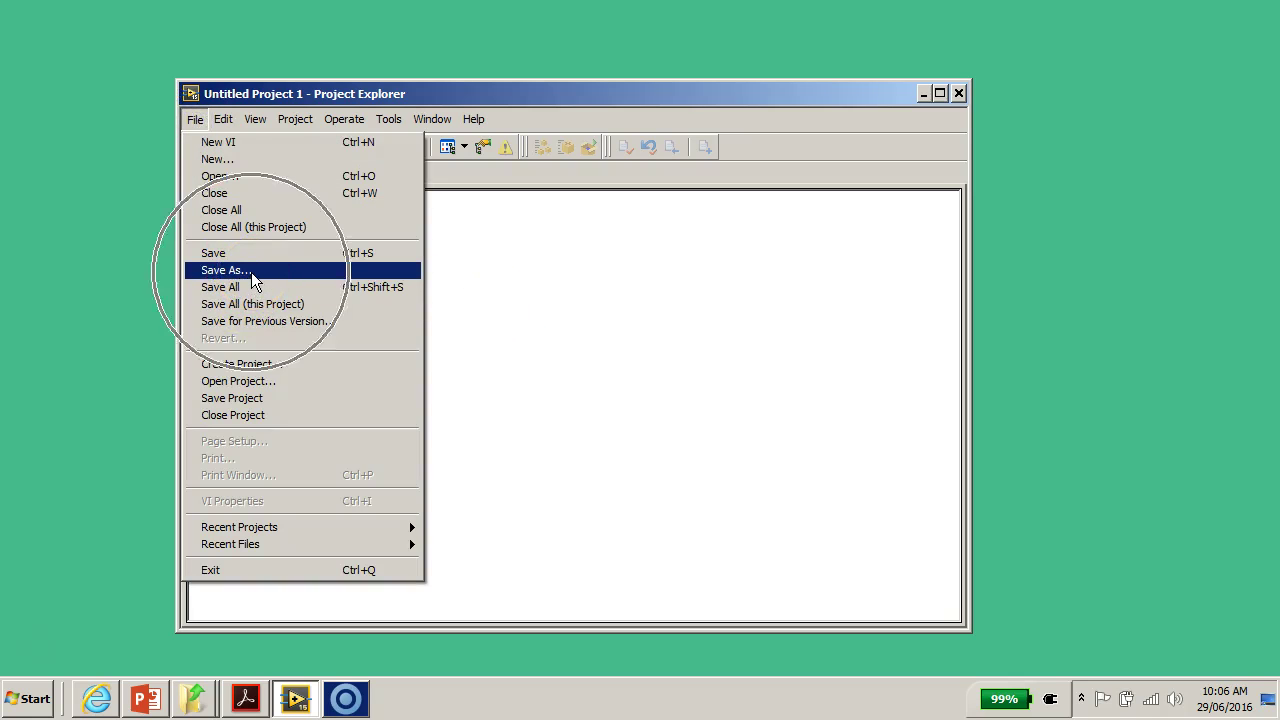
pyautogui.click(241, 18)
pyautogui.moveTo(241, 18); pyautogui.dragTo(497, 91)
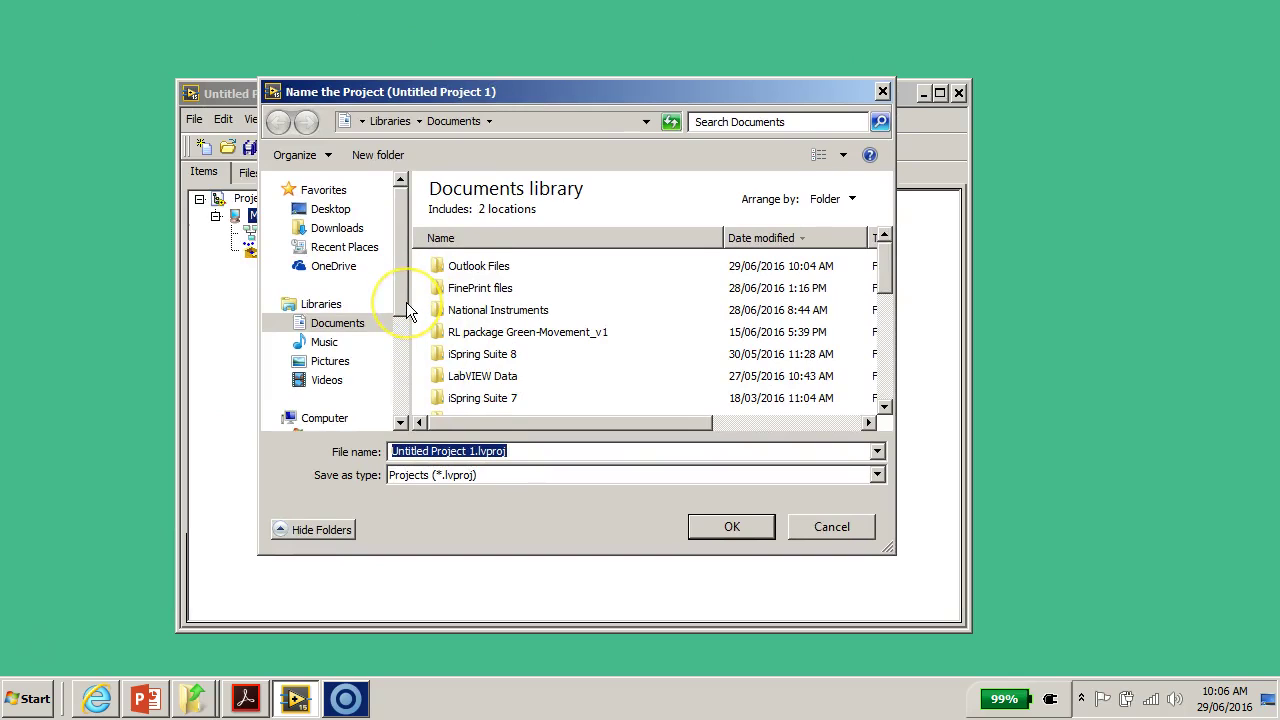
pyautogui.click(334, 212)
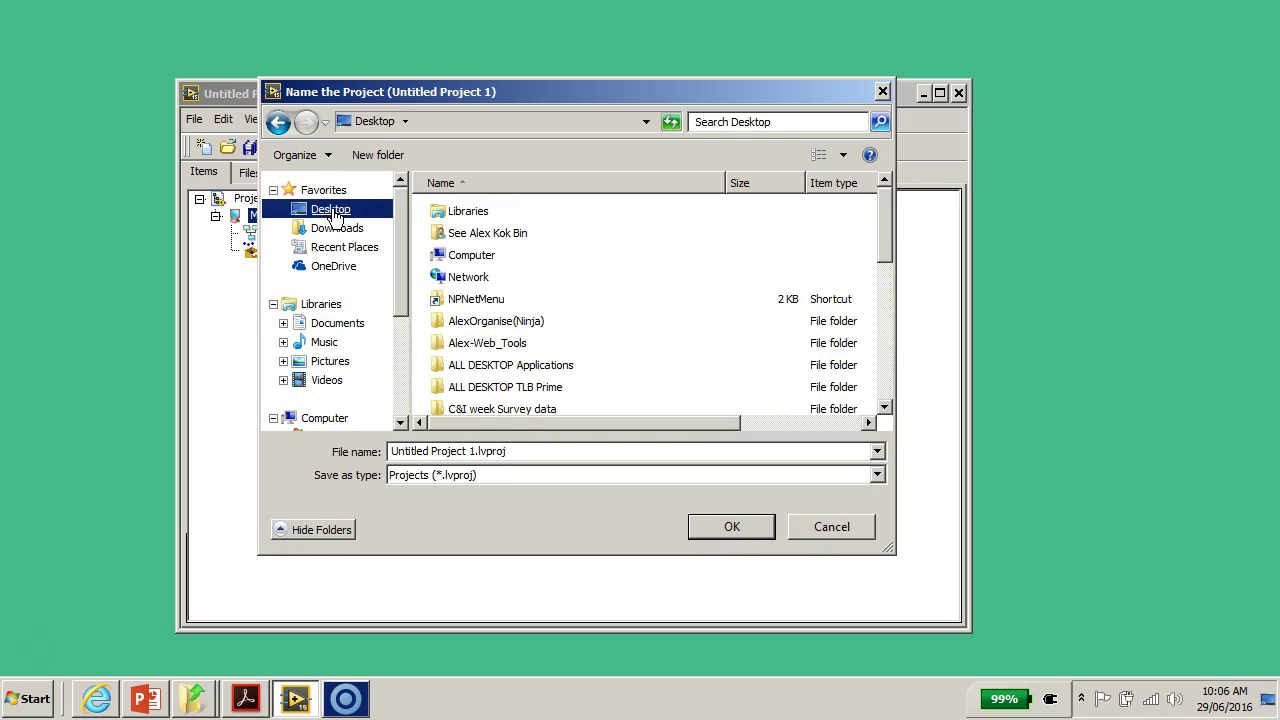
pyautogui.click(379, 157)
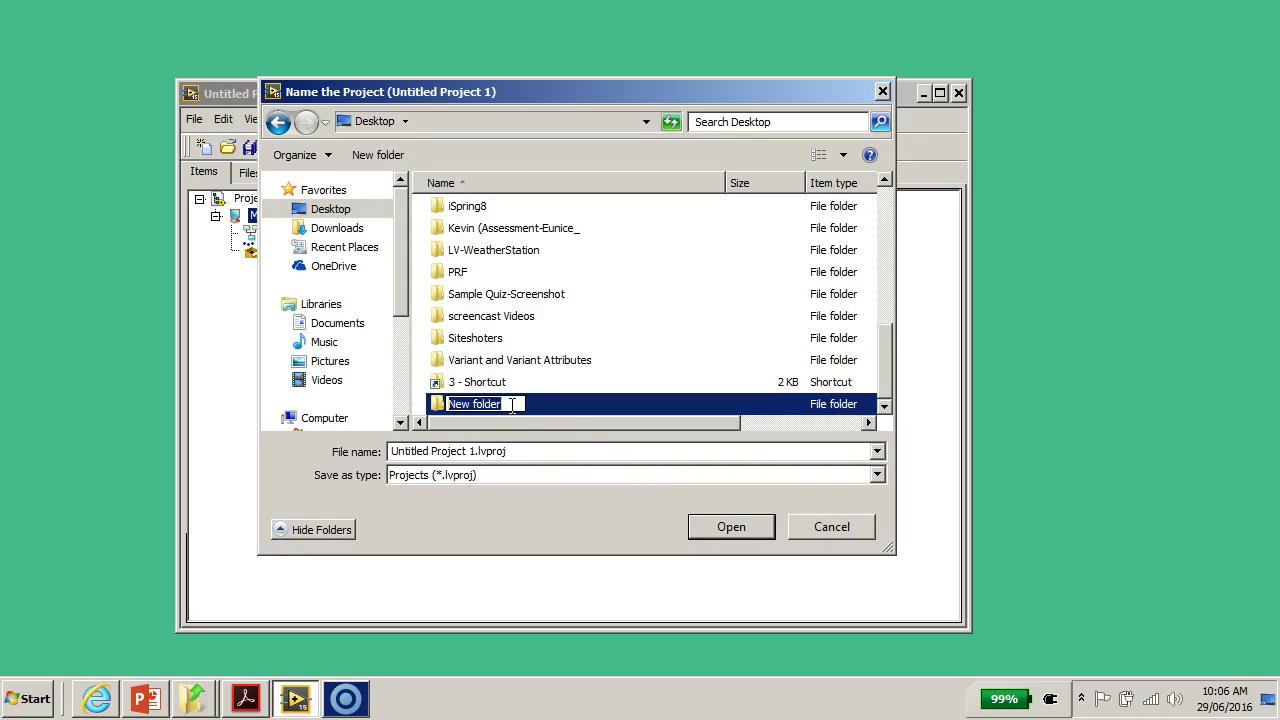
pyautogui.write('MyFirstProject')
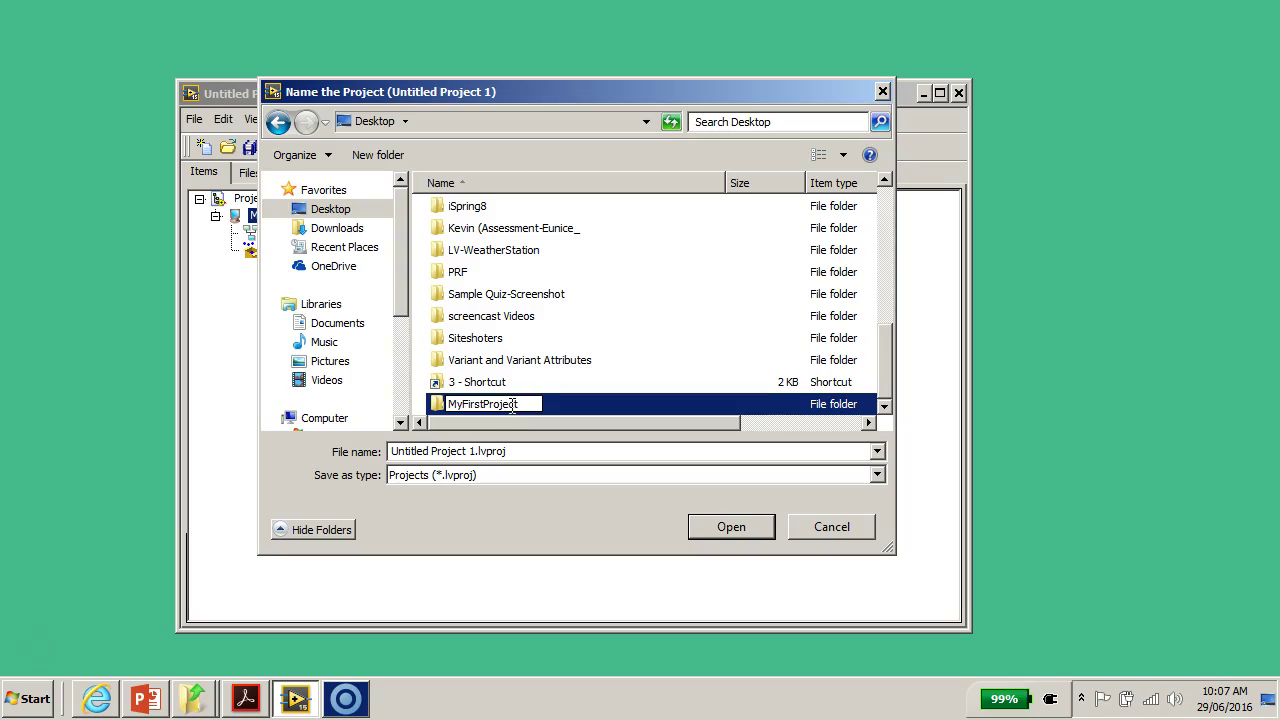
pyautogui.click(591, 410)
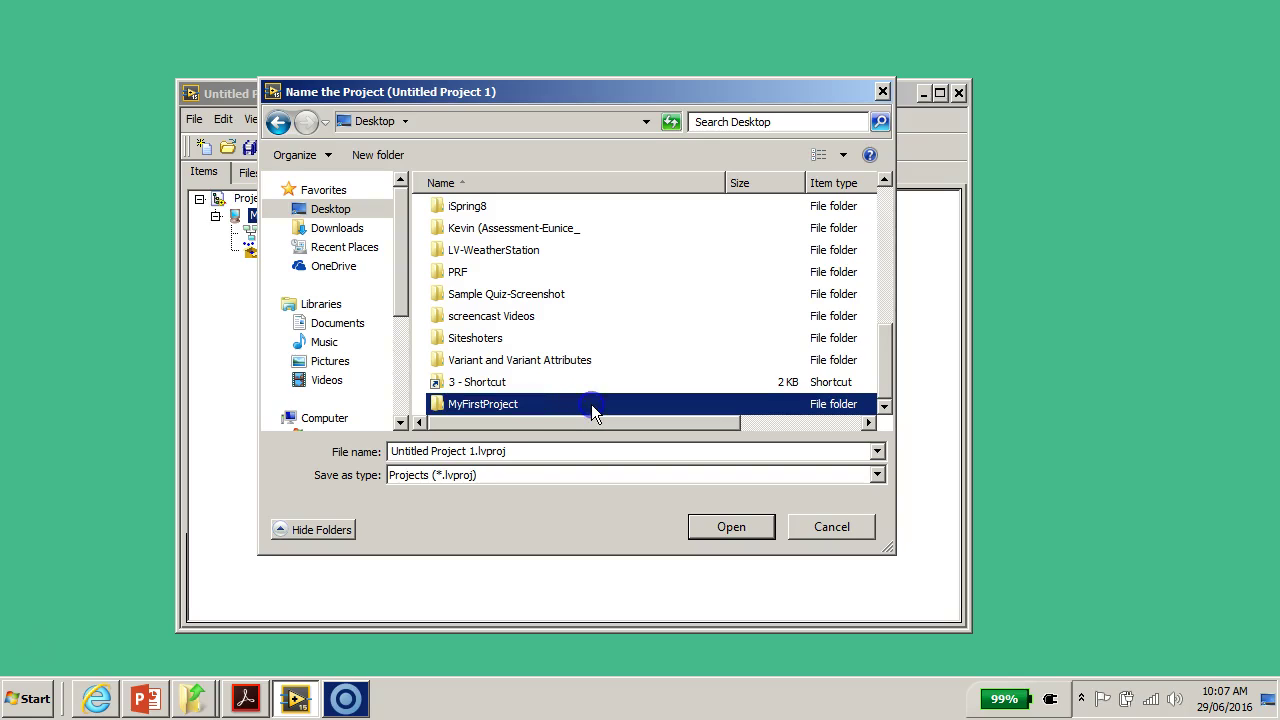
pyautogui.doubleClick(535, 404)
# Name the project file Events.lvproj and save it in the MyFirstProject folder
pyautogui.click(463, 451)
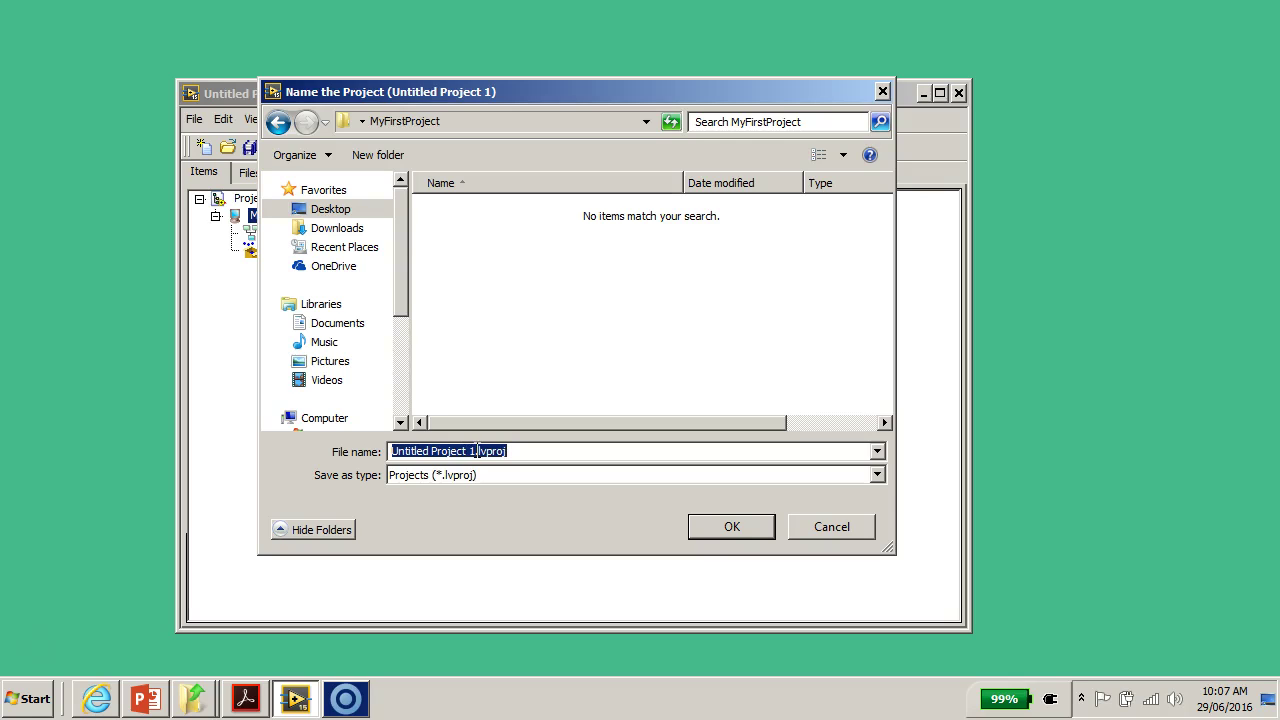
pyautogui.click(457, 489)
pyautogui.click(463, 484)
pyautogui.click(468, 484)
pyautogui.click(474, 451)
pyautogui.press('BackSpace')
pyautogui.press('BackSpace')
pyautogui.press('BackSpace')
pyautogui.press('BackSpace')
pyautogui.press('BackSpace')
pyautogui.press('BackSpace')
pyautogui.press('BackSpace')
pyautogui.press('BackSpace')
pyautogui.press('BackSpace')
pyautogui.press('BackSpace')
pyautogui.press('BackSpace')
pyautogui.press('BackSpace')
pyautogui.press('BackSpace')
pyautogui.press('BackSpace')
pyautogui.press('BackSpace')
pyautogui.press('BackSpace')
pyautogui.press('BackSpace')
pyautogui.press('BackSpace')
pyautogui.write('Event')
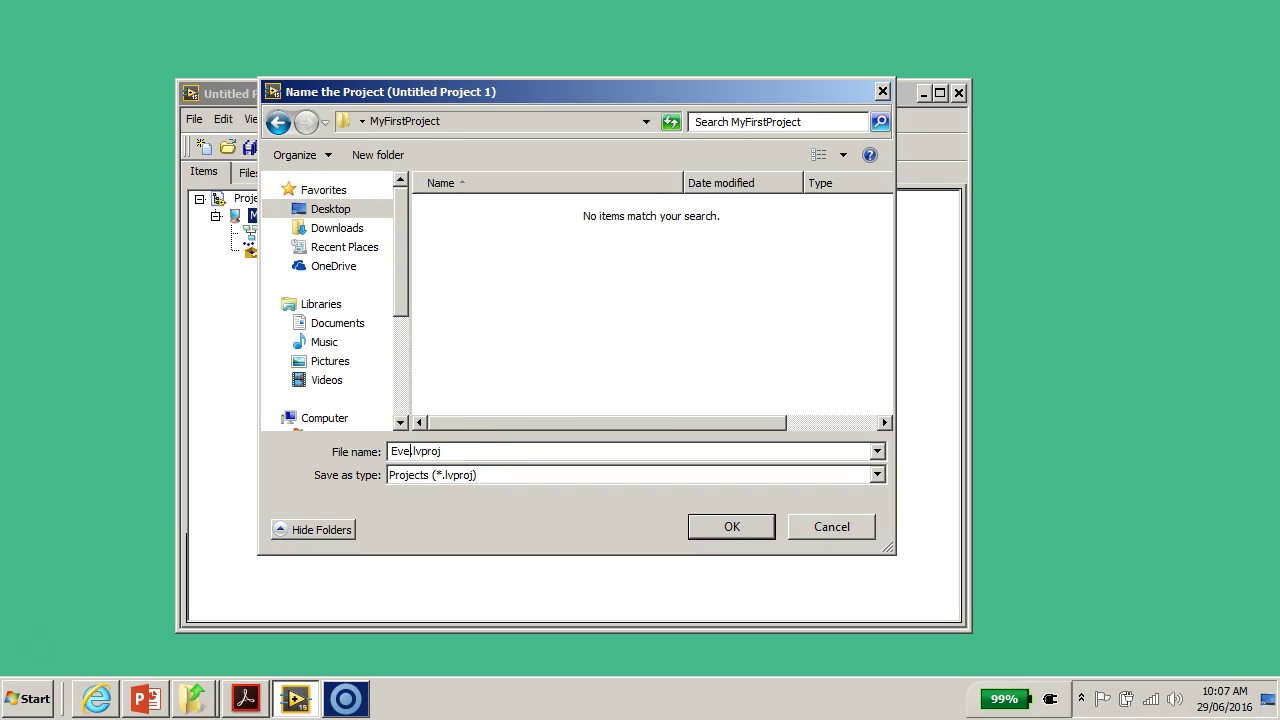
pyautogui.write('s')
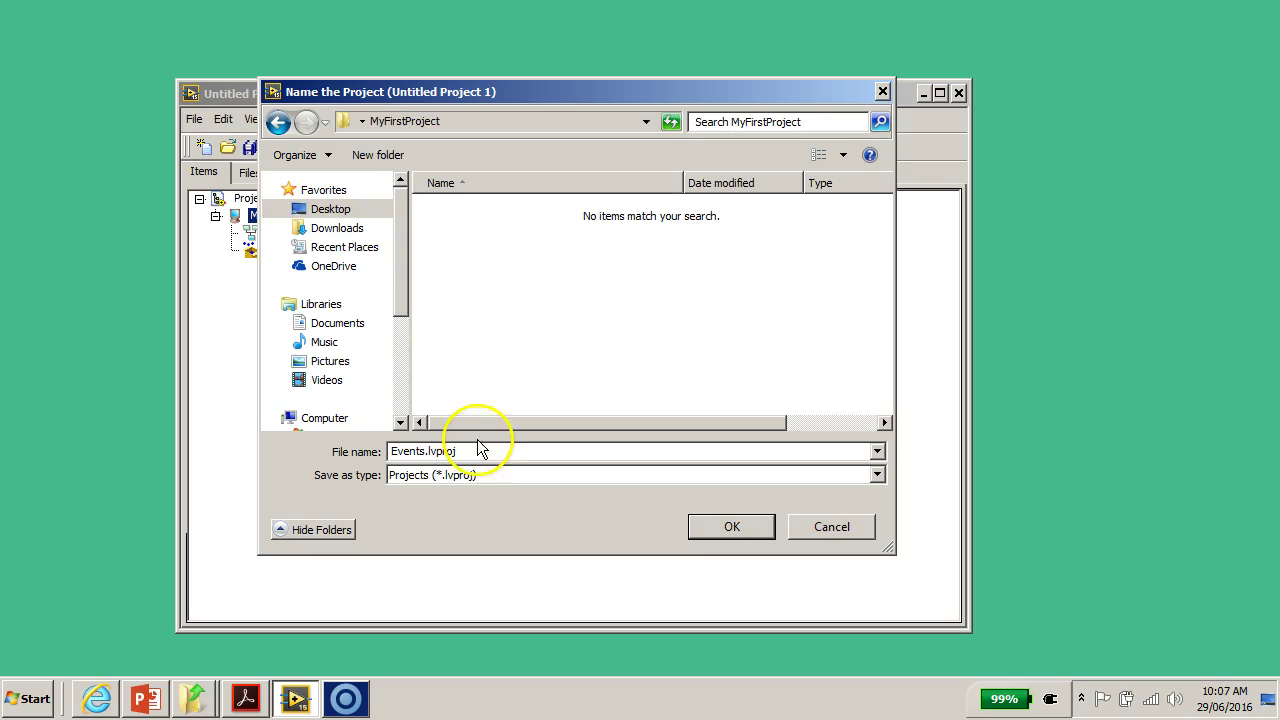
pyautogui.click(467, 455)
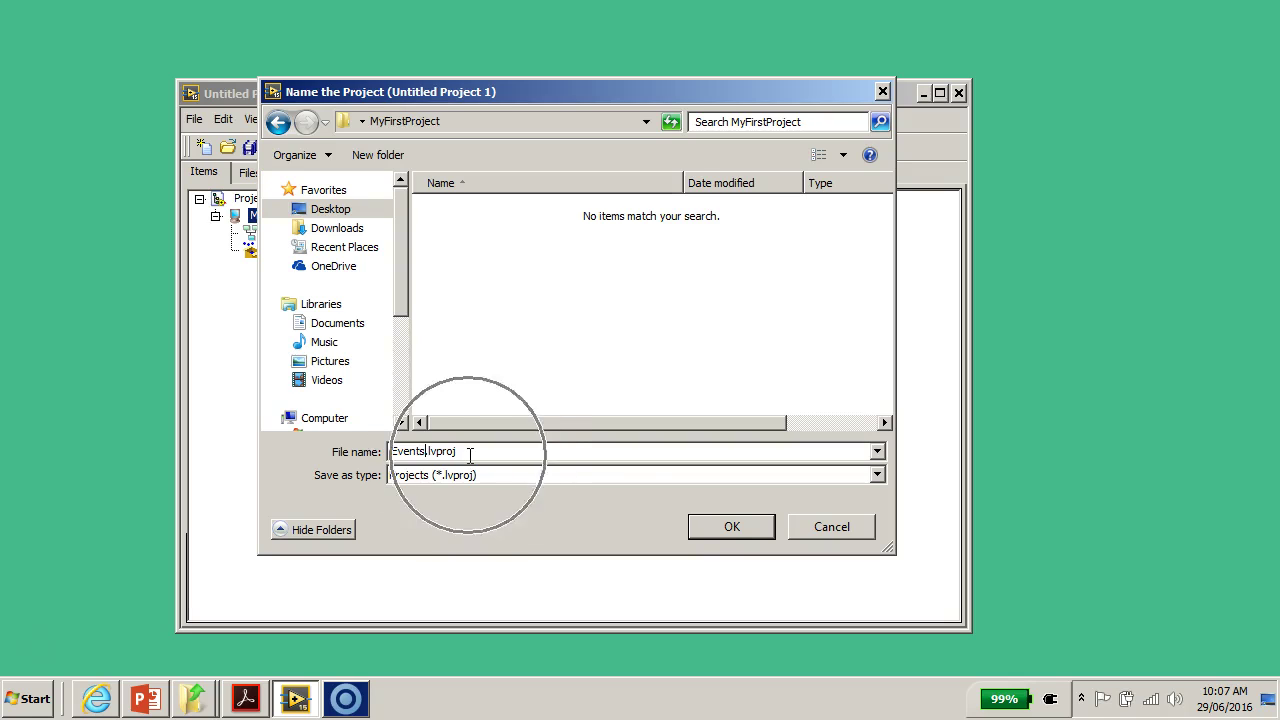
pyautogui.click(745, 528)
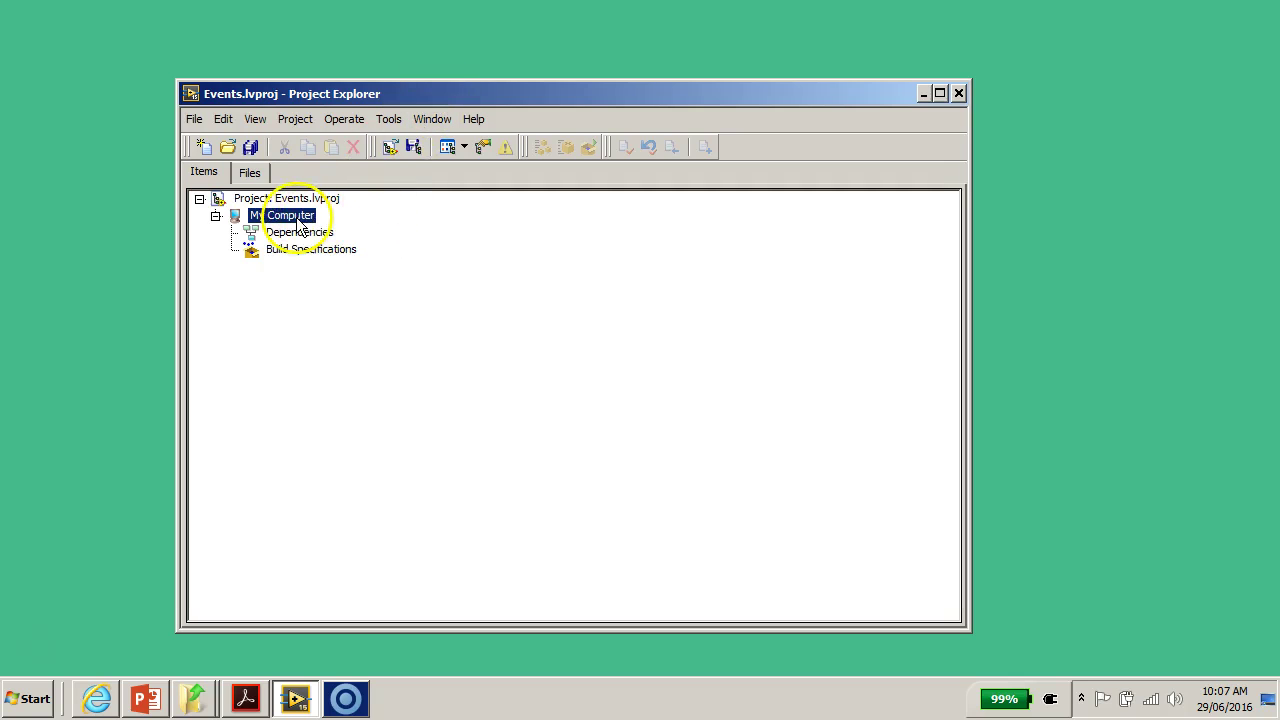
pyautogui.moveTo(446, 92); pyautogui.dragTo(431, 93)
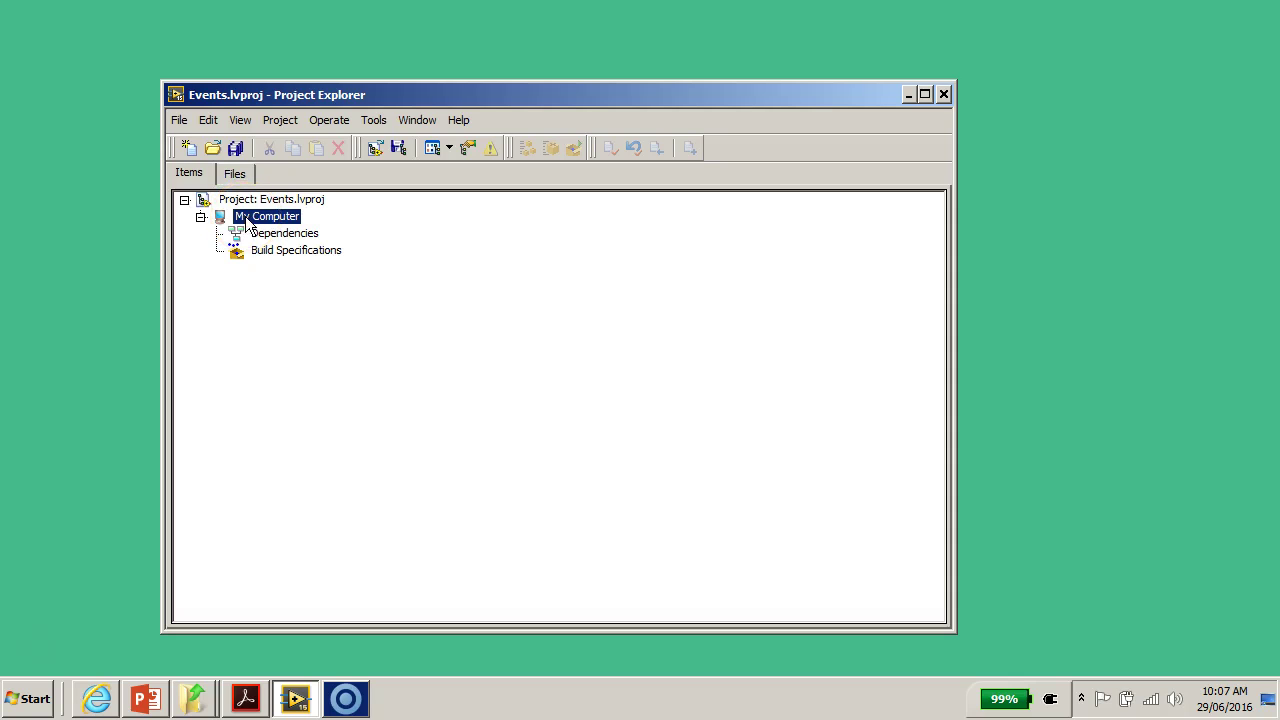
pyautogui.click(282, 219)
pyautogui.rightClick(278, 222)
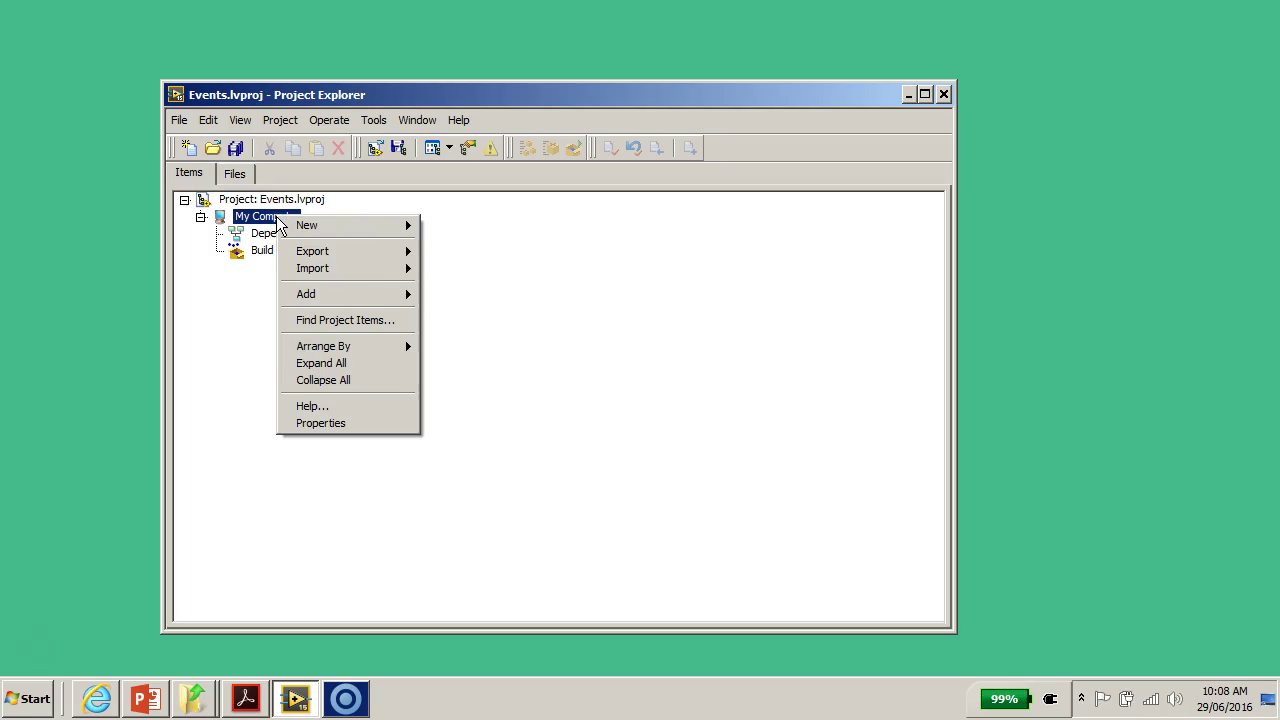
pyautogui.click(328, 296)
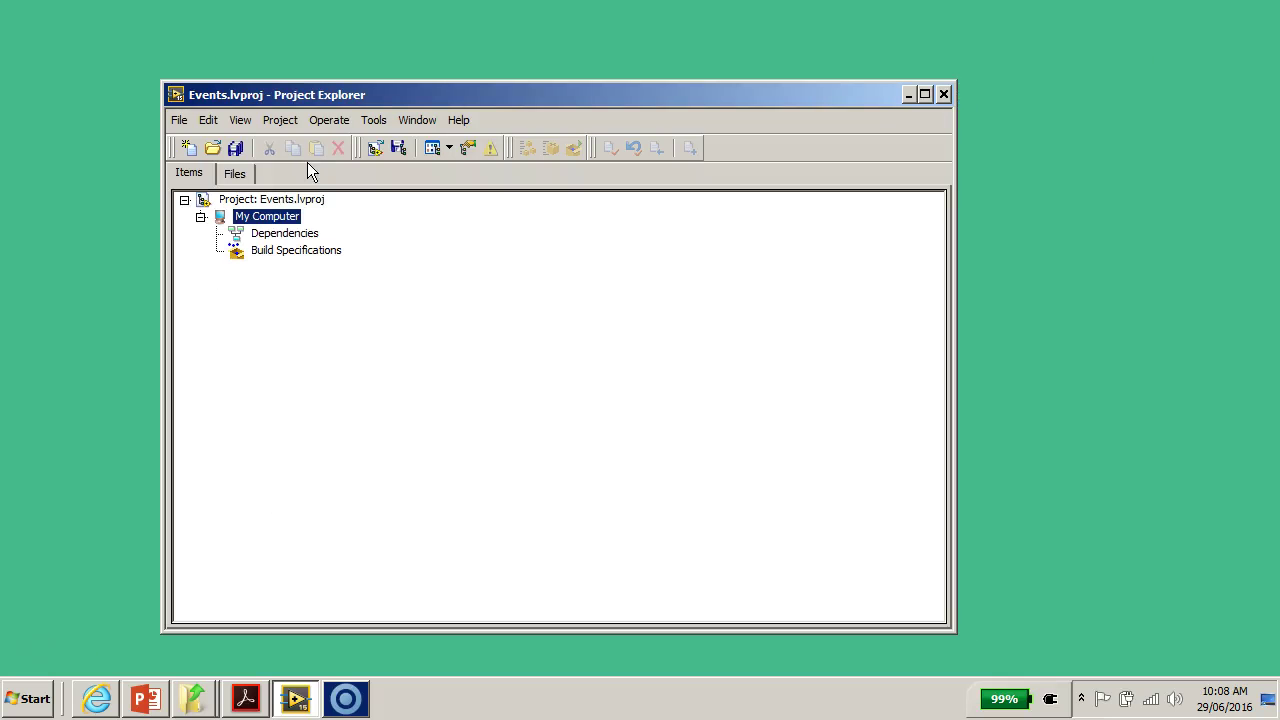
# Add the MyFirstProject folder from the Desktop to My Computer in the project as an auto-populating folder
pyautogui.rightClick(280, 281)
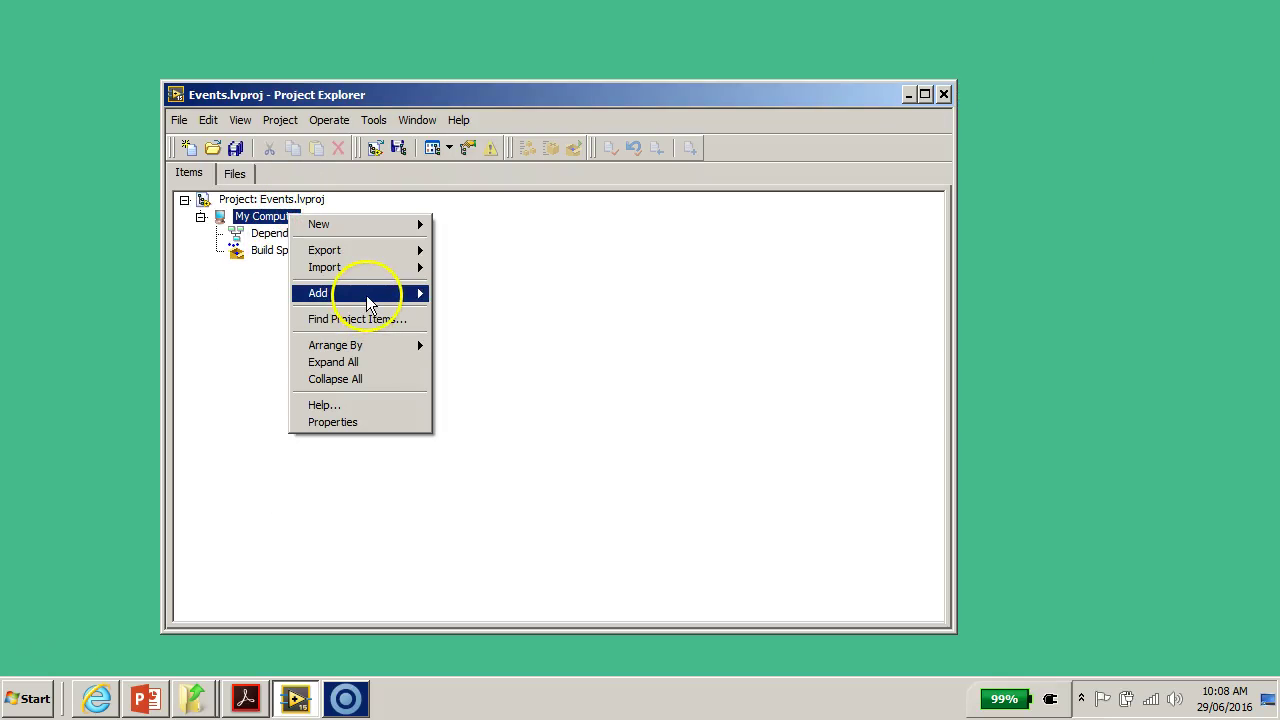
pyautogui.moveTo(320, 292)
pyautogui.click(520, 328)
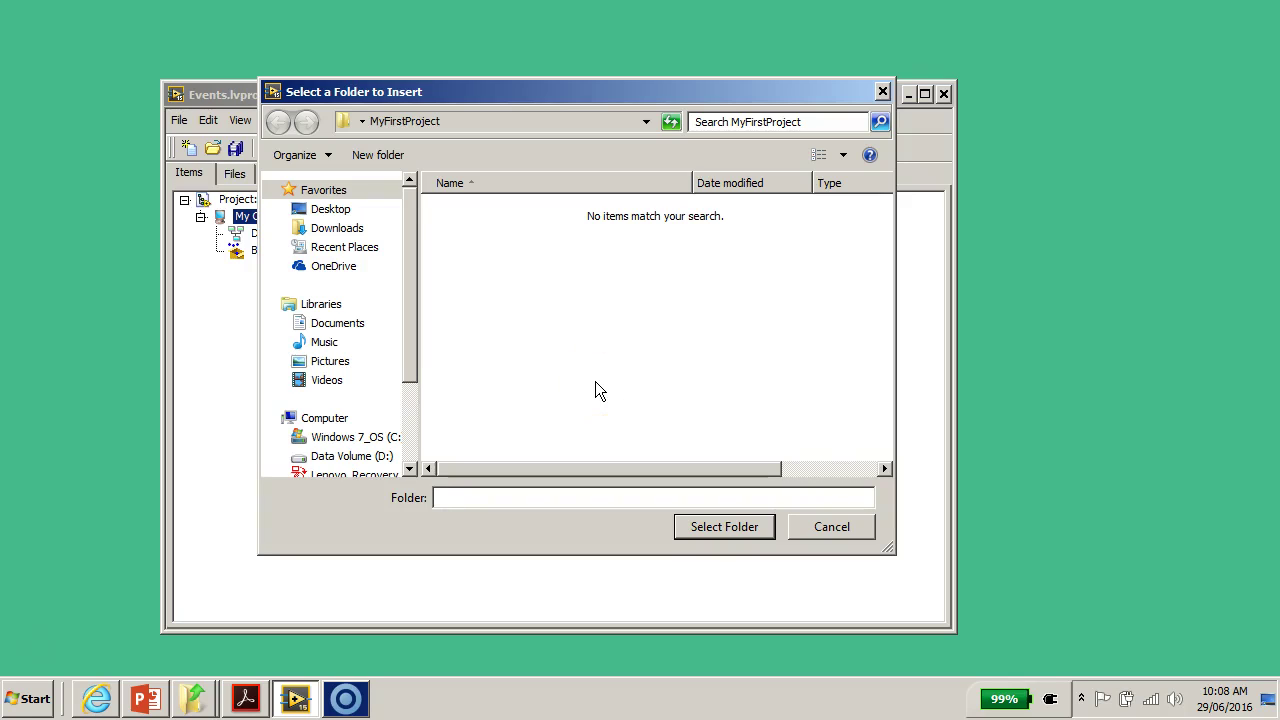
pyautogui.click(339, 213)
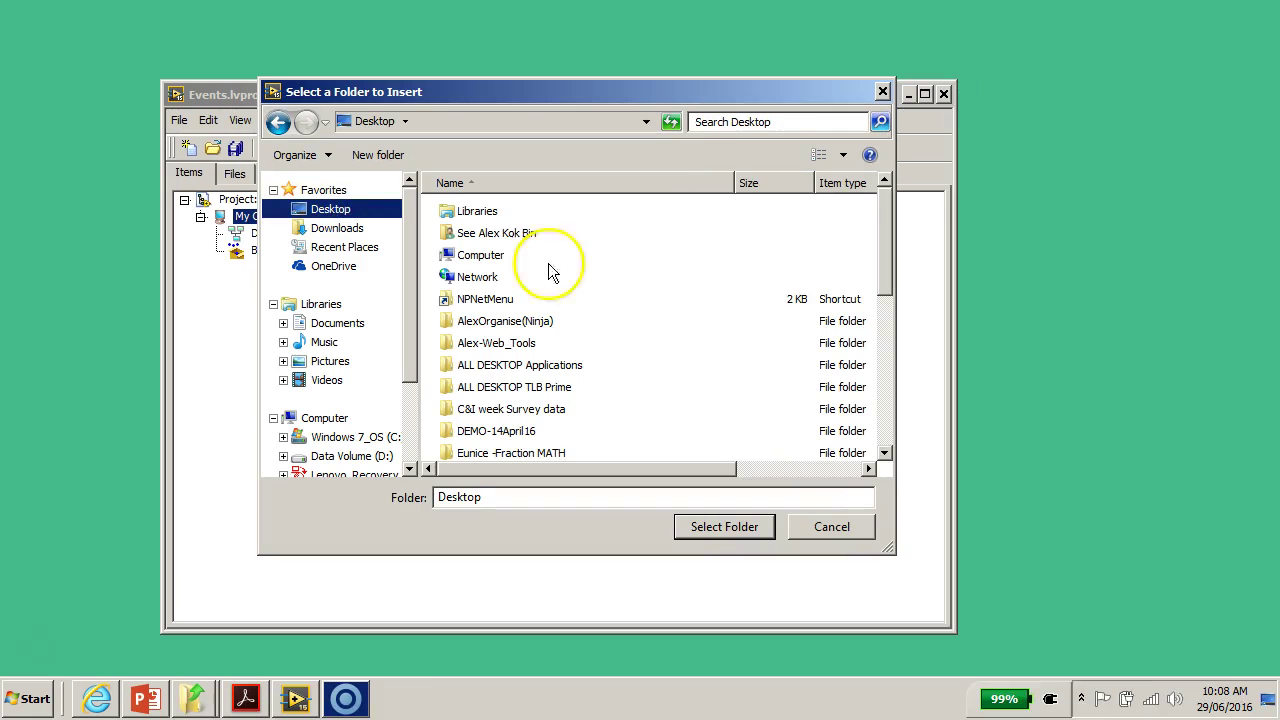
pyautogui.scroll(-1, 886, 229)
pyautogui.scroll(-1, 903, 263)
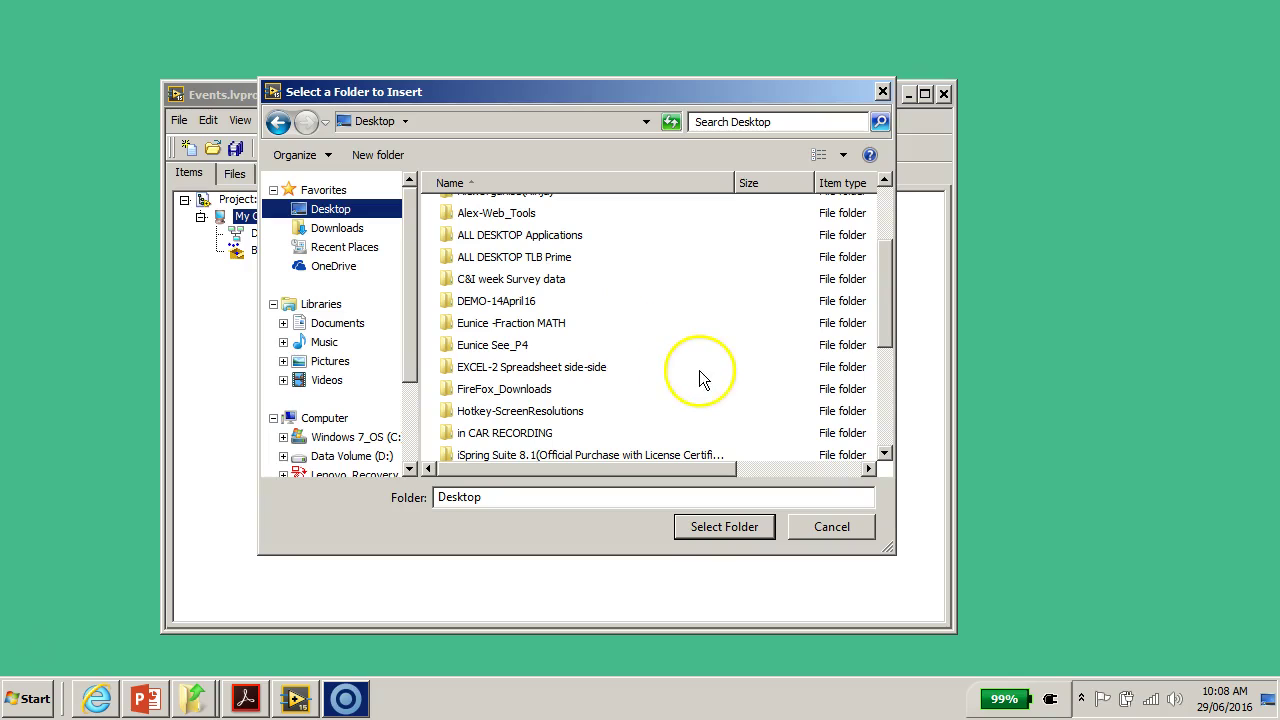
pyautogui.scroll(-3, 700, 371)
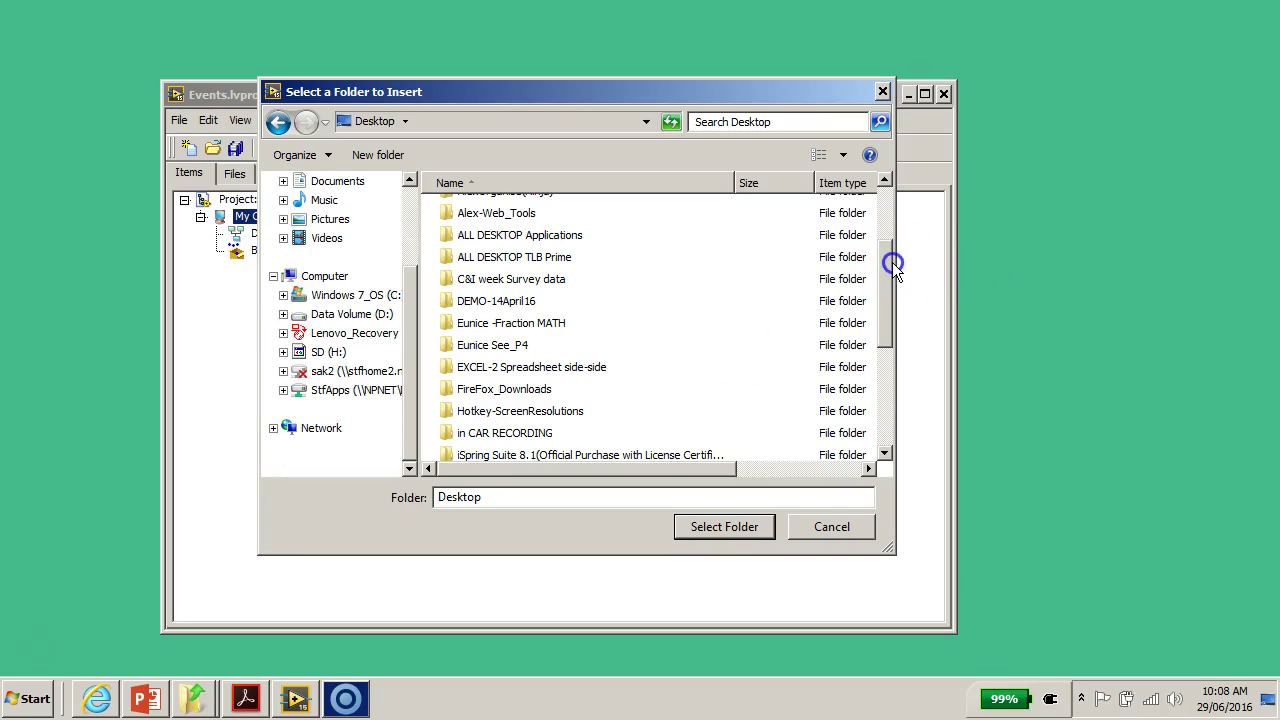
pyautogui.moveTo(891, 263); pyautogui.dragTo(909, 337)
pyautogui.moveTo(888, 392); pyautogui.dragTo(870, 226)
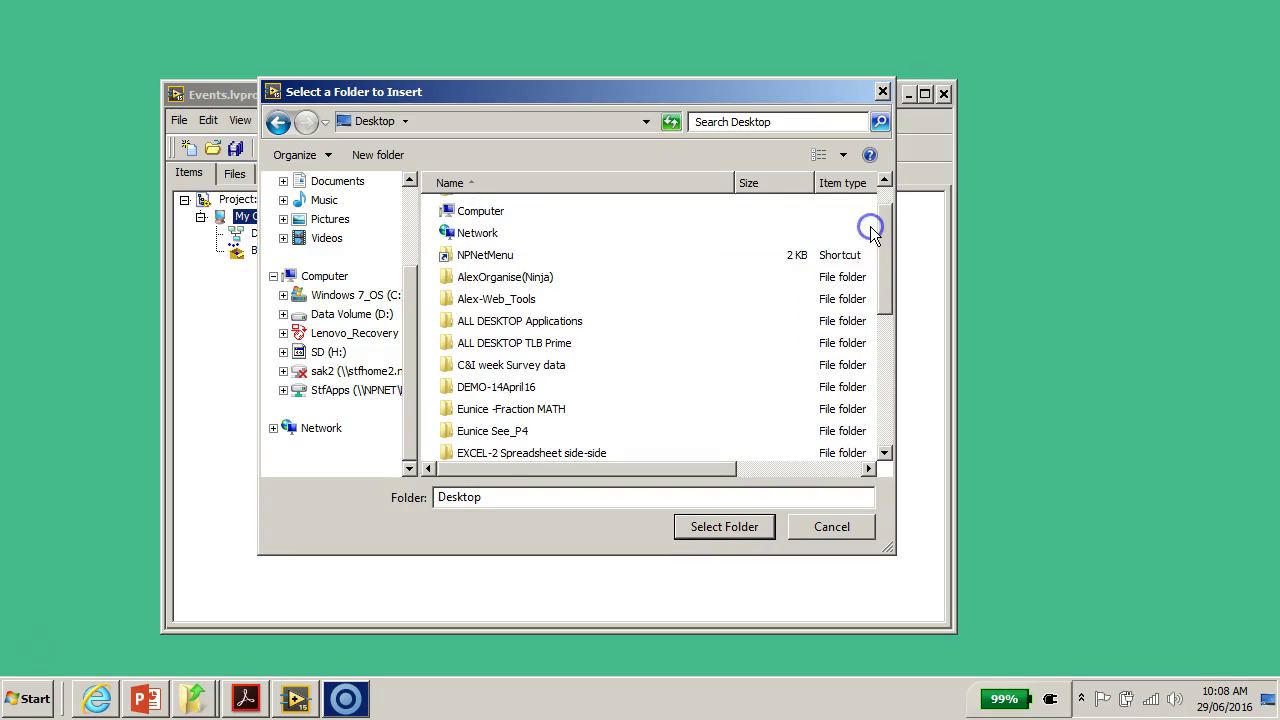
pyautogui.moveTo(883, 214); pyautogui.dragTo(894, 343)
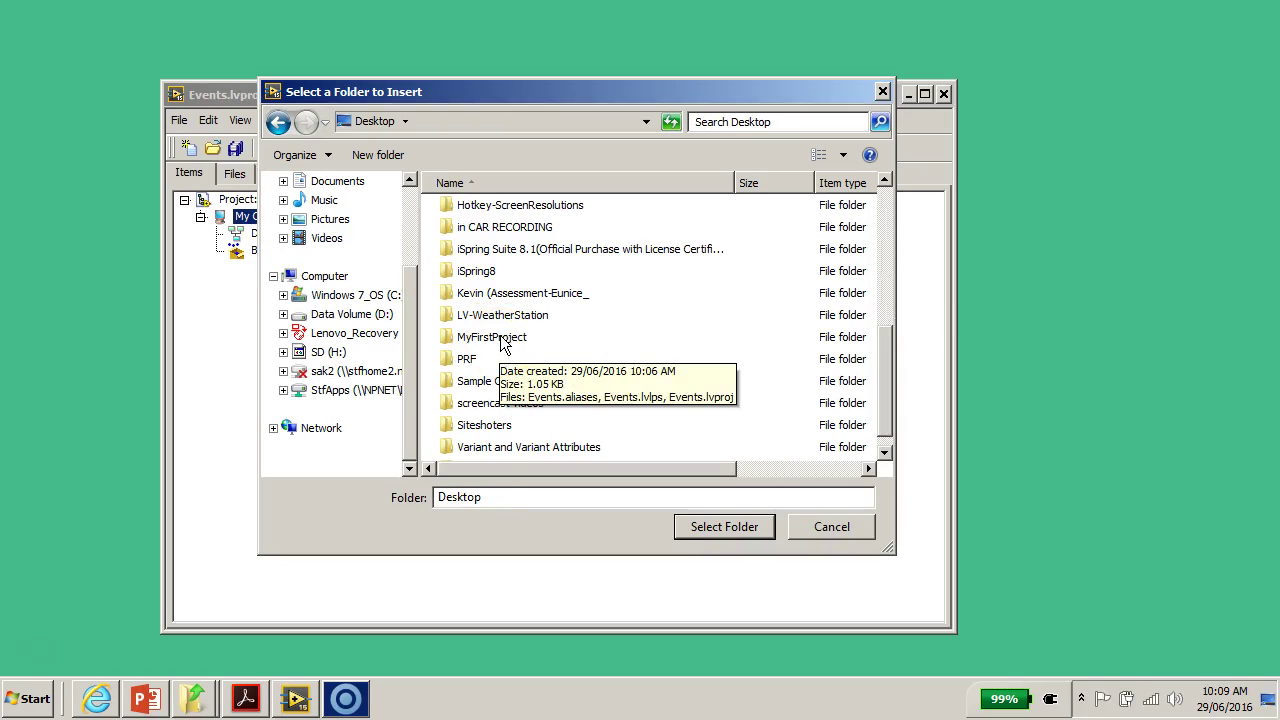
pyautogui.click(510, 338)
pyautogui.click(535, 341)
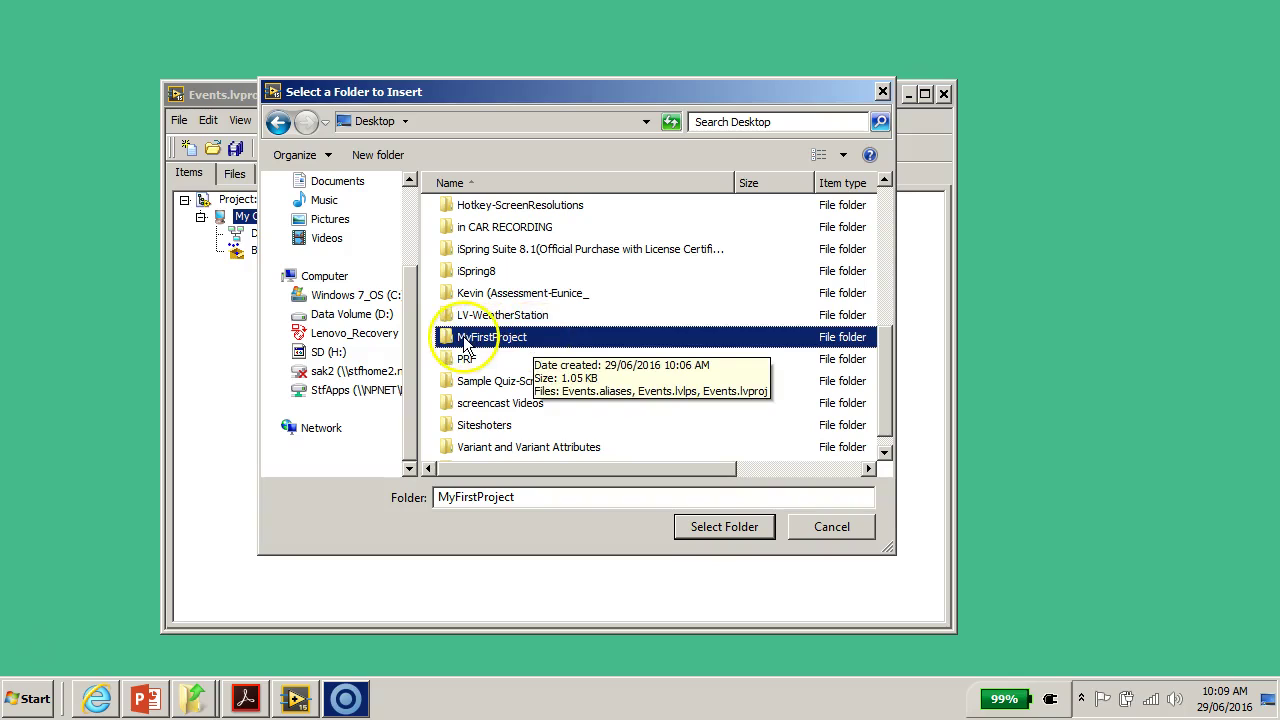
pyautogui.doubleClick(531, 337)
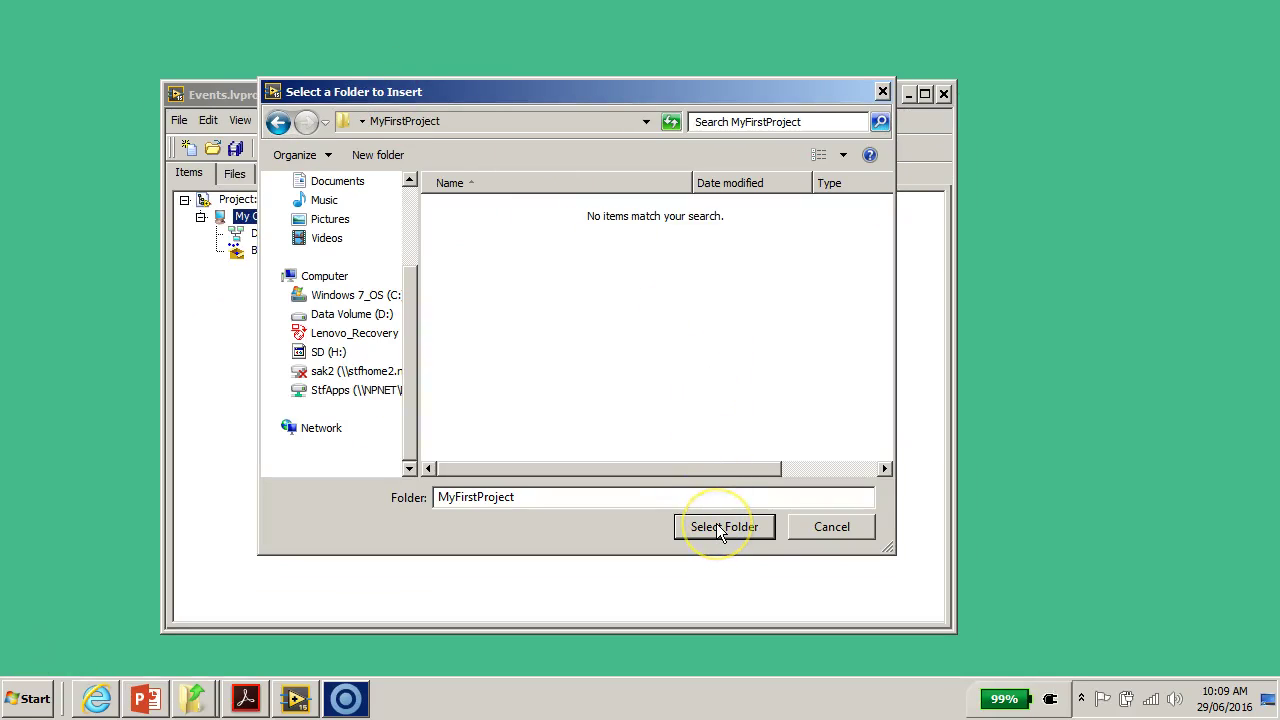
pyautogui.click(722, 527)
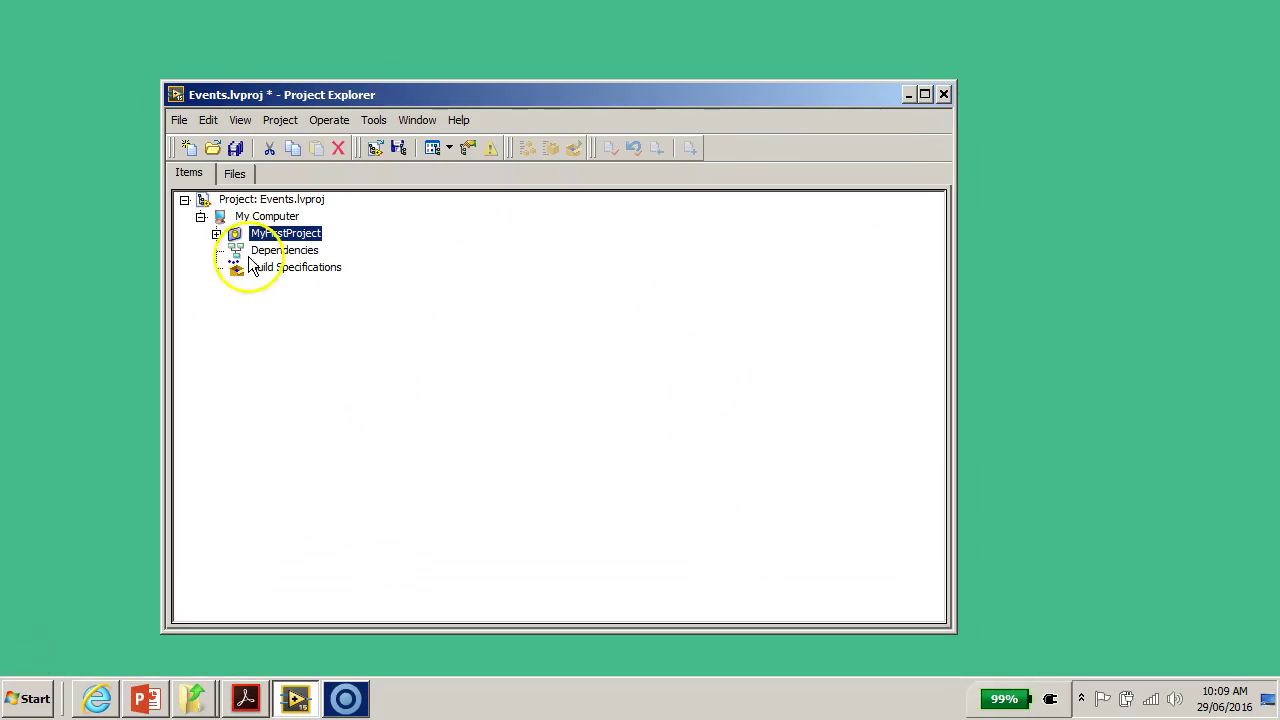
# Expand the MyFirstProject folder in the project tree and show the desktop icons
pyautogui.click(216, 233)
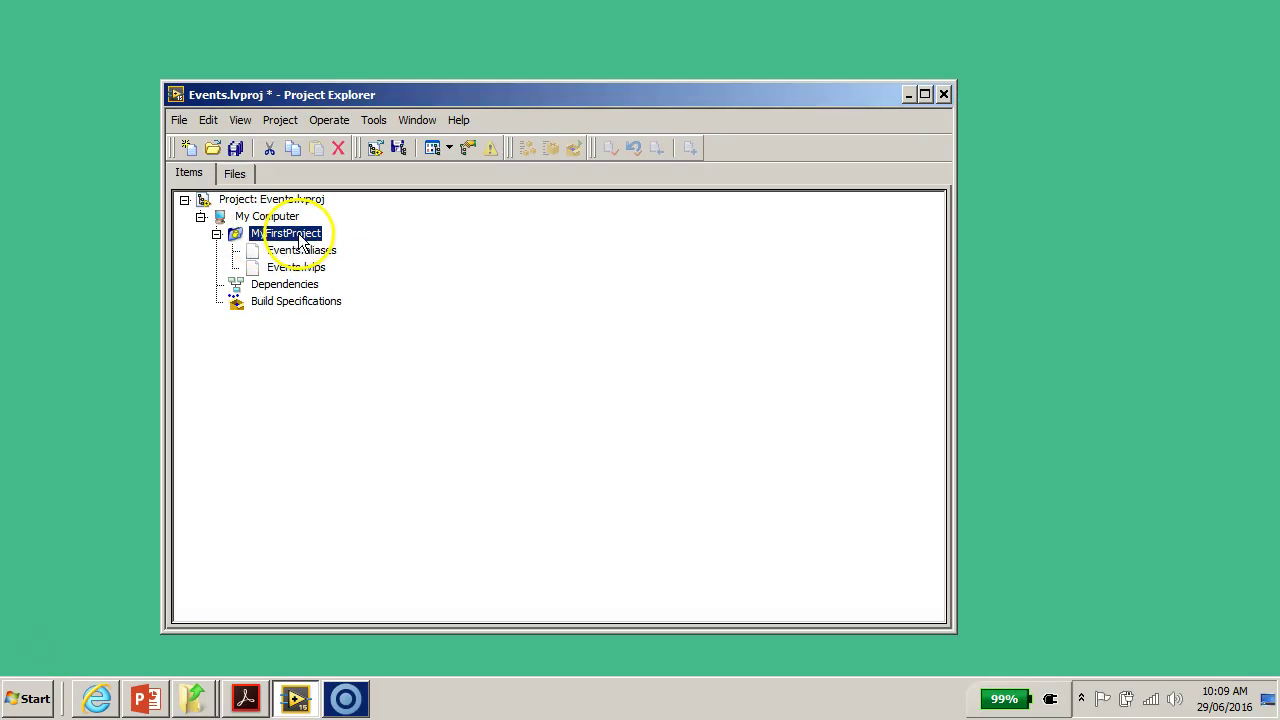
pyautogui.click(1035, 300)
pyautogui.rightClick(1035, 302)
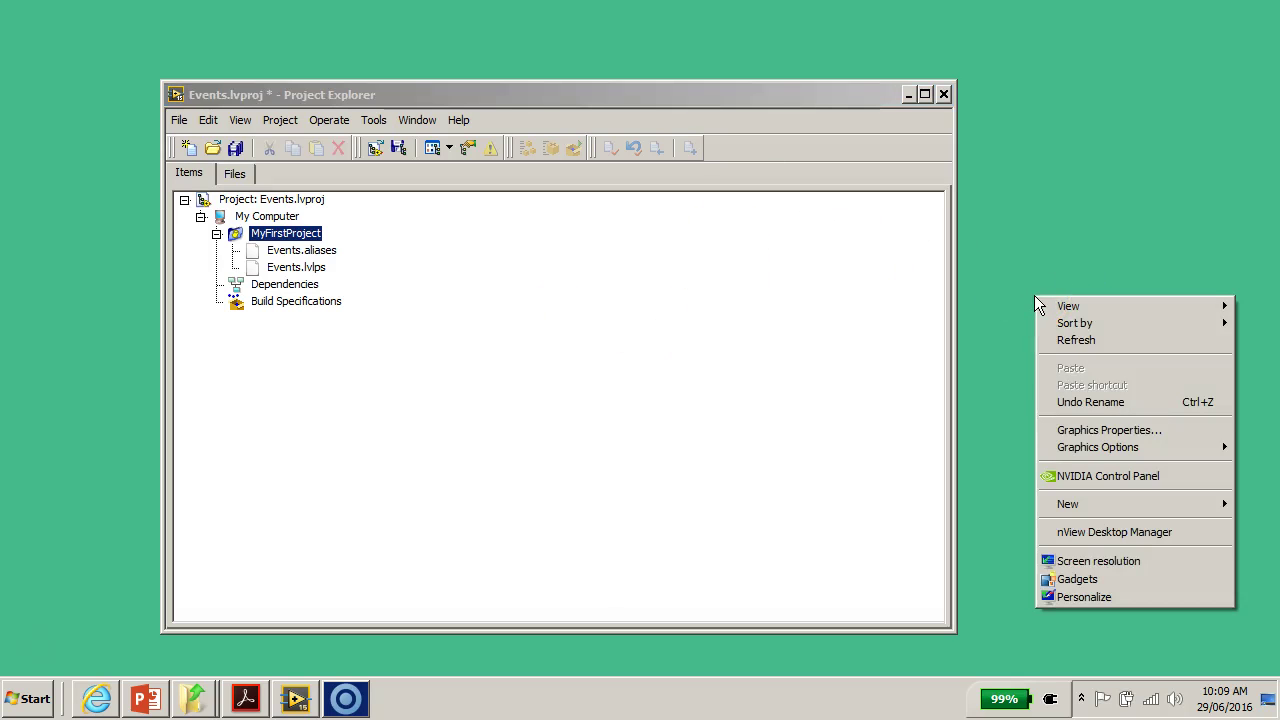
pyautogui.moveTo(1072, 304)
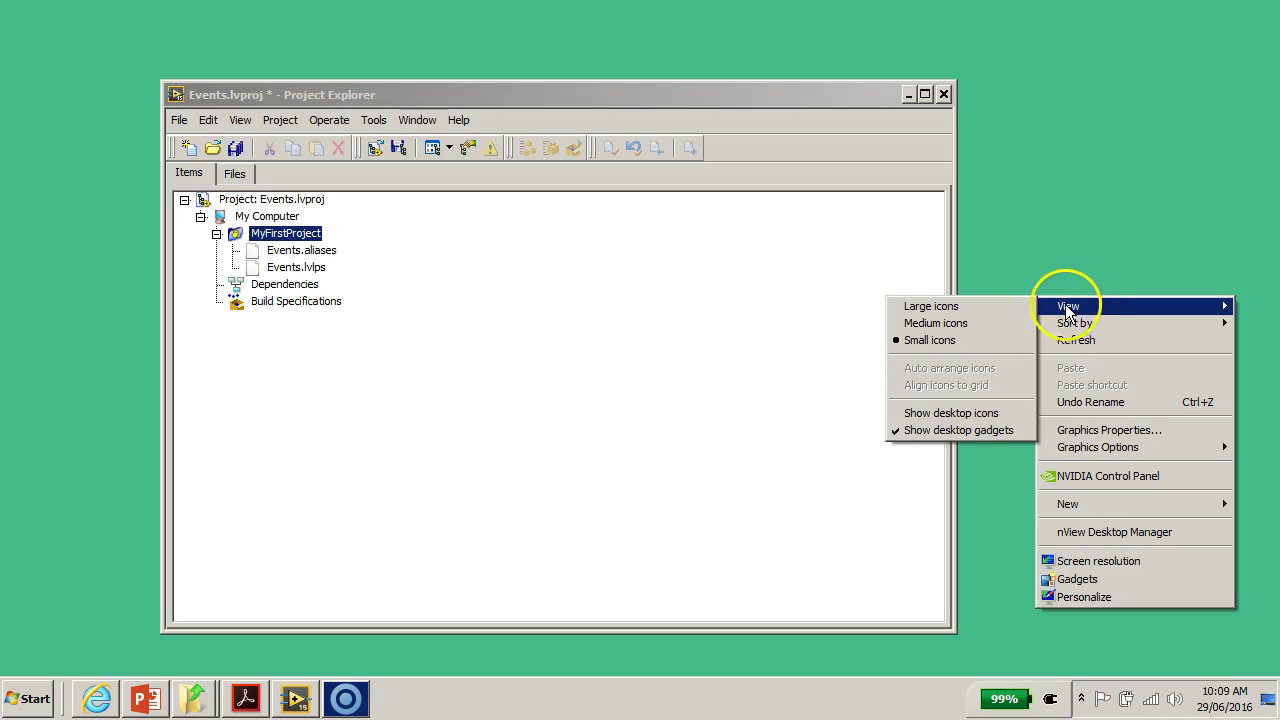
pyautogui.click(980, 413)
# Inspect the files in the MyFirstProject folder on the desktop and compare them with the items in the project tree
pyautogui.moveTo(673, 96); pyautogui.dragTo(255, 77)
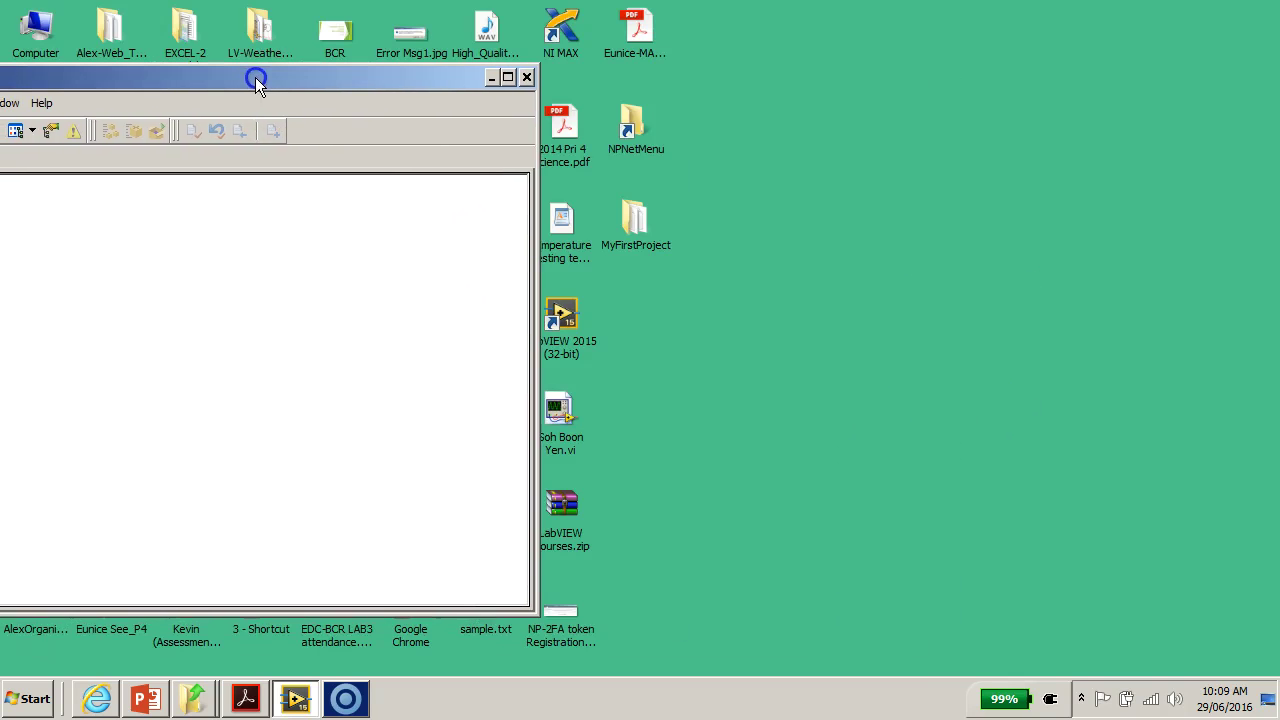
pyautogui.doubleClick(638, 220)
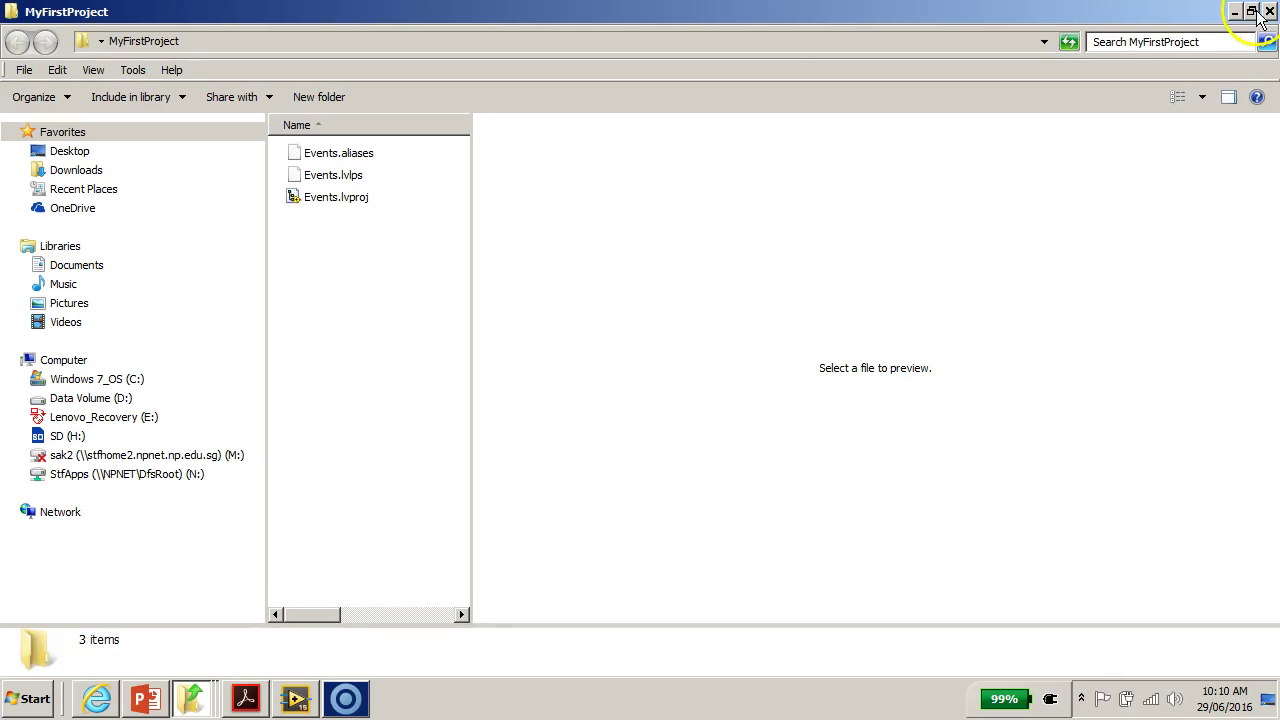
pyautogui.click(1268, 12)
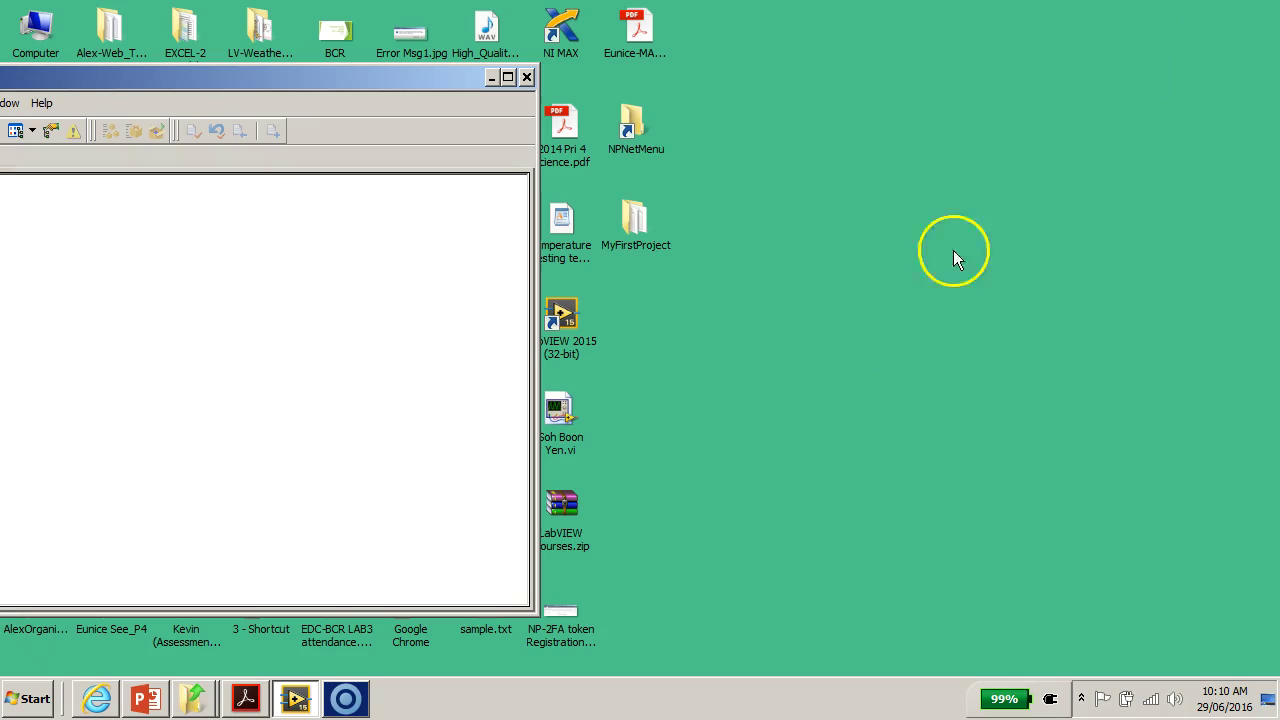
pyautogui.click(640, 225)
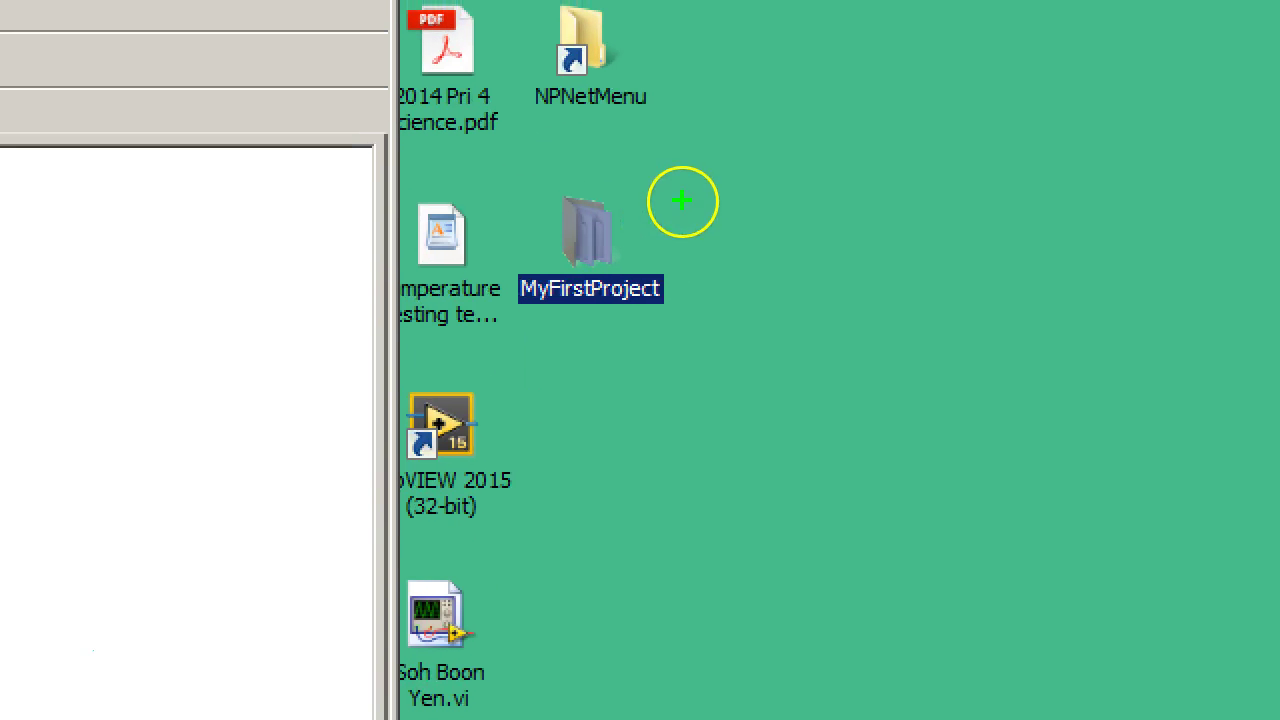
pyautogui.click(776, 322)
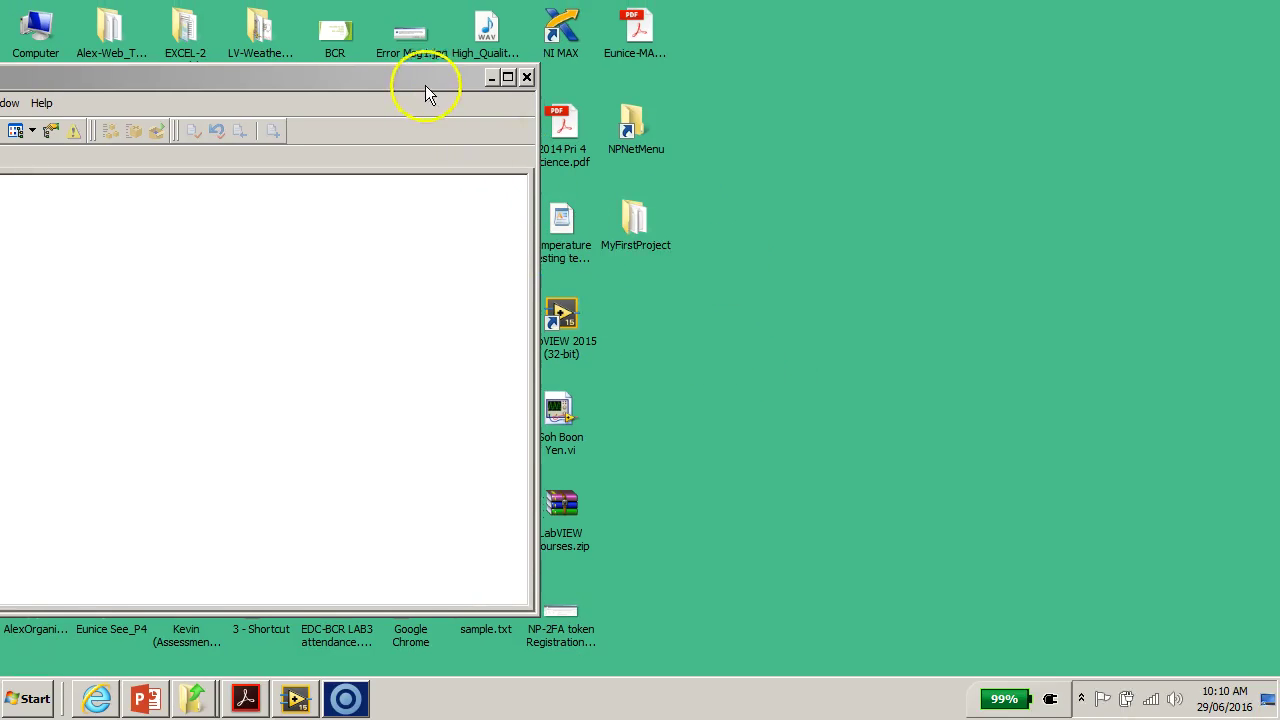
pyautogui.moveTo(347, 76); pyautogui.dragTo(344, 49)
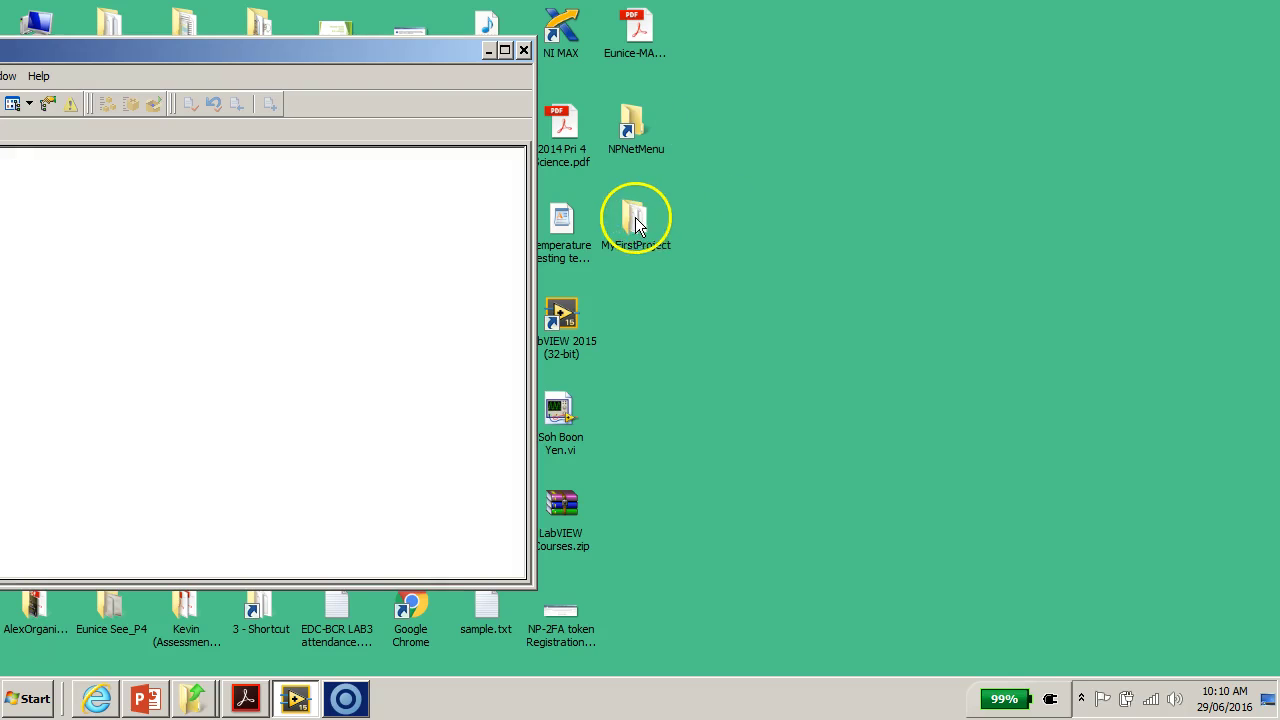
pyautogui.moveTo(398, 52); pyautogui.dragTo(805, 80)
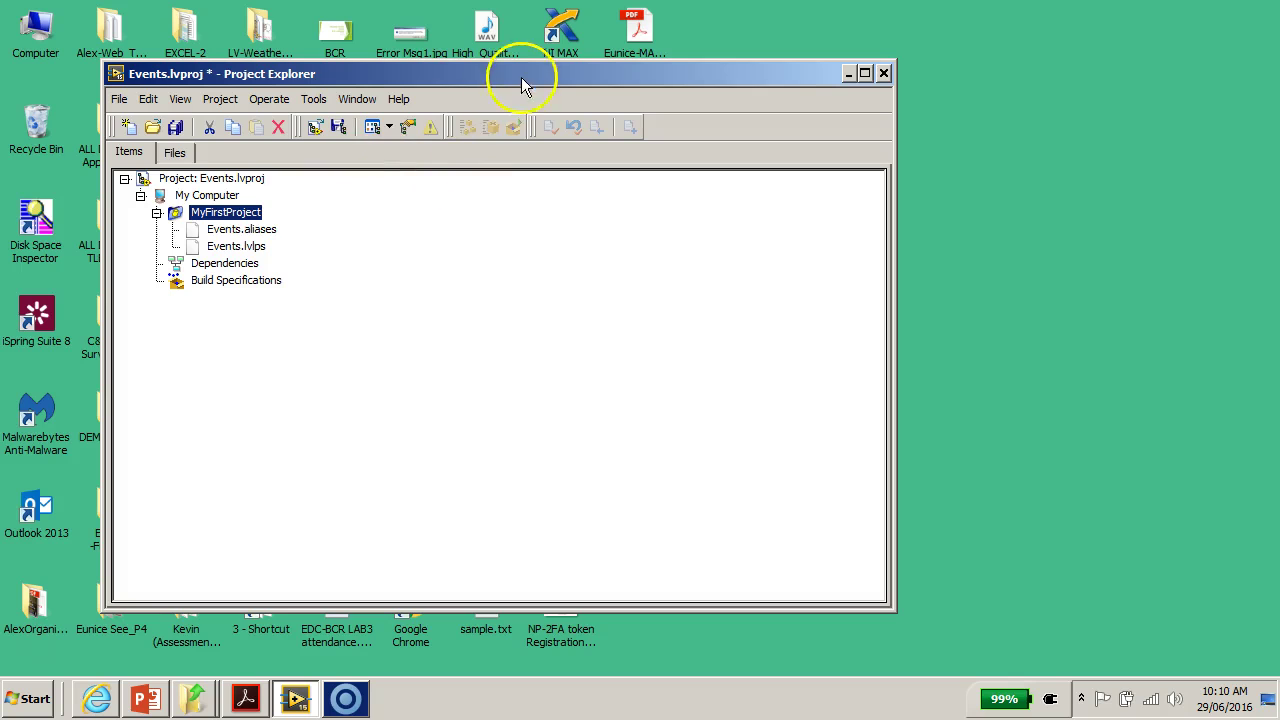
pyautogui.moveTo(523, 78); pyautogui.dragTo(209, 86)
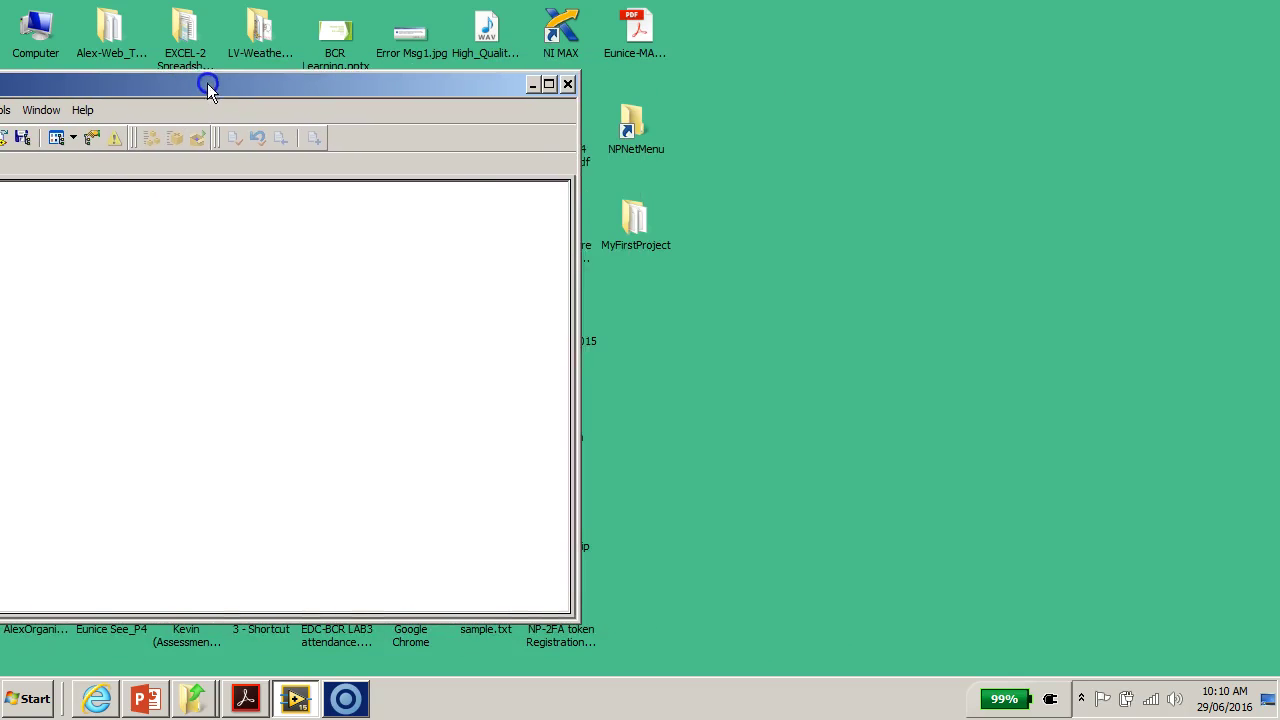
pyautogui.doubleClick(637, 218)
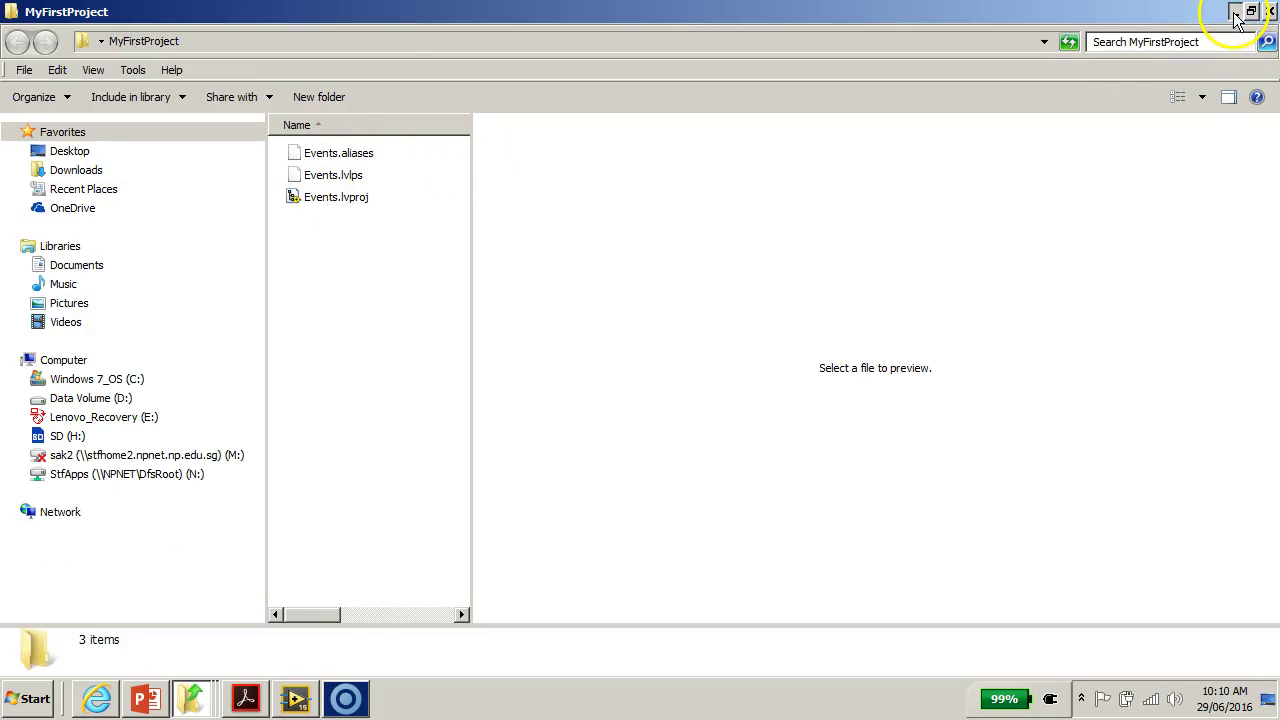
pyautogui.click(1268, 11)
pyautogui.moveTo(401, 87); pyautogui.dragTo(772, 106)
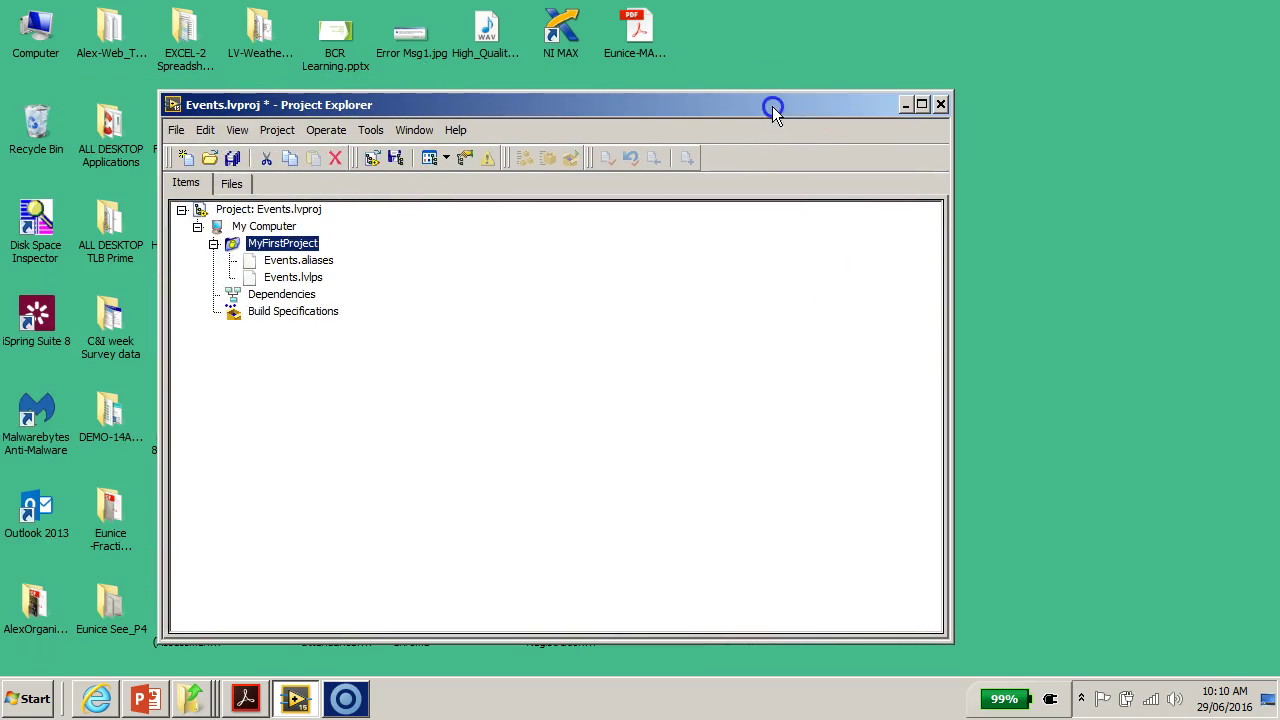
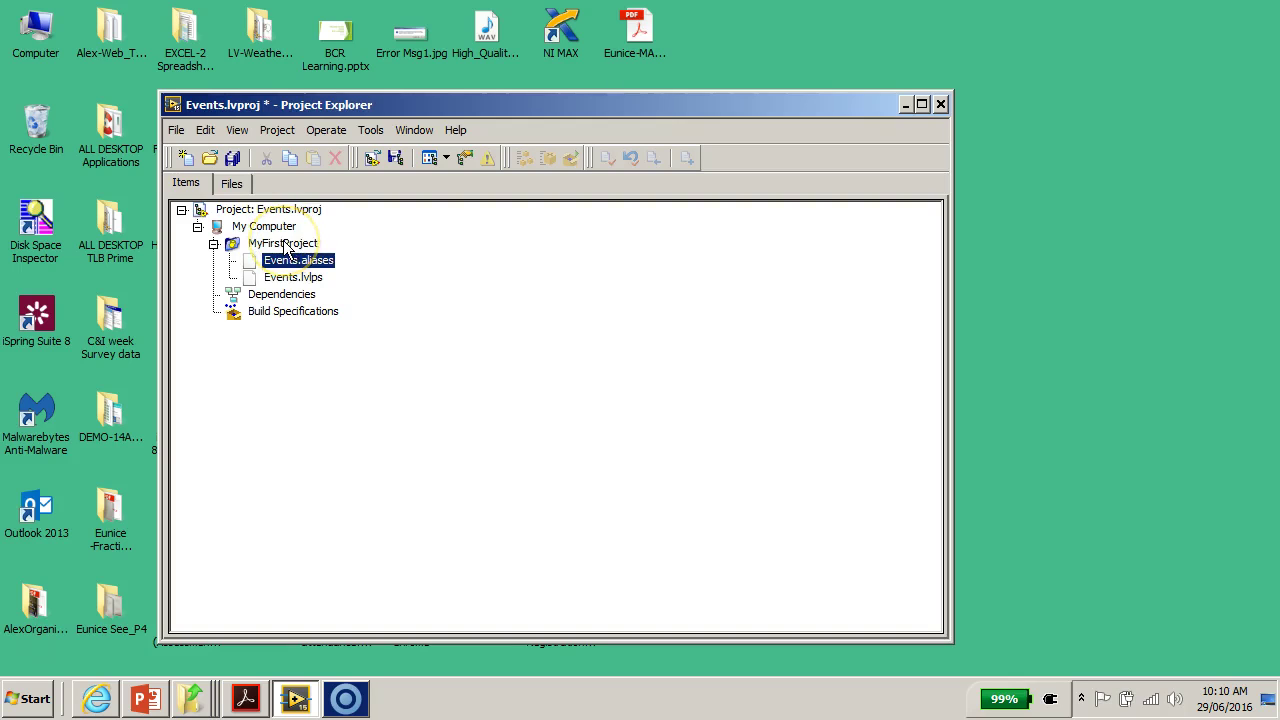
# Create a new VI inside the MyFirstProject folder of the project
pyautogui.click(283, 244)
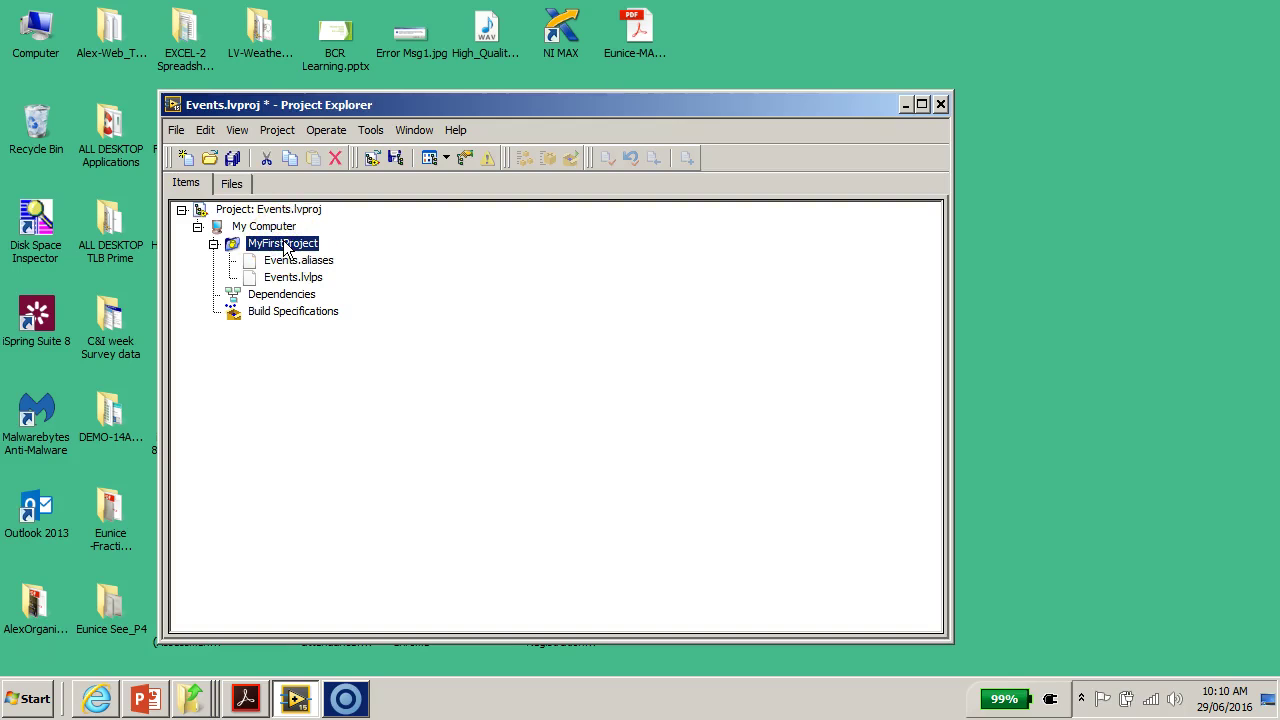
pyautogui.rightClick(283, 244)
pyautogui.moveTo(333, 253)
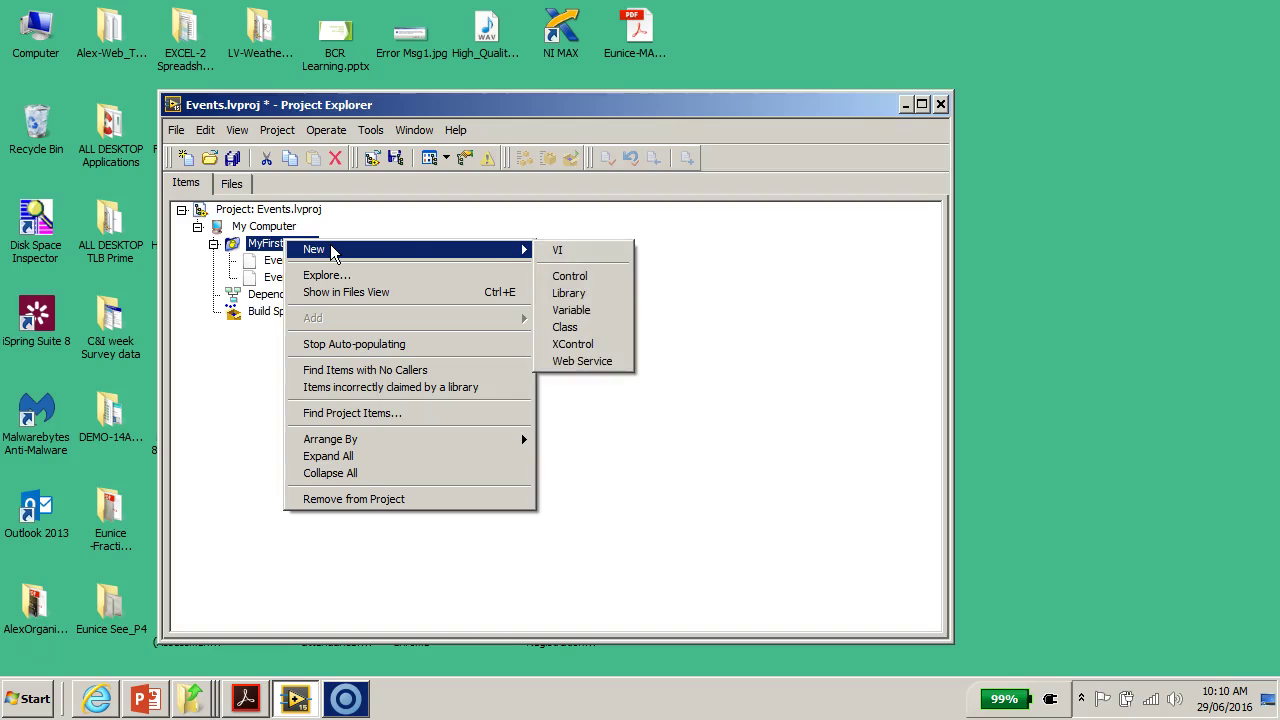
pyautogui.click(563, 251)
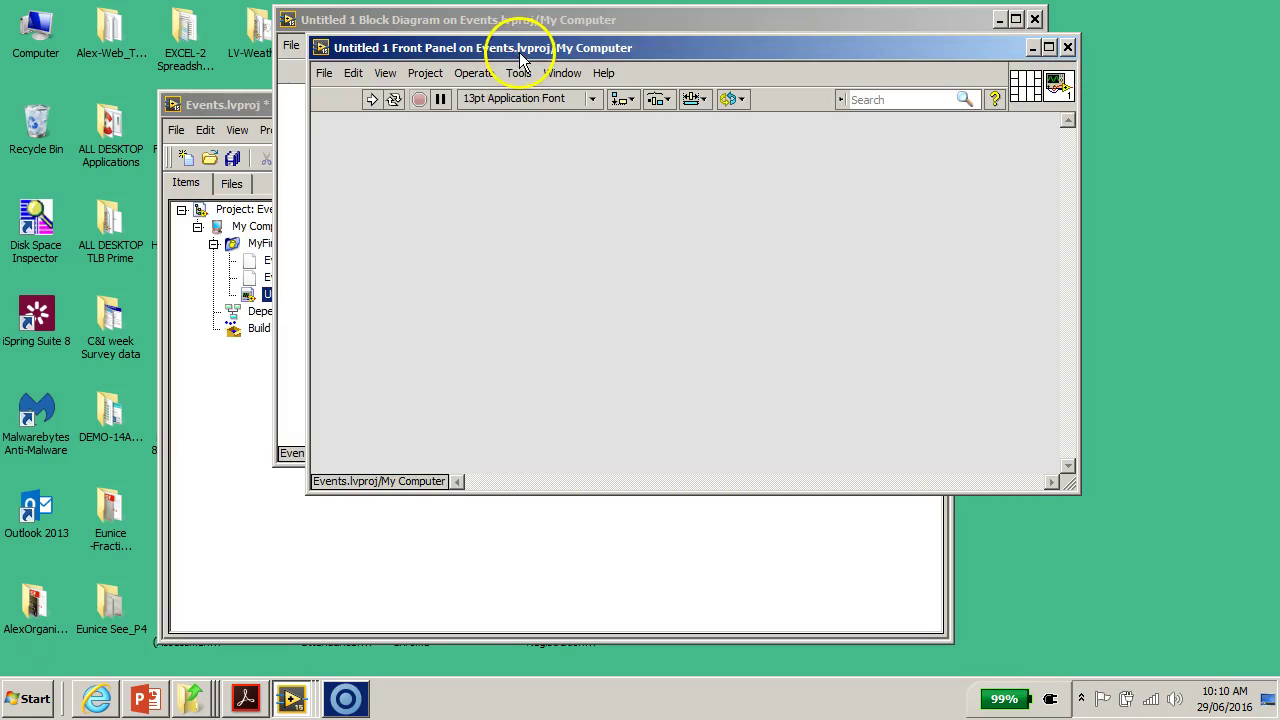
# Arrange the new VI's front panel and block diagram beside the project tree and view each of the three windows
pyautogui.moveTo(519, 57); pyautogui.dragTo(549, 207)
pyautogui.moveTo(503, 20); pyautogui.dragTo(597, 226)
pyautogui.click(560, 193)
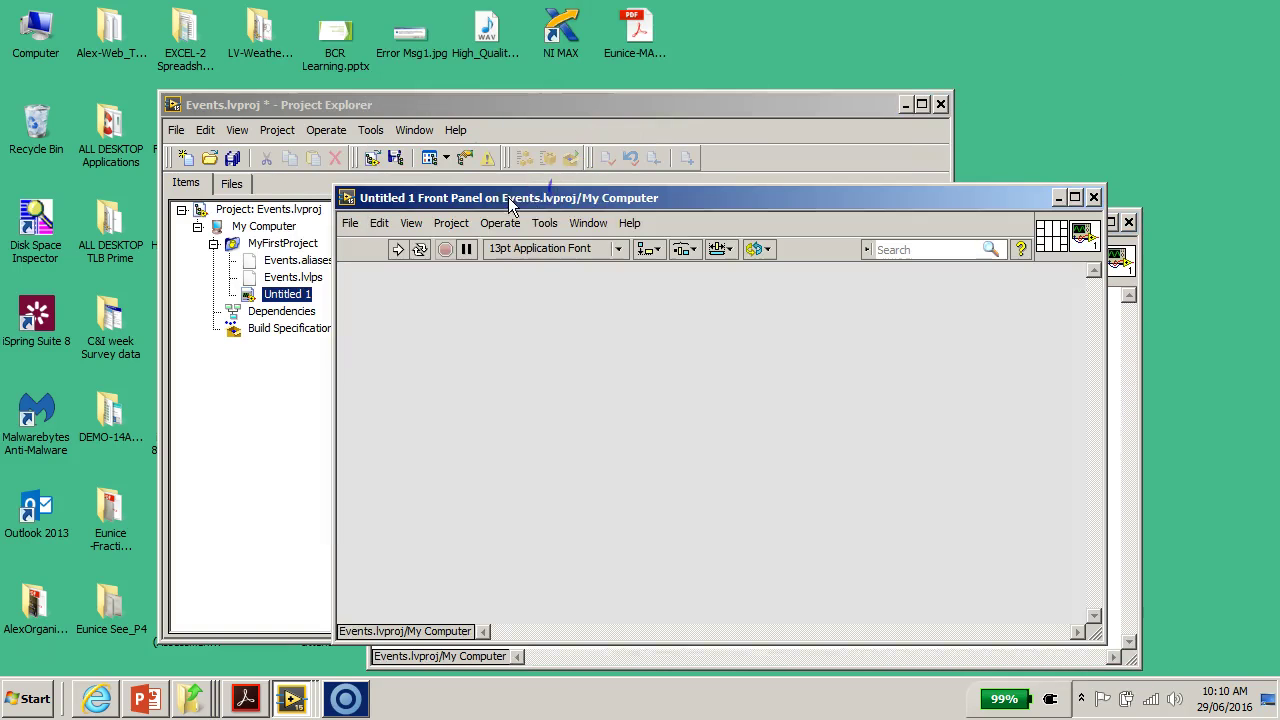
pyautogui.moveTo(681, 202); pyautogui.dragTo(712, 121)
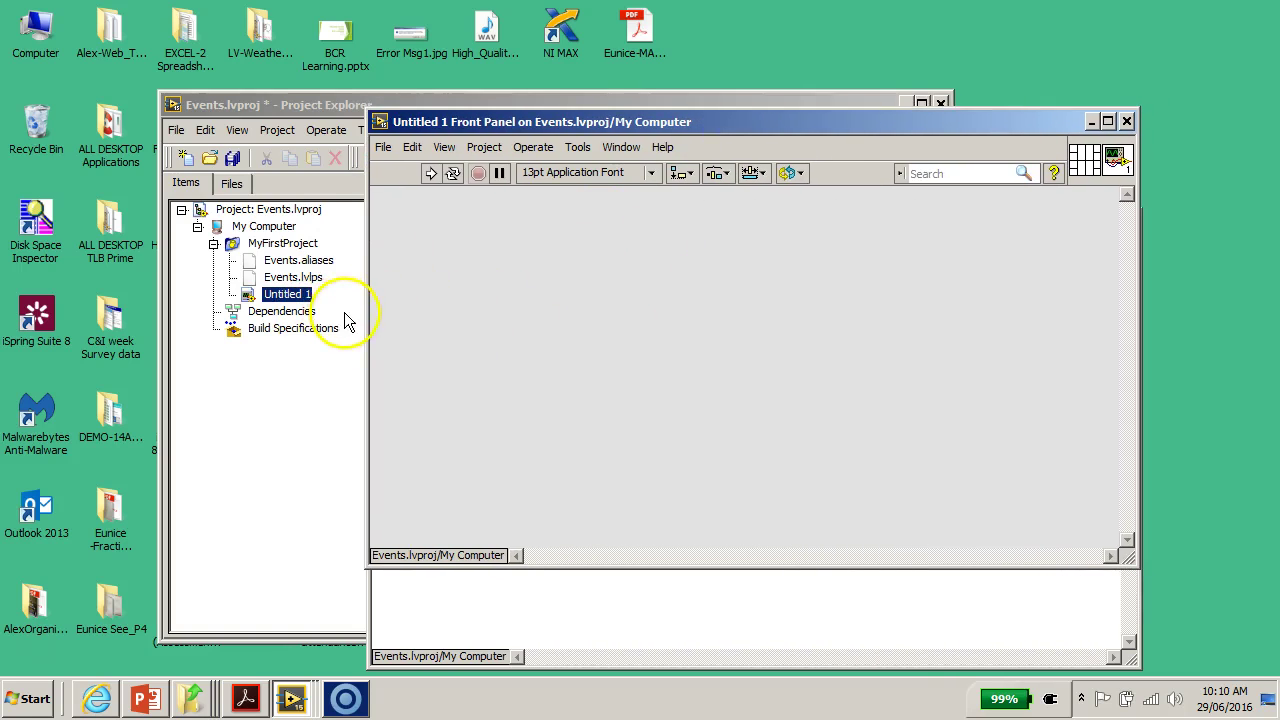
pyautogui.click(287, 391)
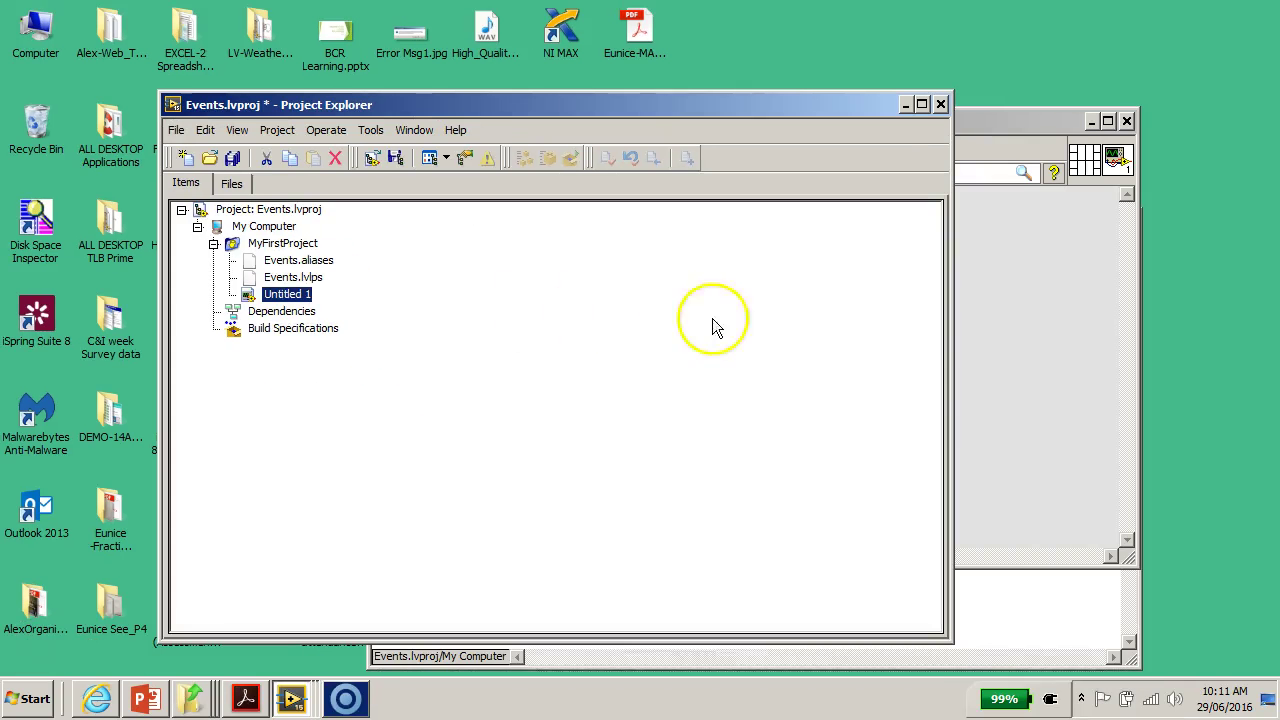
pyautogui.click(1033, 623)
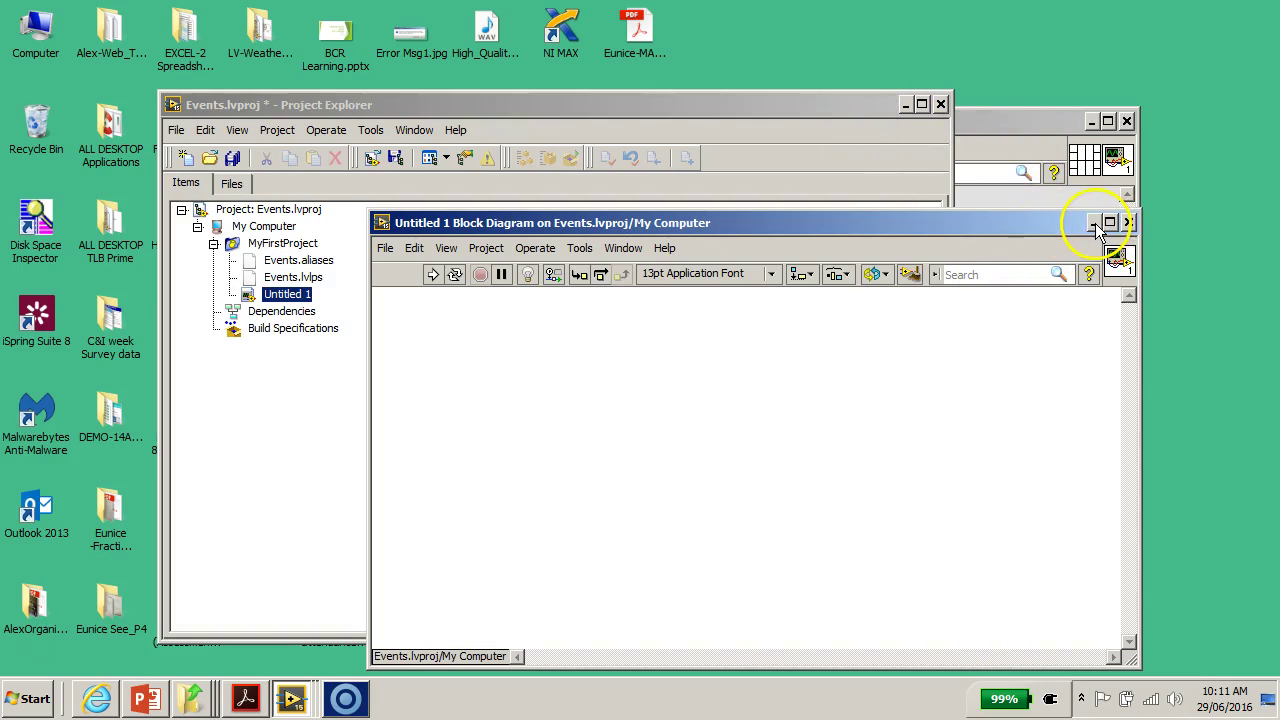
# Move the block diagram, Project Explorer and front panel windows aside to uncover the MyFirstProject folder on the desktop
pyautogui.moveTo(1095, 223); pyautogui.dragTo(540, 168)
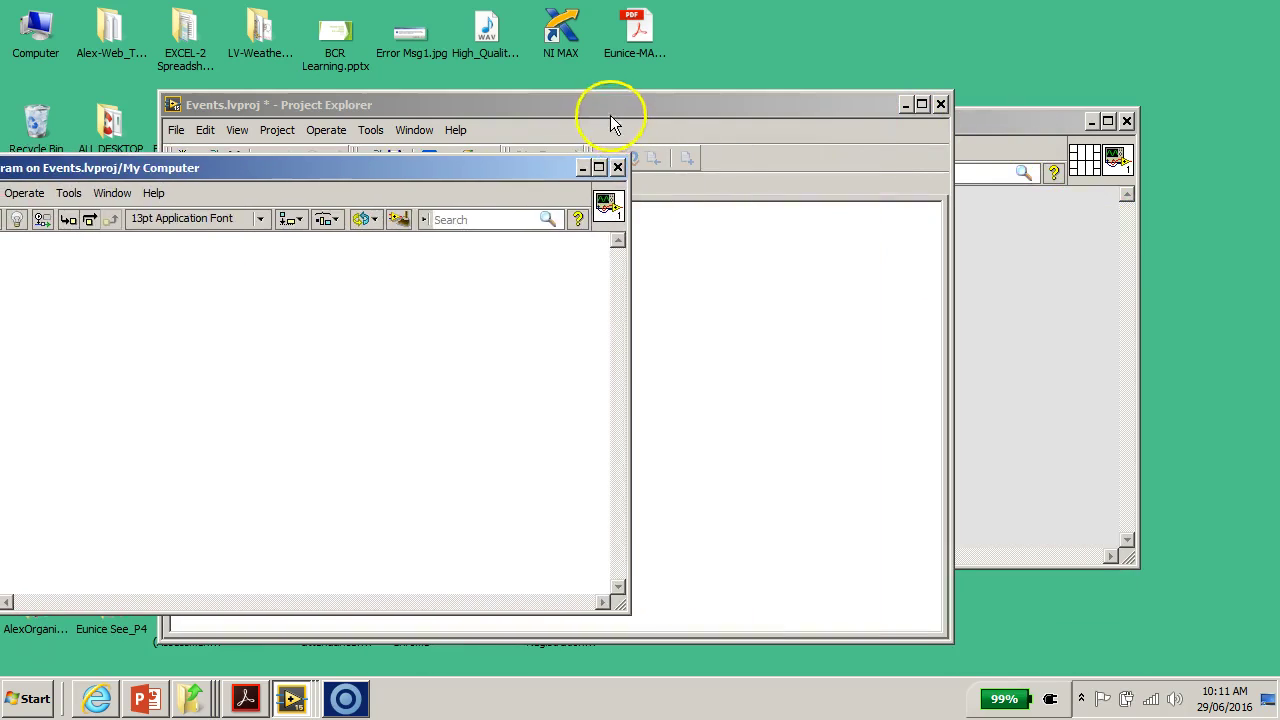
pyautogui.moveTo(613, 123); pyautogui.dragTo(410, 107)
pyautogui.moveTo(909, 125); pyautogui.dragTo(470, 231)
pyautogui.moveTo(644, 94); pyautogui.dragTo(527, 103)
pyautogui.click(688, 388)
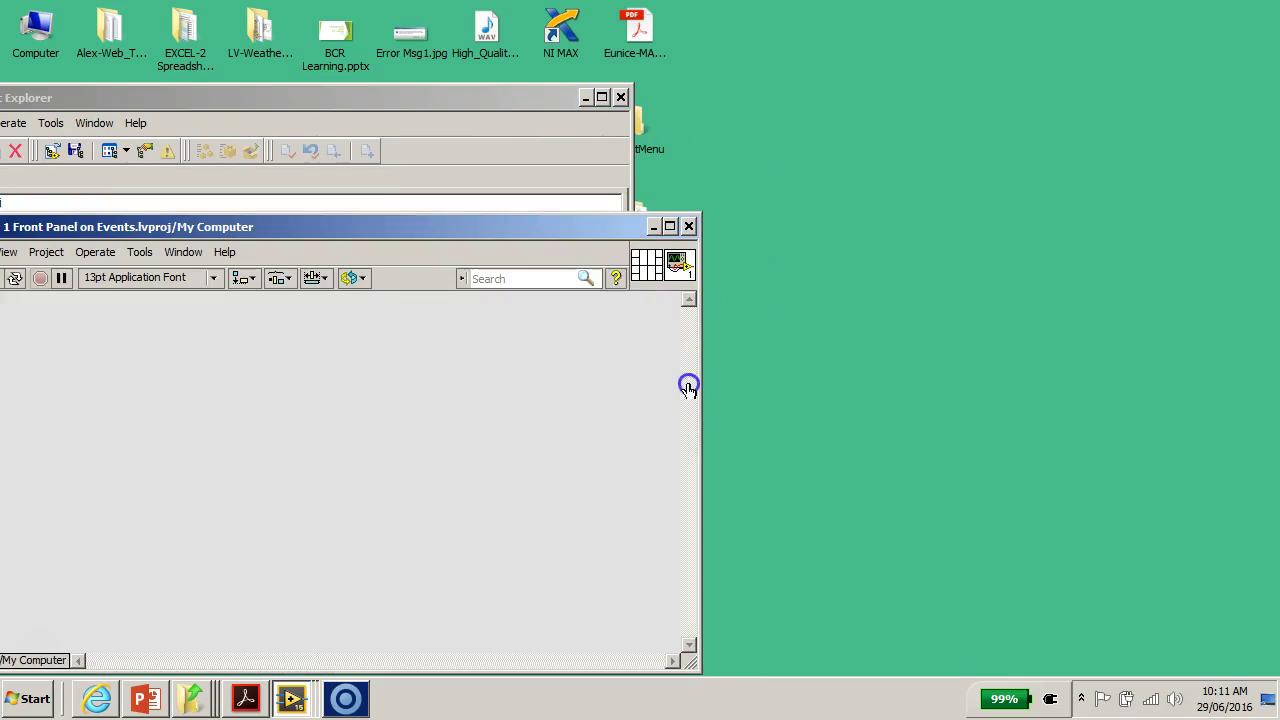
pyautogui.moveTo(605, 226); pyautogui.dragTo(484, 230)
pyautogui.moveTo(535, 104); pyautogui.dragTo(426, 102)
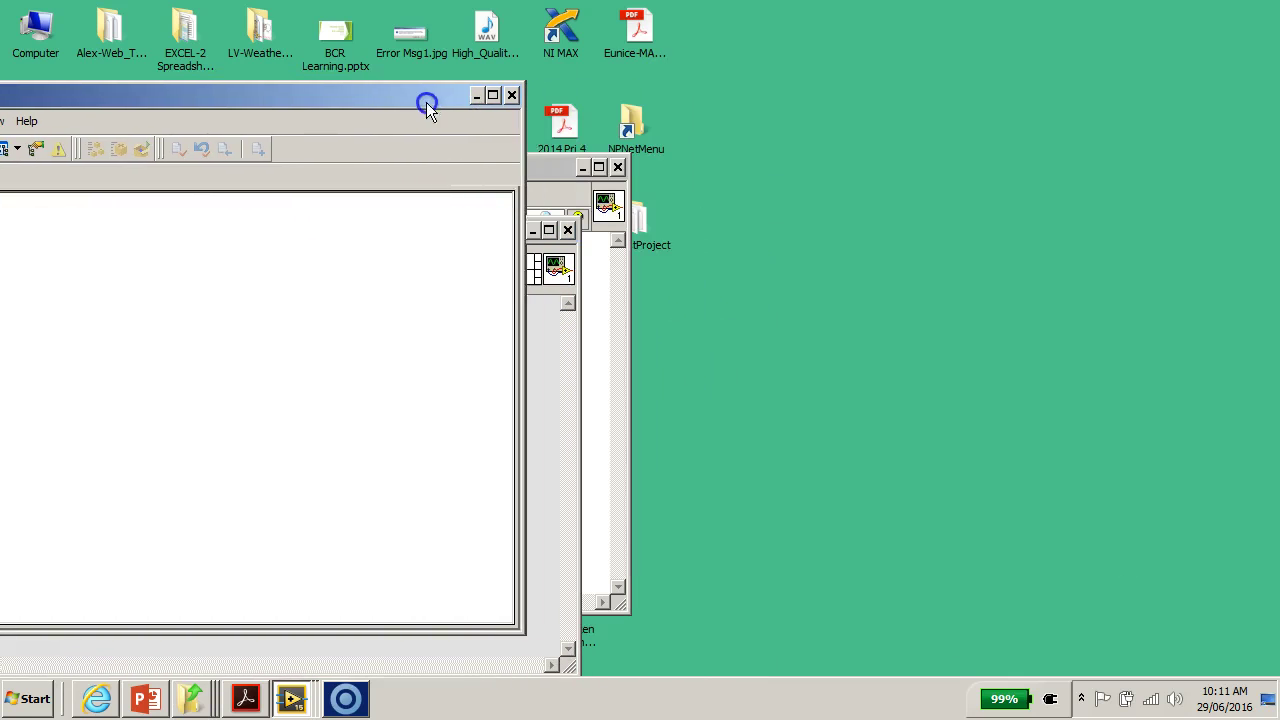
pyautogui.moveTo(563, 177); pyautogui.dragTo(479, 181)
# Open the MyFirstProject folder from the desktop, check whether it contains the new VI, and close the folder window
pyautogui.click(729, 271)
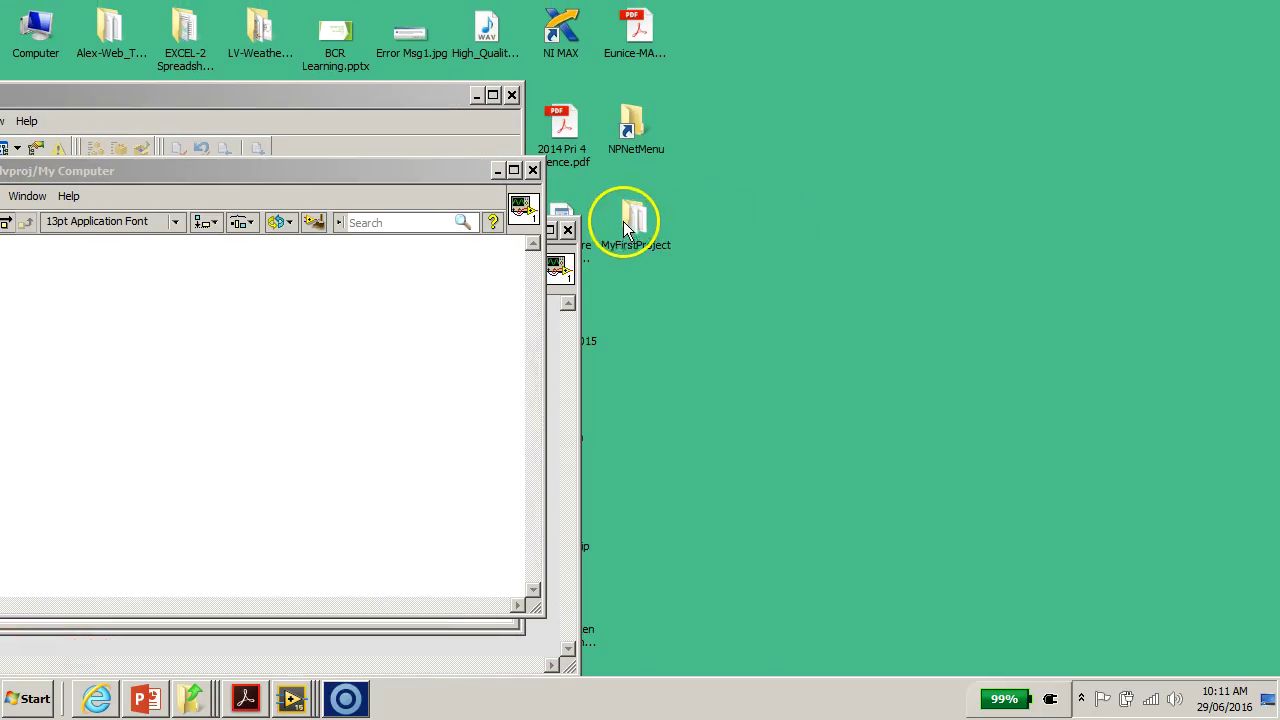
pyautogui.doubleClick(644, 236)
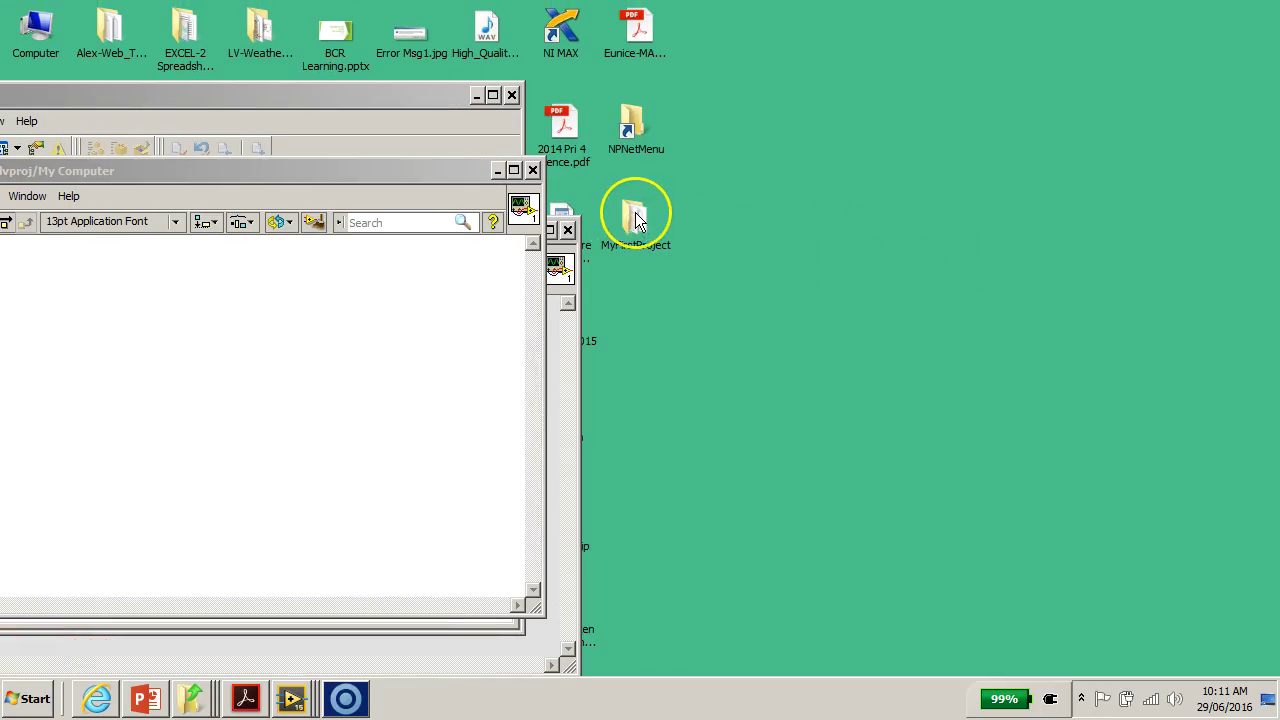
pyautogui.click(635, 212)
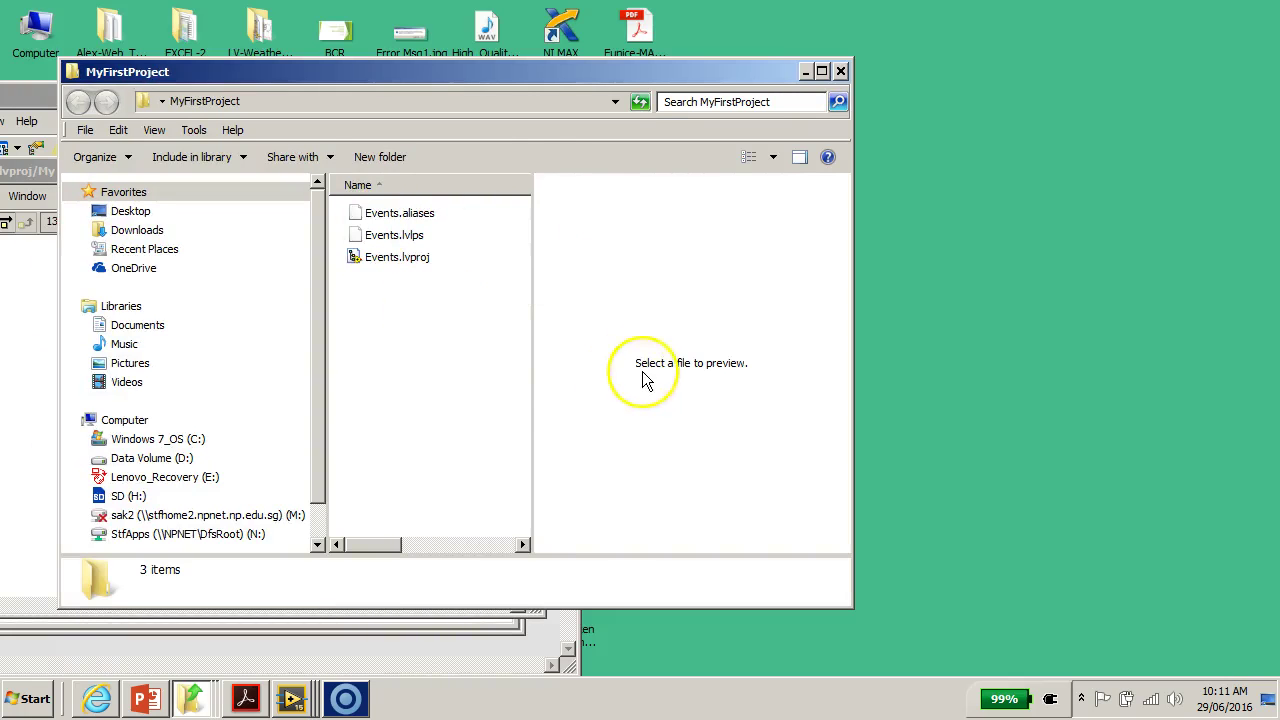
pyautogui.click(498, 80)
pyautogui.moveTo(498, 80); pyautogui.dragTo(773, 148)
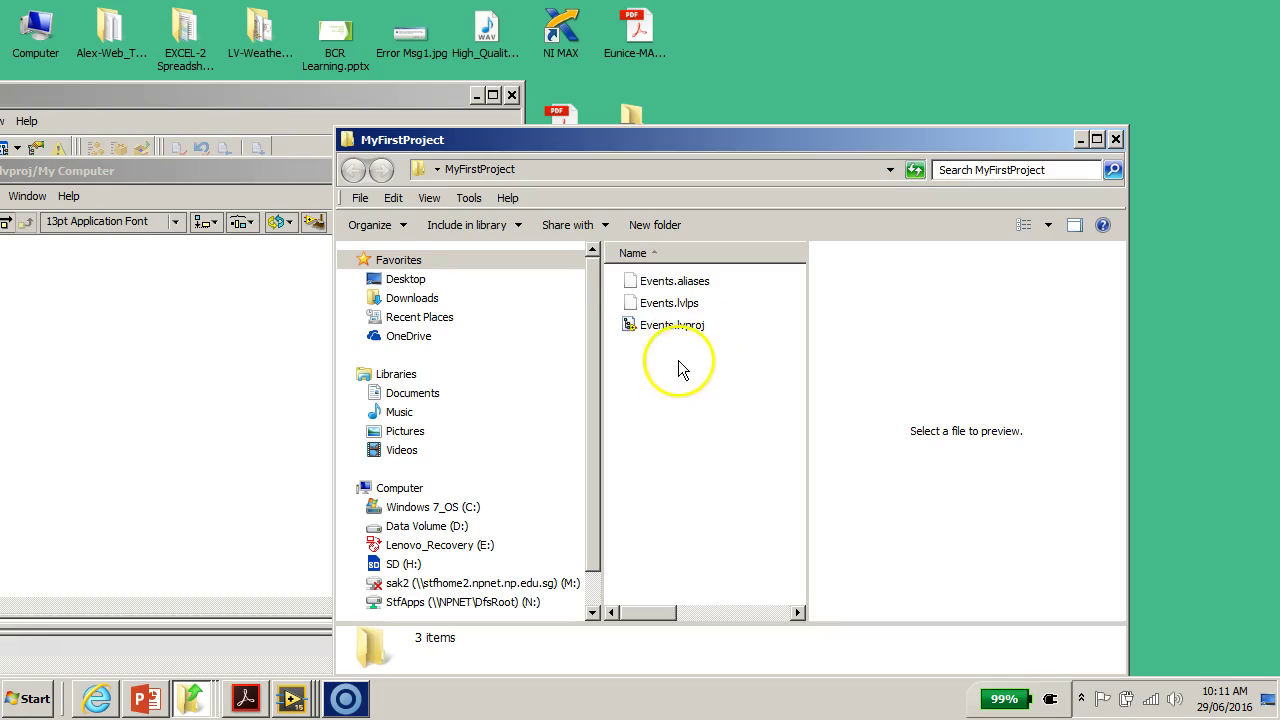
pyautogui.moveTo(729, 134); pyautogui.dragTo(709, 113)
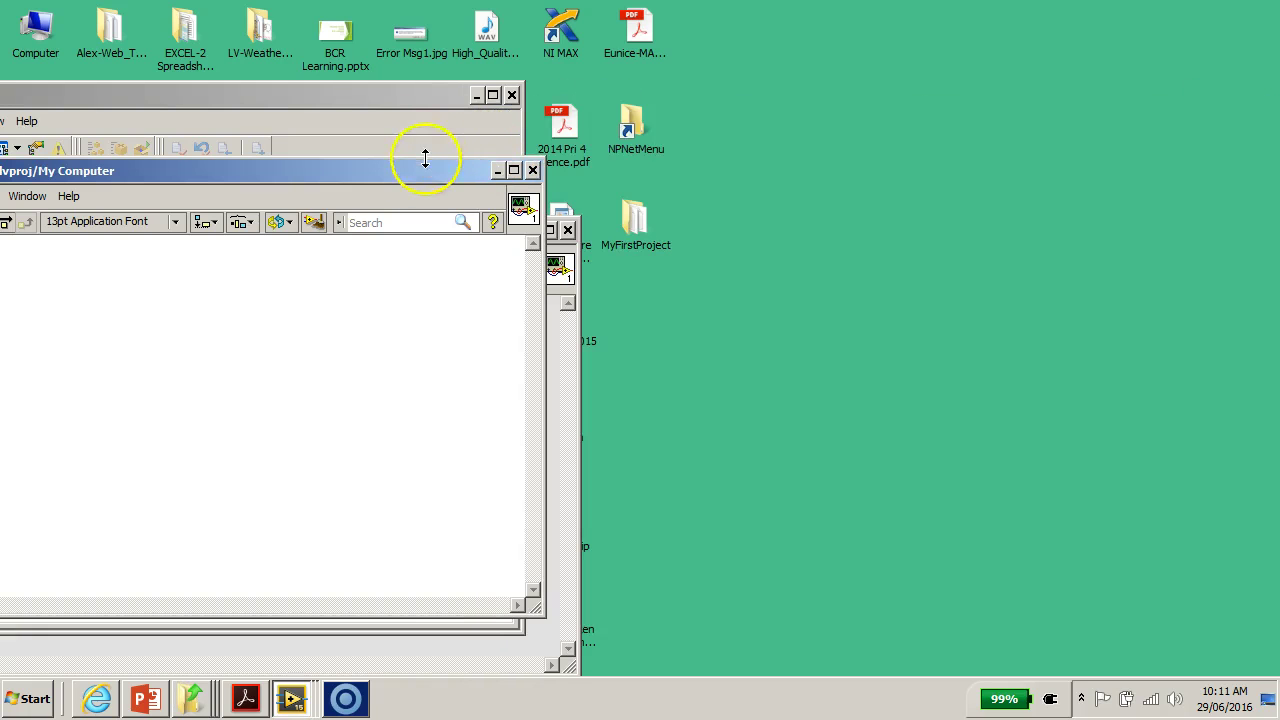
# Move the block diagram, Project Explorer and front panel windows back into view, with the front panel foremost
pyautogui.moveTo(428, 163); pyautogui.dragTo(1021, 149)
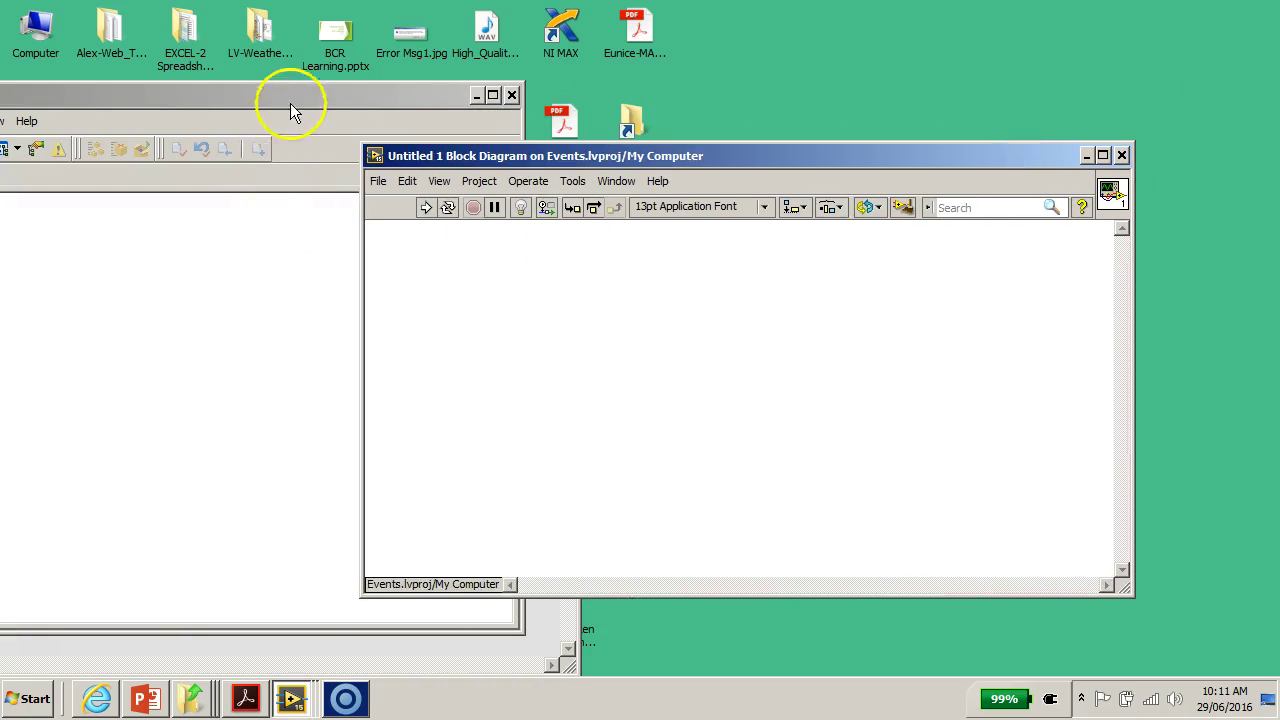
pyautogui.moveTo(290, 100); pyautogui.dragTo(843, 216)
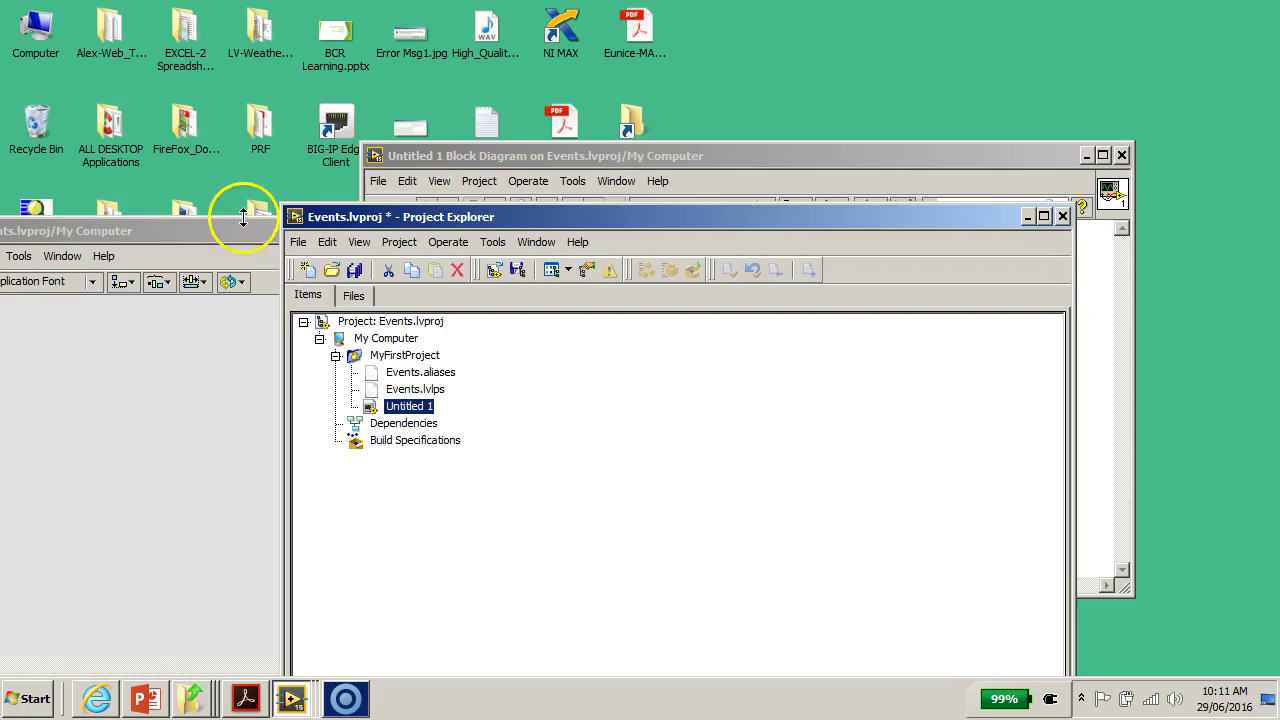
pyautogui.click(491, 163)
pyautogui.moveTo(290, 226); pyautogui.dragTo(672, 240)
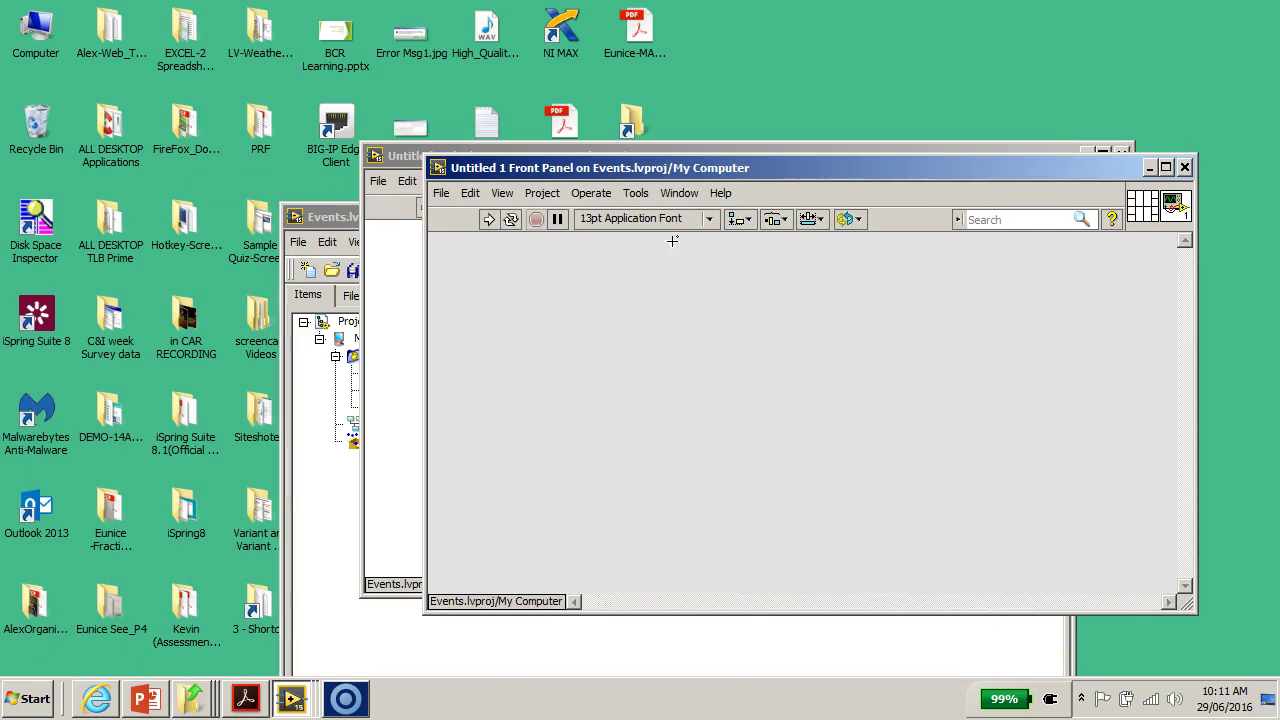
pyautogui.click(487, 183)
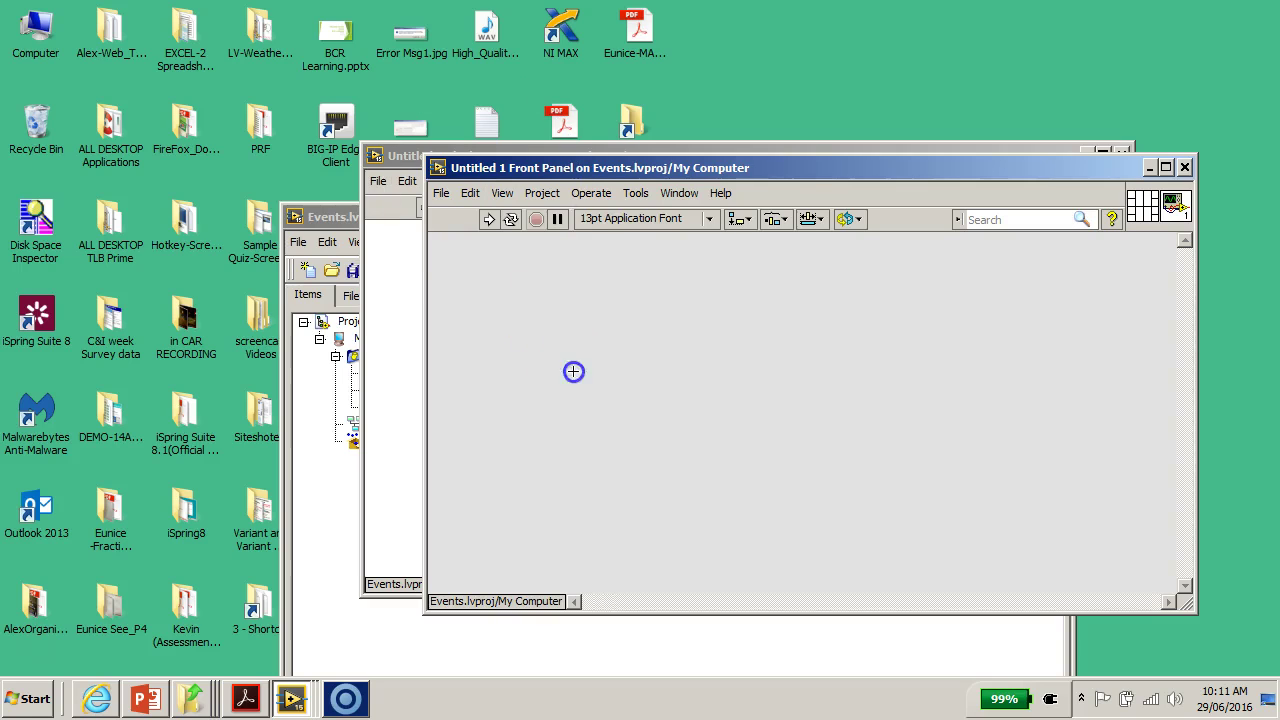
# Save the untitled VI in the MyFirstProject folder as Polling Program.vi
pyautogui.click(441, 193)
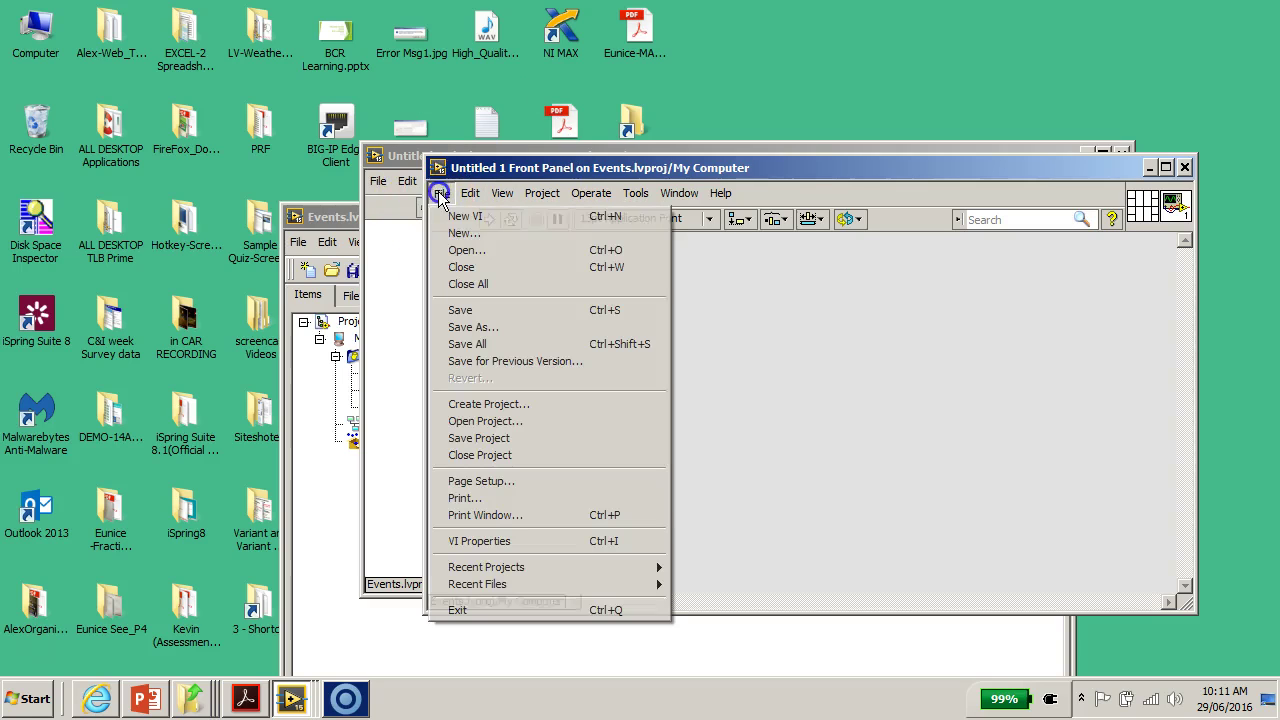
pyautogui.click(490, 330)
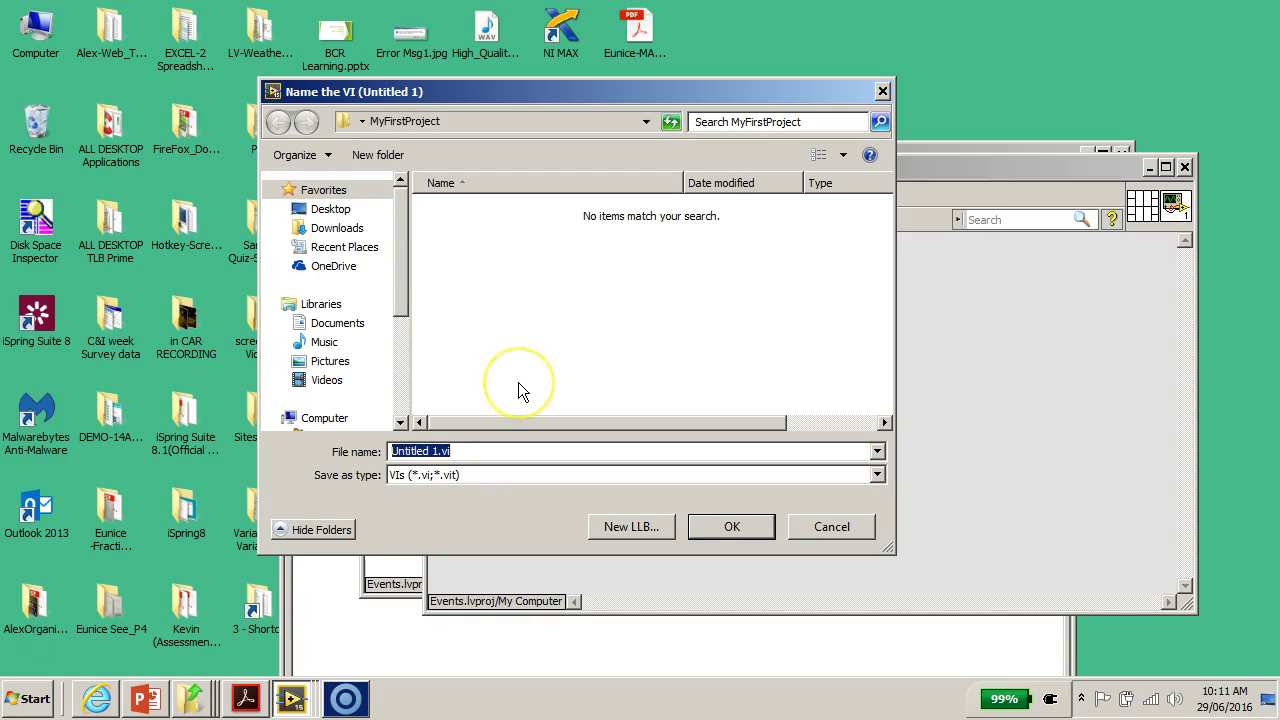
pyautogui.press('Home')
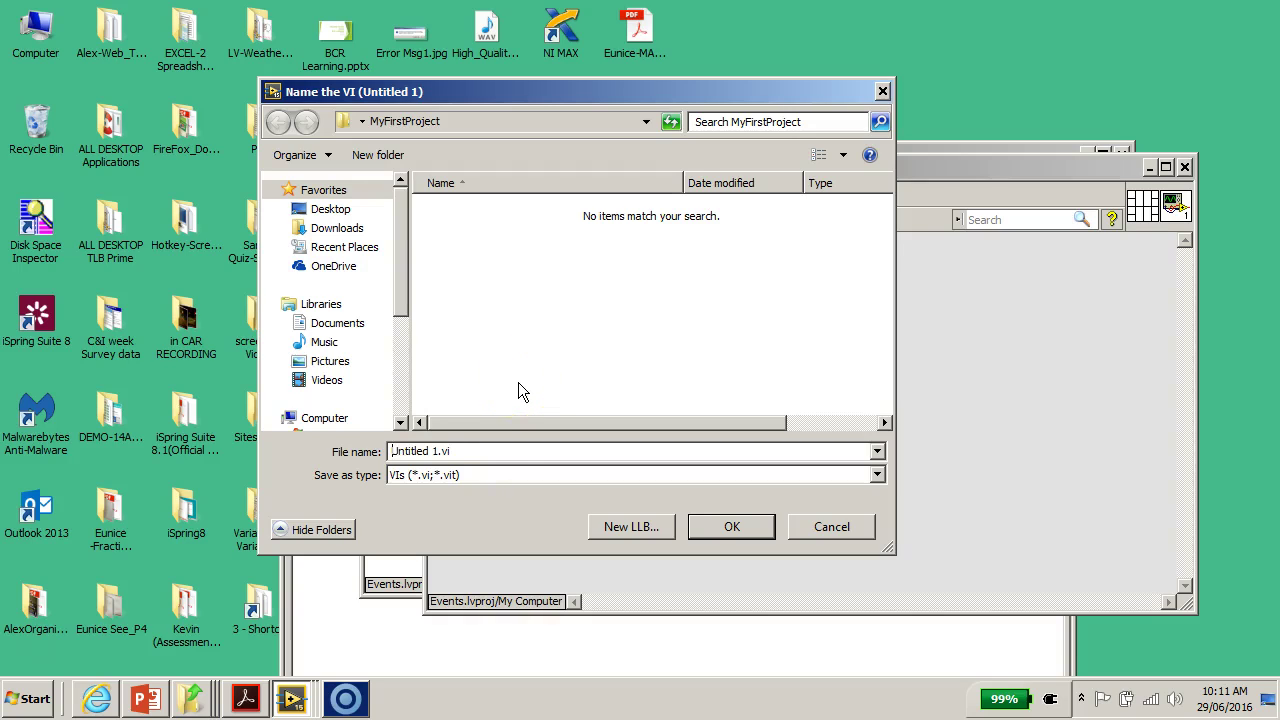
pyautogui.press('Delete')
pyautogui.press('Delete')
pyautogui.press('Delete')
pyautogui.press('Delete')
pyautogui.press('Delete')
pyautogui.press('Delete')
pyautogui.press('Delete')
pyautogui.press('Delete')
pyautogui.press('Delete')
pyautogui.press('Delete')
pyautogui.write('Pol')
pyautogui.write('ling Program1')
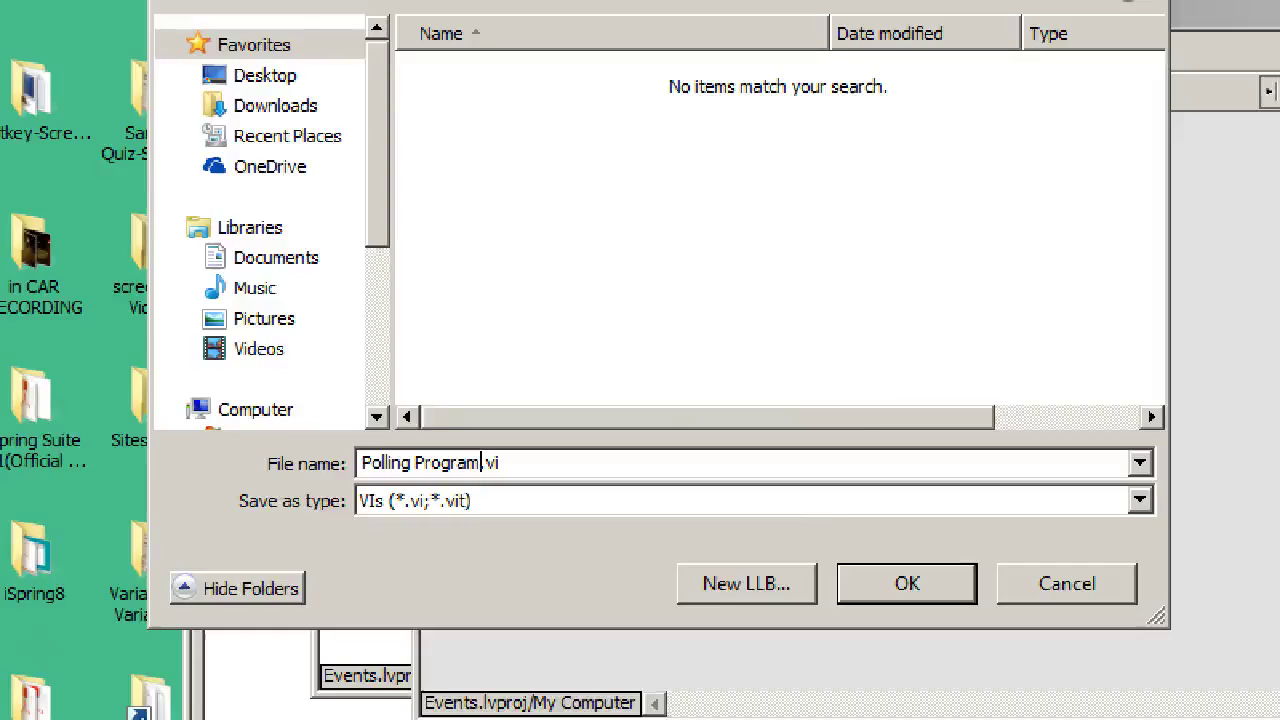
pyautogui.hotkey('ctrl', 'a')
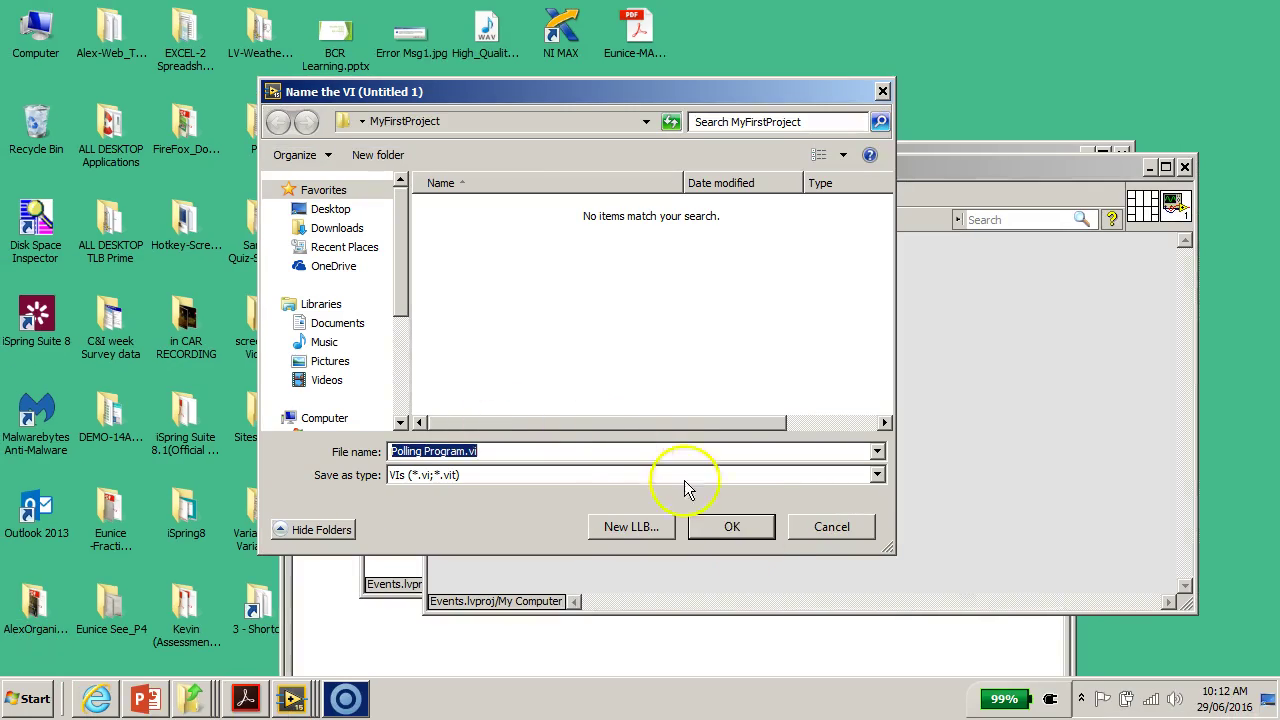
pyautogui.click(750, 528)
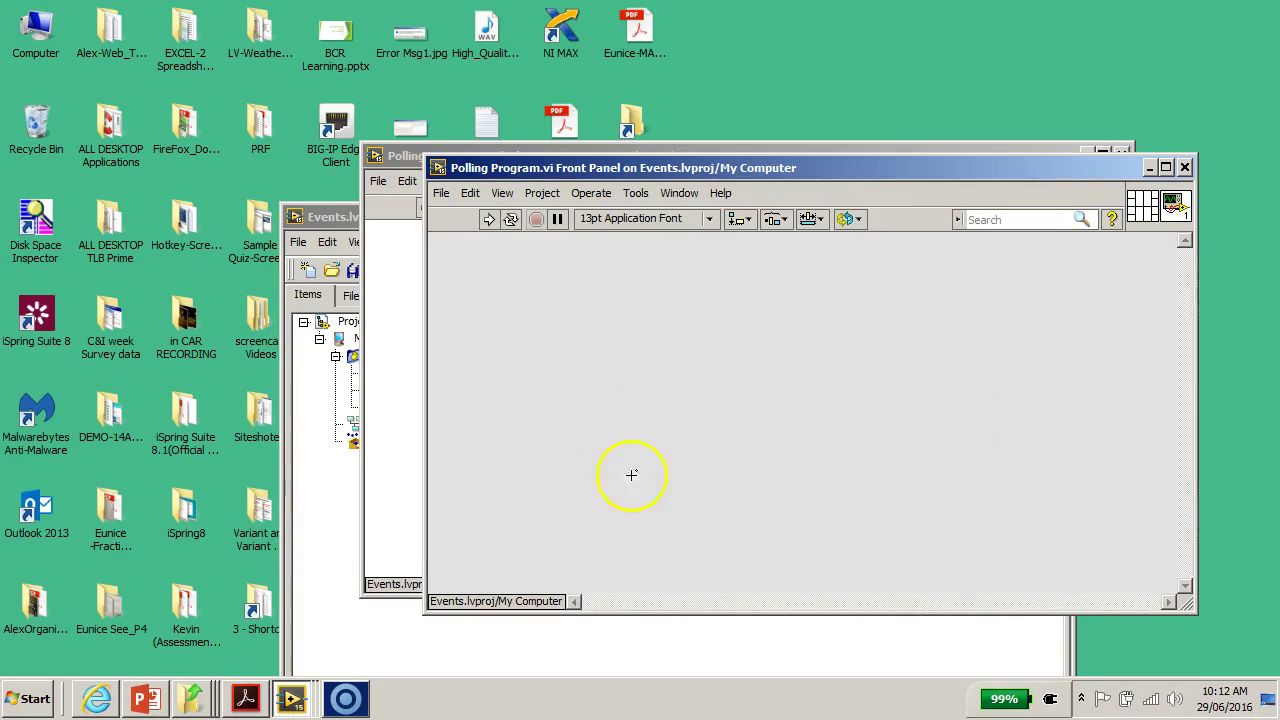
# Select Polling Program.vi in the project tree and move the three LabVIEW windows down to uncover the MyFirstProject folder on the desktop
pyautogui.click(772, 645)
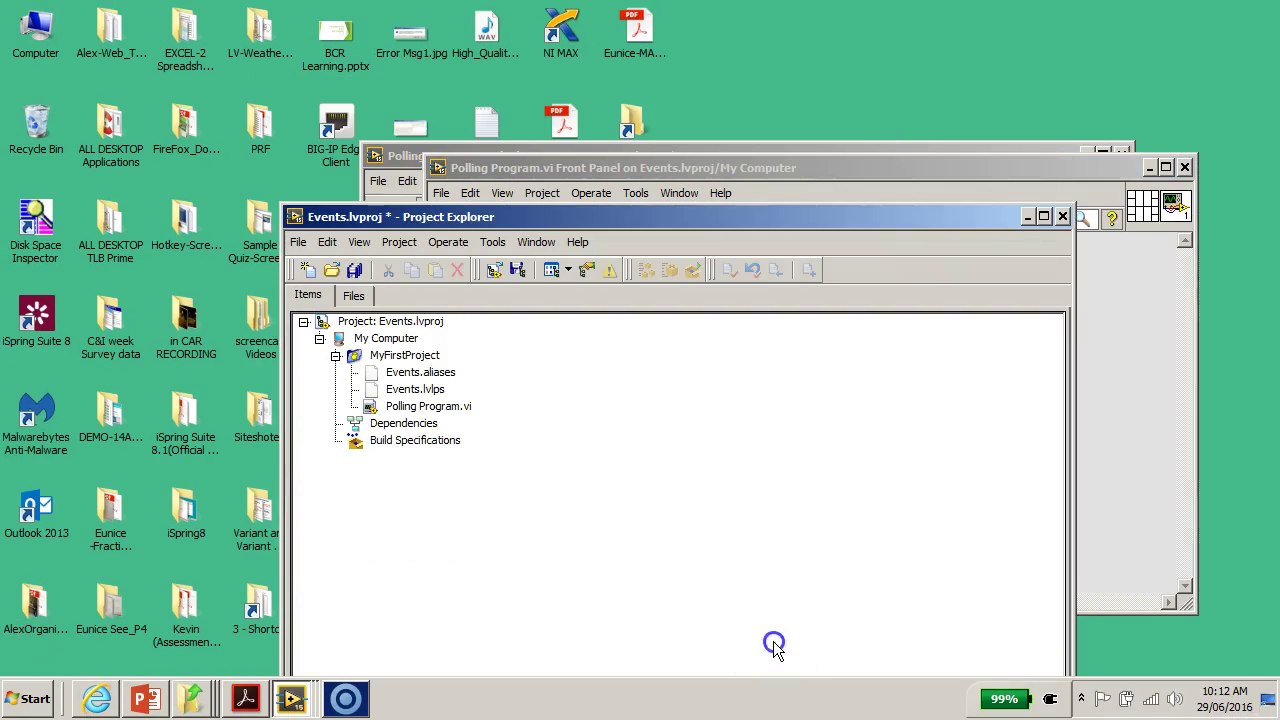
pyautogui.click(444, 416)
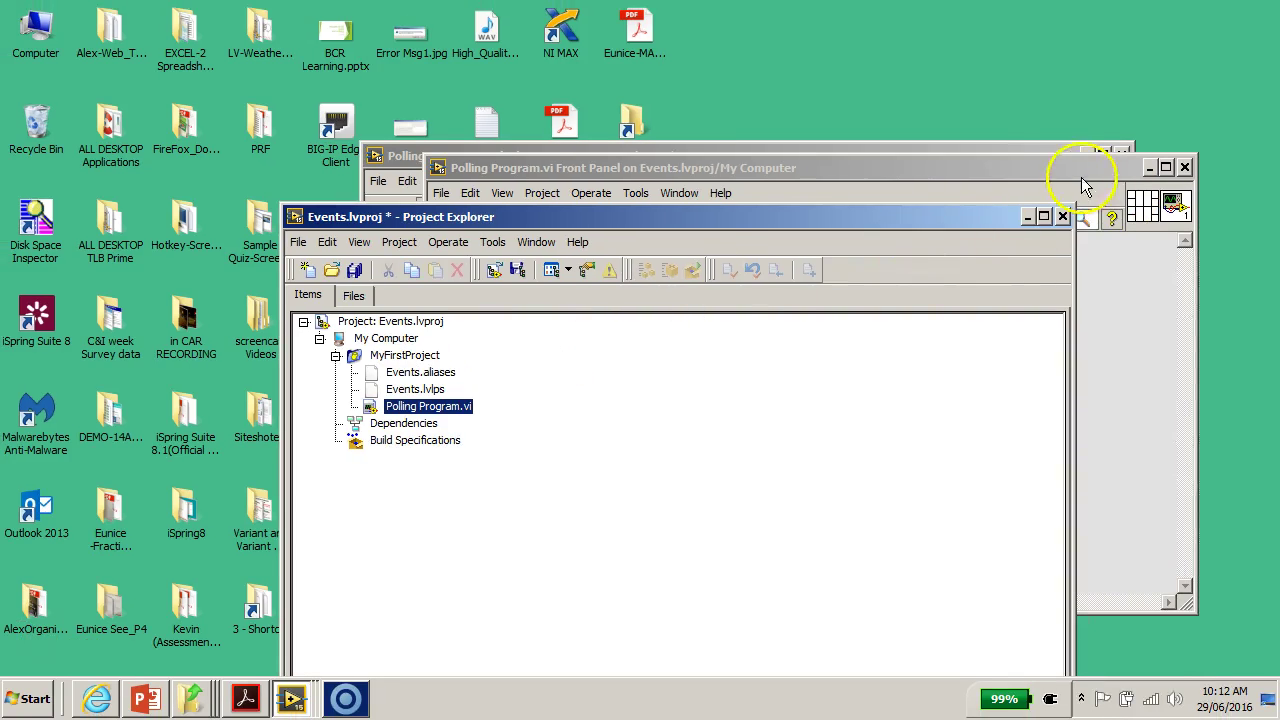
pyautogui.click(1068, 170)
pyautogui.moveTo(1068, 170); pyautogui.dragTo(1014, 393)
pyautogui.moveTo(971, 157); pyautogui.dragTo(971, 388)
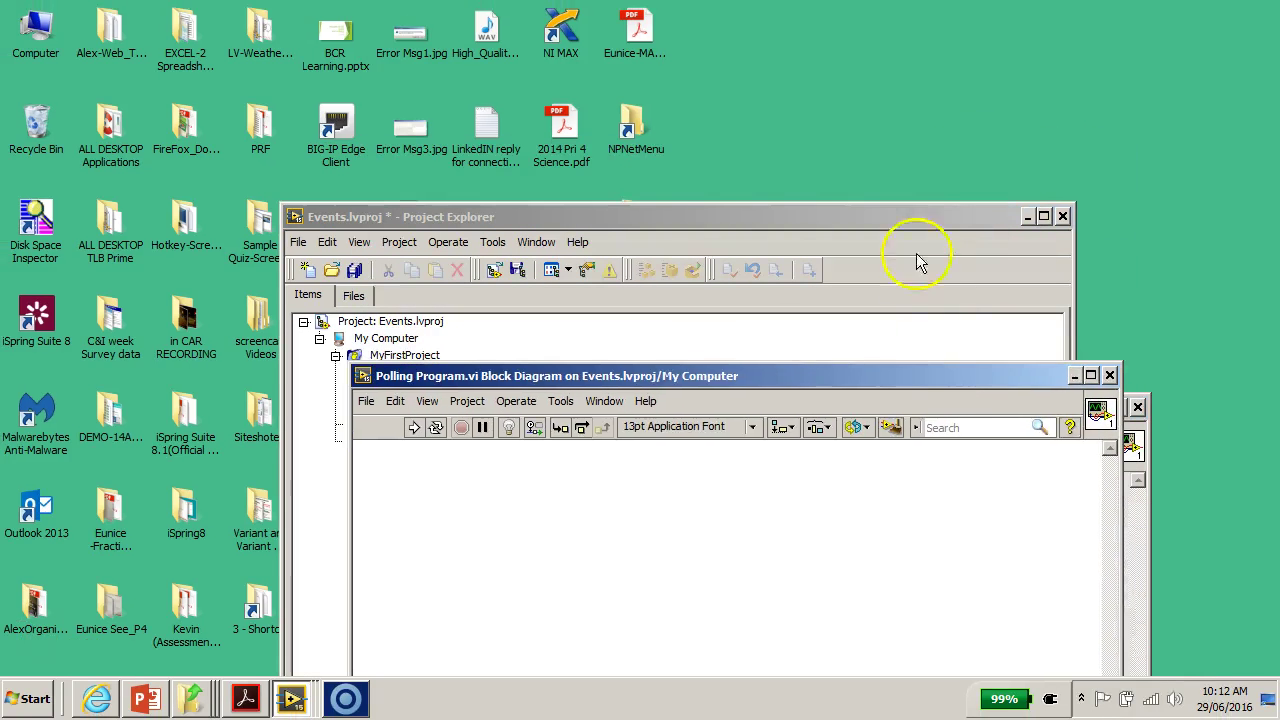
pyautogui.moveTo(905, 230); pyautogui.dragTo(874, 460)
# Open the MyFirstProject folder from the desktop and check it for the saved Polling Program.vi
pyautogui.click(645, 228)
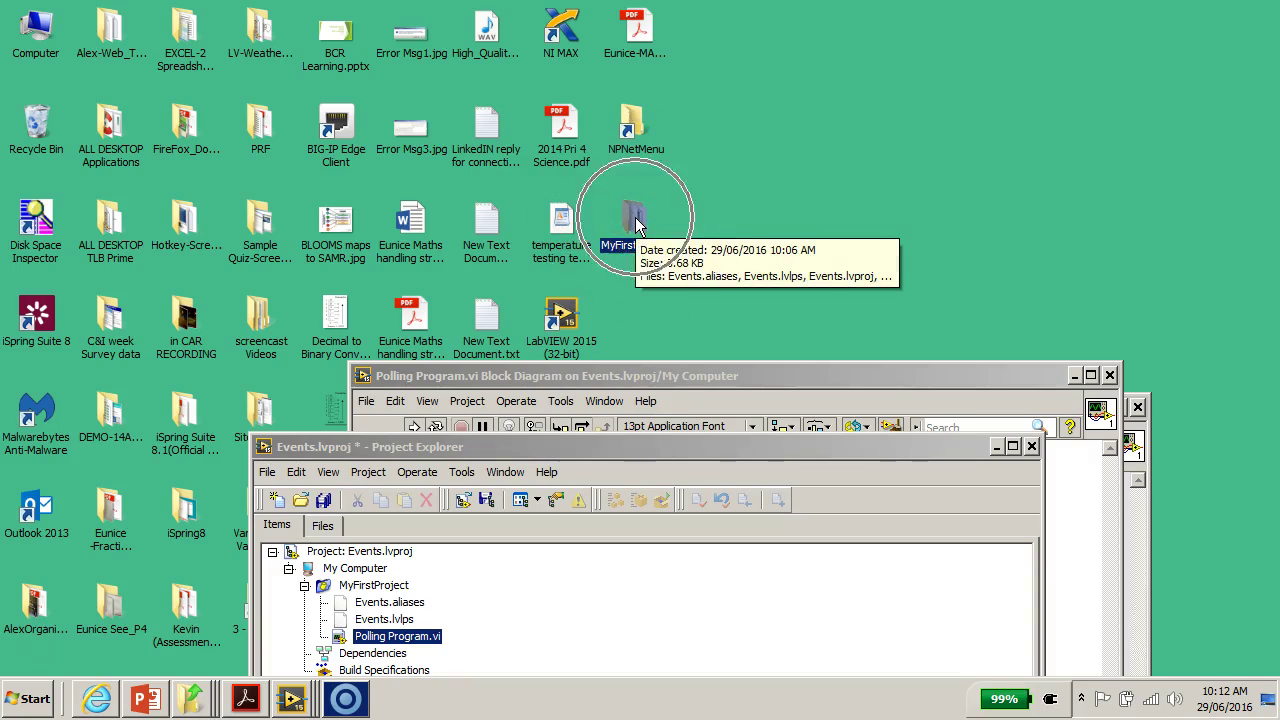
pyautogui.doubleClick(636, 222)
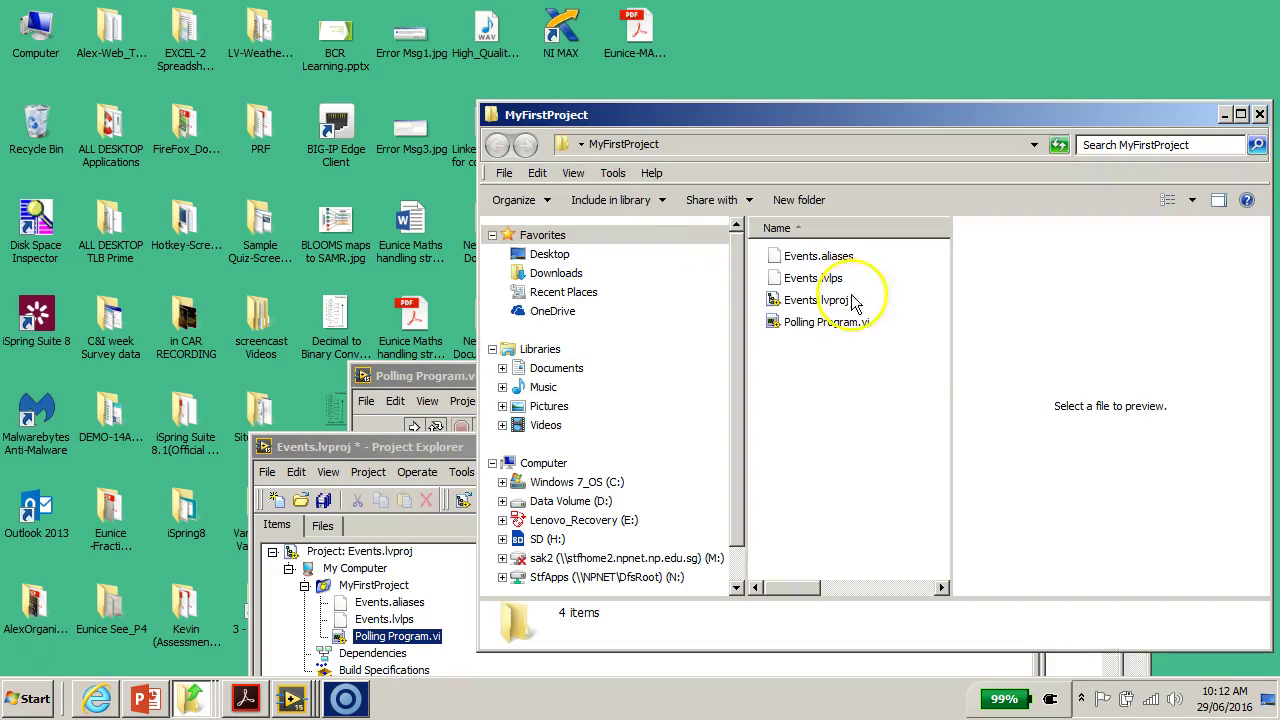
pyautogui.click(830, 334)
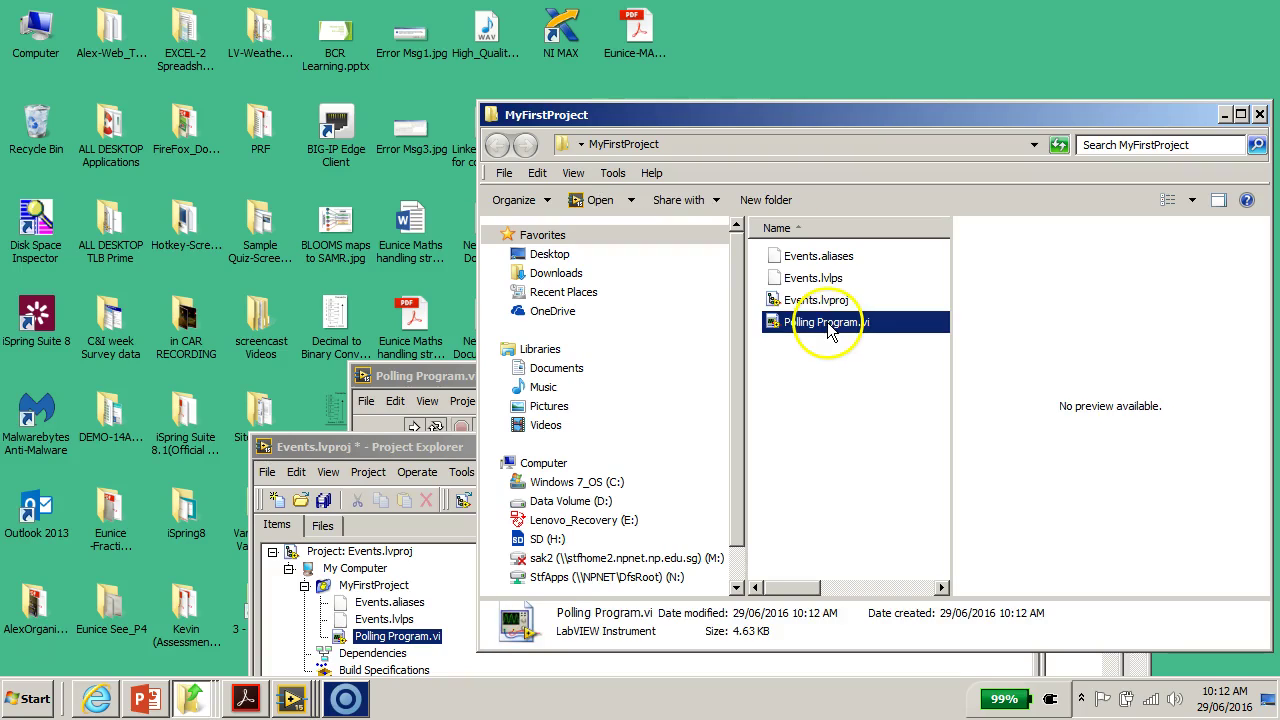
pyautogui.click(841, 352)
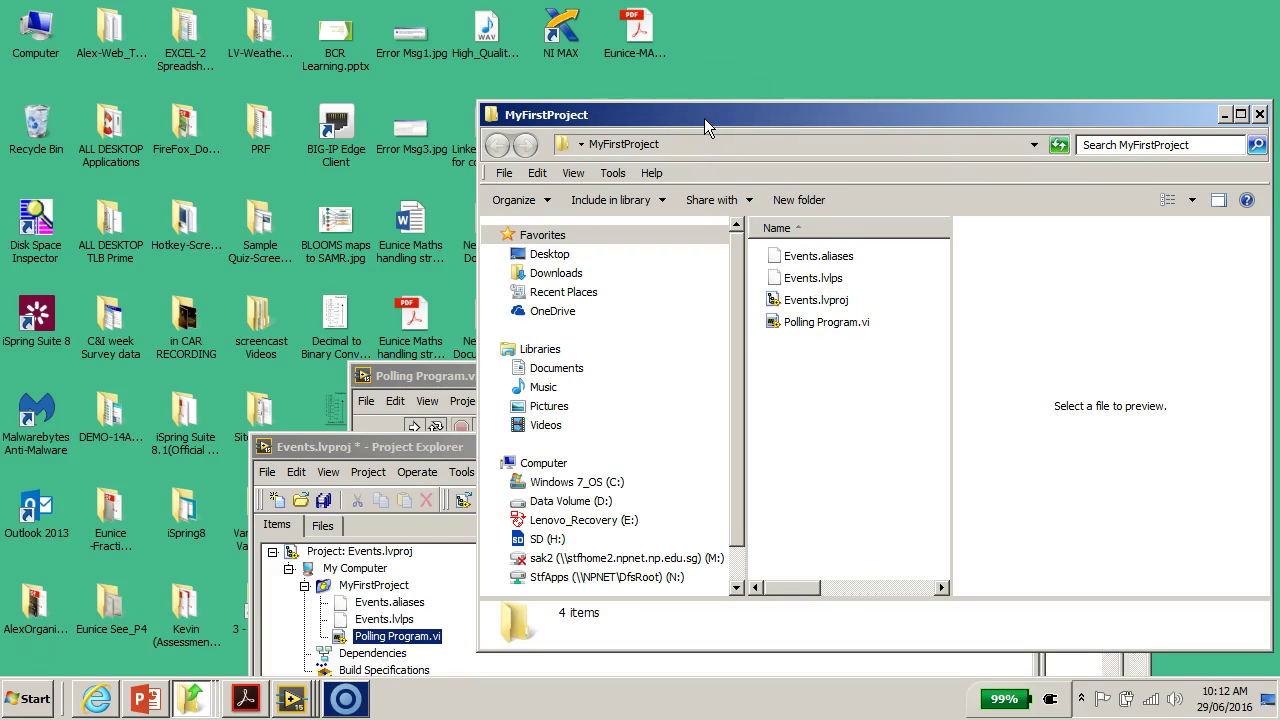
# Reposition the folder and Project Explorer windows and compare the project tree's items with the files in the MyFirstProject folder
pyautogui.moveTo(705, 119); pyautogui.dragTo(607, 140)
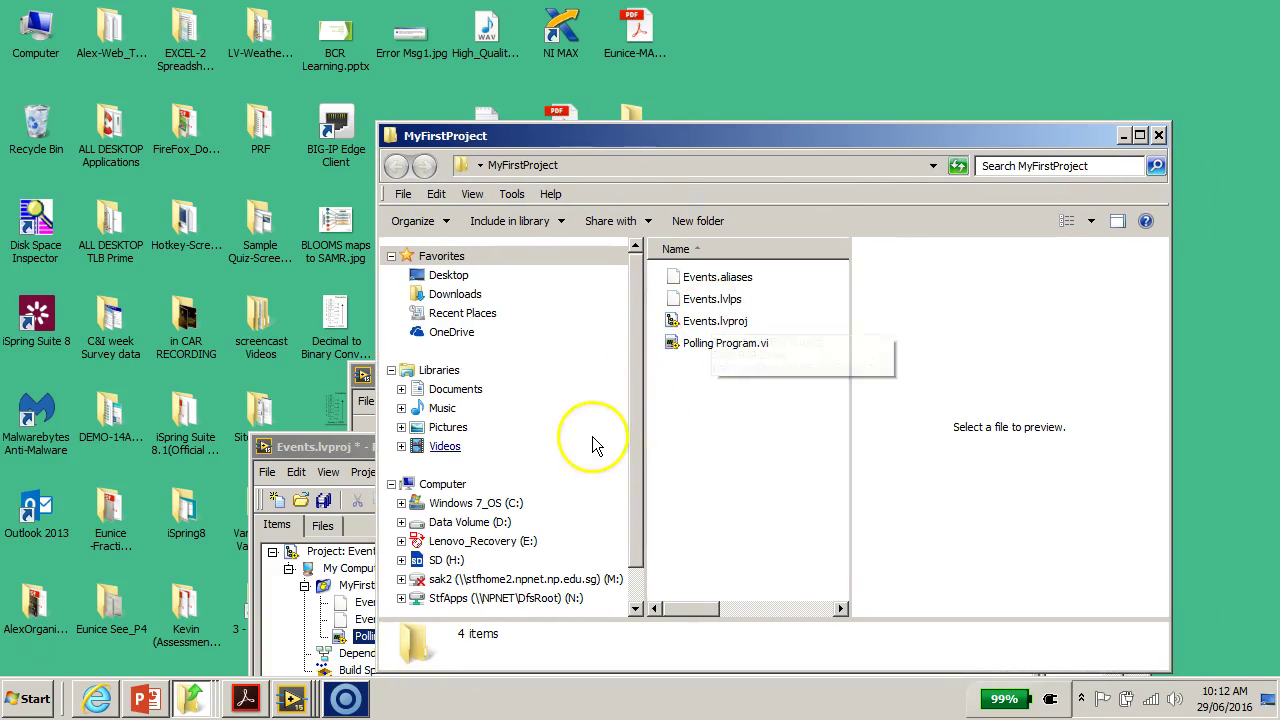
pyautogui.click(330, 447)
pyautogui.moveTo(335, 452); pyautogui.dragTo(260, 62)
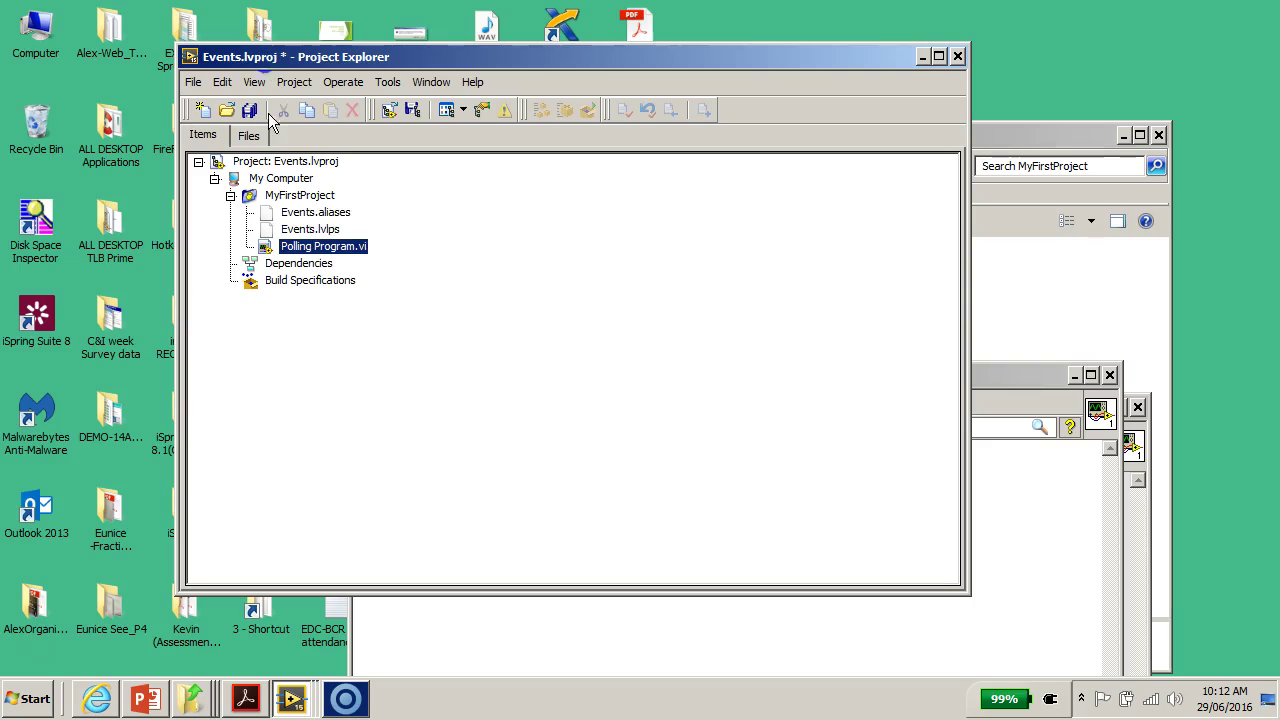
pyautogui.click(325, 280)
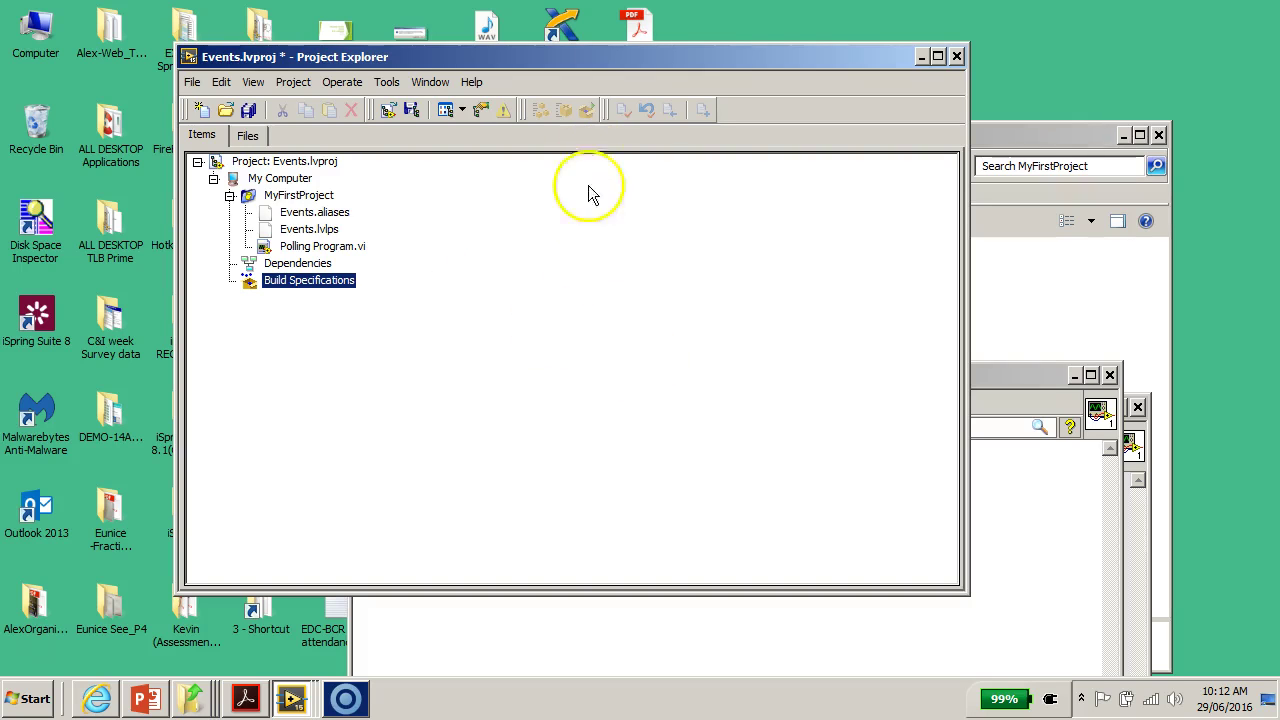
pyautogui.moveTo(857, 60); pyautogui.dragTo(614, 214)
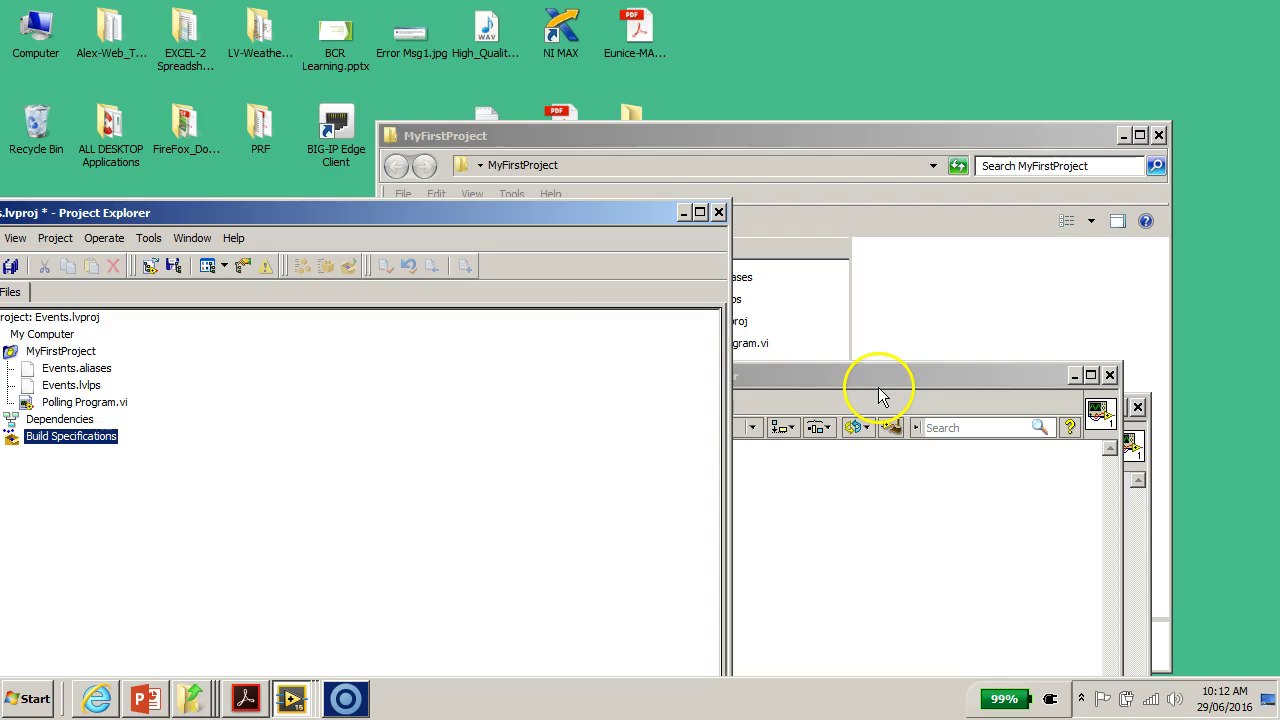
pyautogui.moveTo(587, 235); pyautogui.dragTo(750, 236)
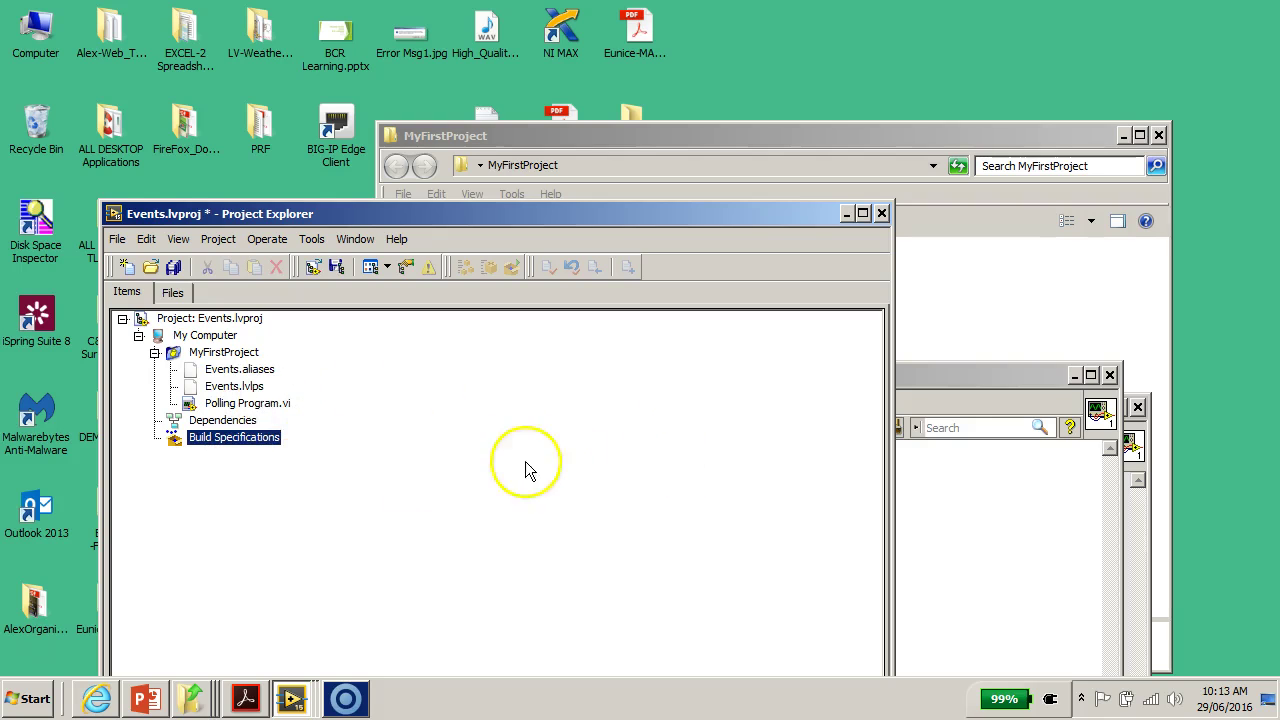
# Uncover and close the block diagram and front panel windows of Polling Program.vi
pyautogui.moveTo(778, 214); pyautogui.dragTo(509, 318)
pyautogui.moveTo(765, 380); pyautogui.dragTo(723, 194)
pyautogui.click(1097, 197)
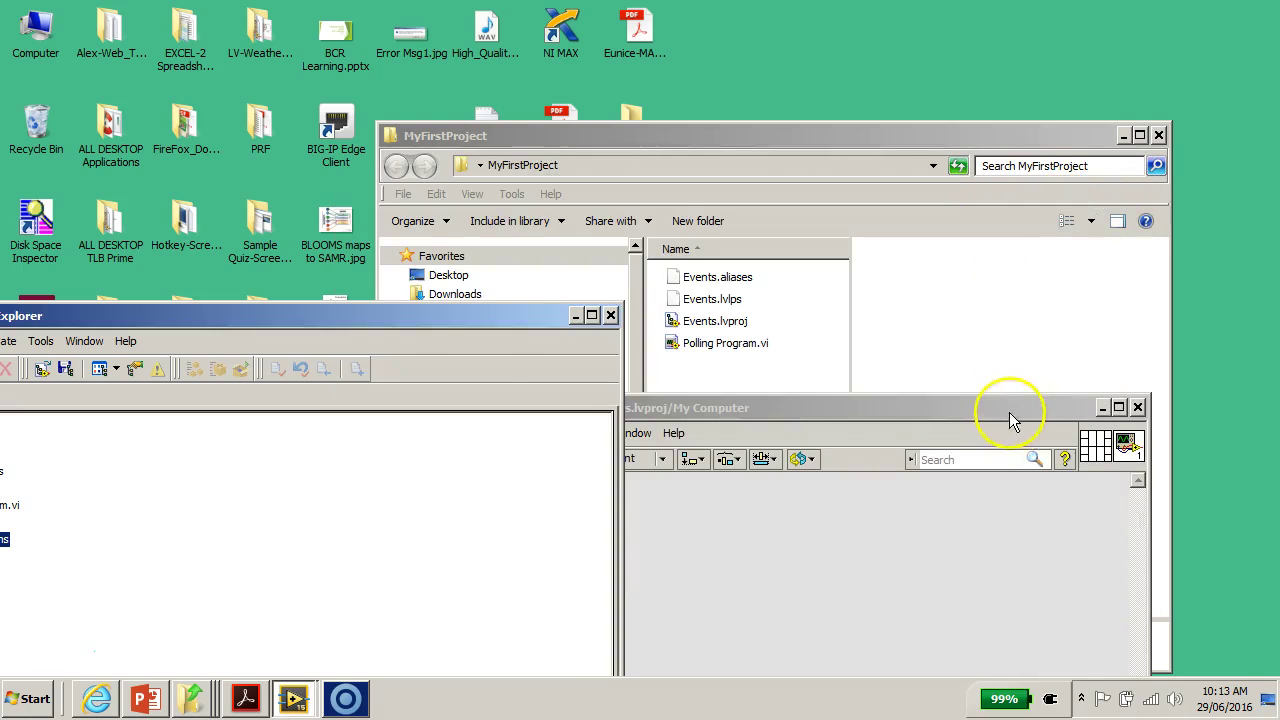
pyautogui.moveTo(1014, 409); pyautogui.dragTo(828, 211)
pyautogui.click(960, 213)
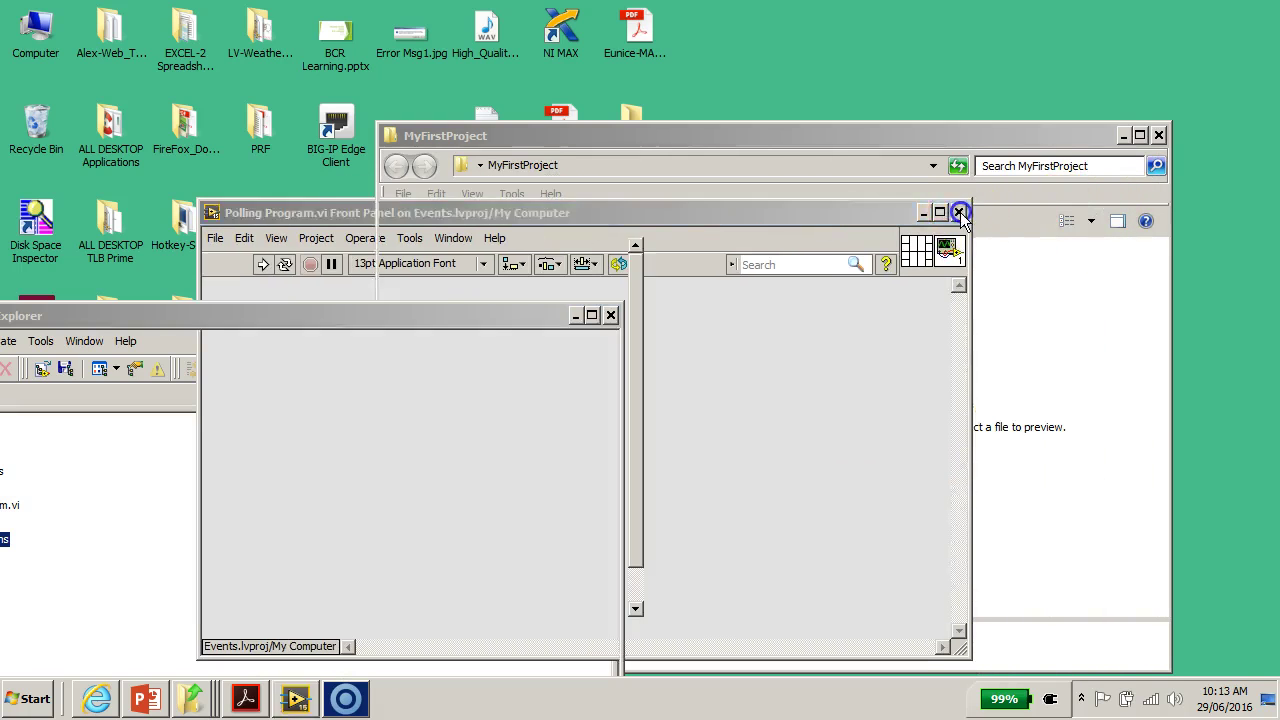
# Place the MyFirstProject folder window and the Project Explorer apart so that the desktop files and the folder's contents are both accessible
pyautogui.moveTo(729, 129); pyautogui.dragTo(844, 49)
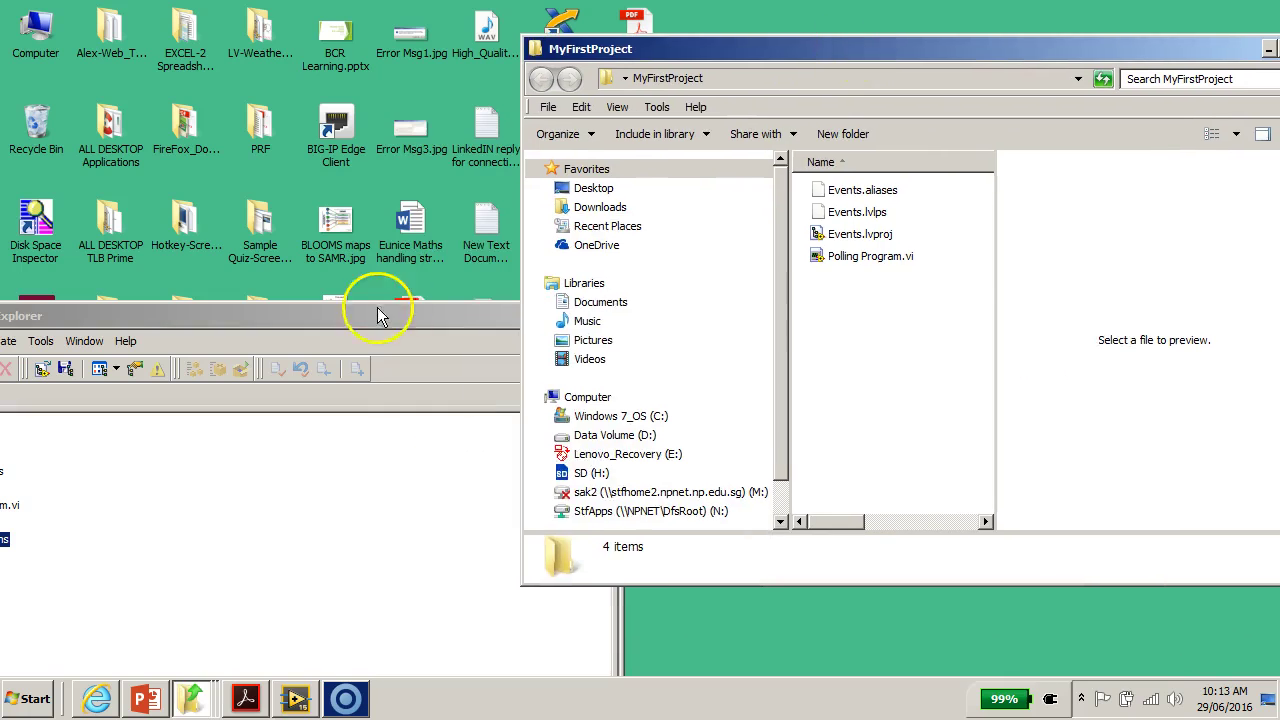
pyautogui.moveTo(380, 309); pyautogui.dragTo(238, 283)
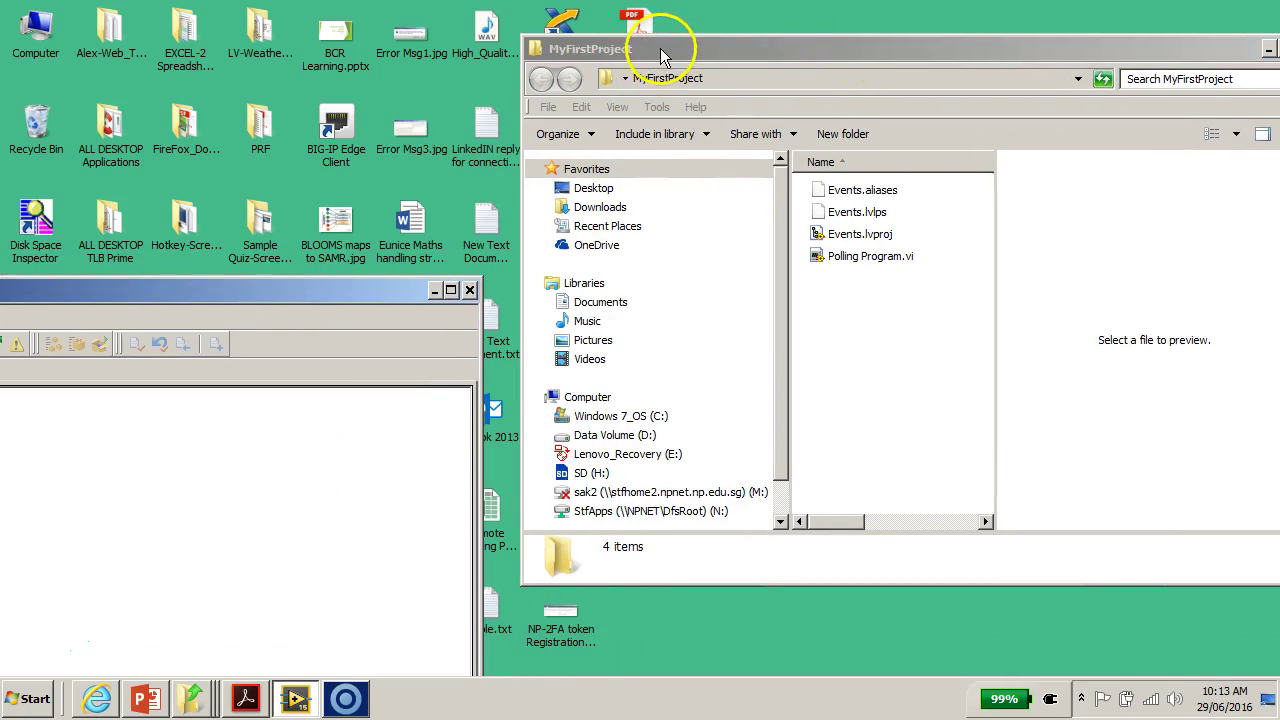
pyautogui.moveTo(662, 50); pyautogui.dragTo(652, 69)
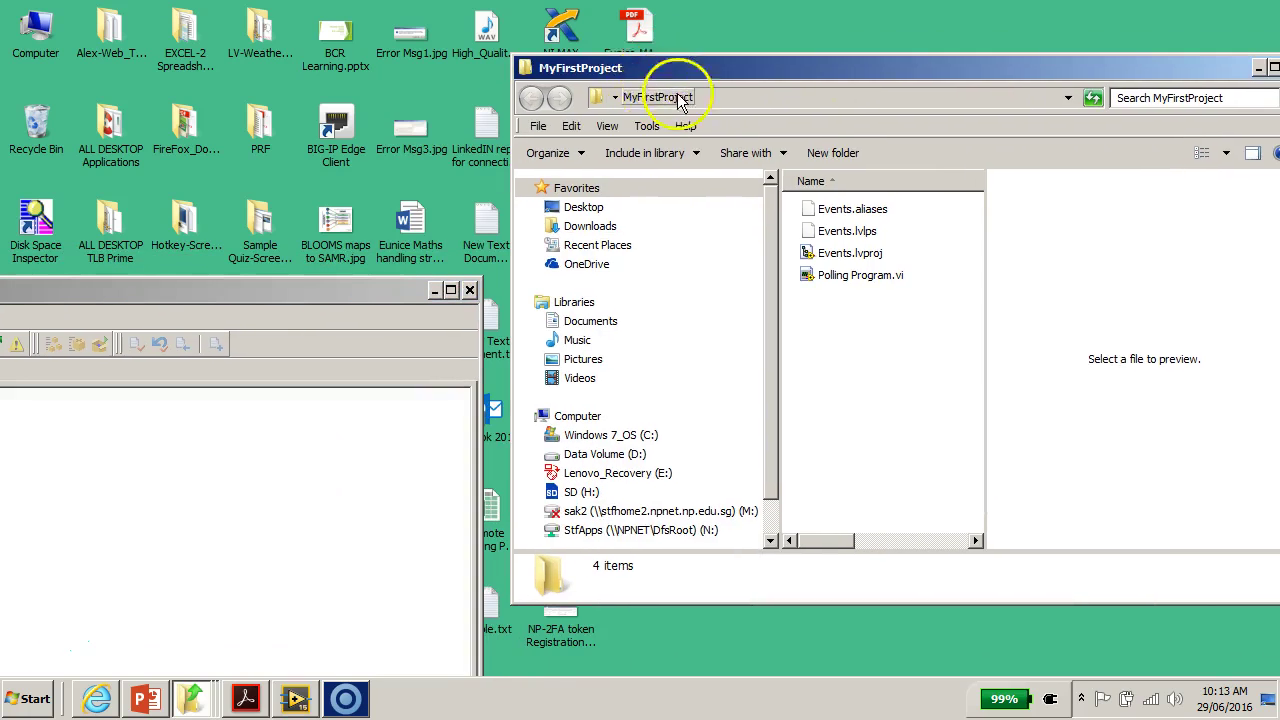
pyautogui.click(878, 366)
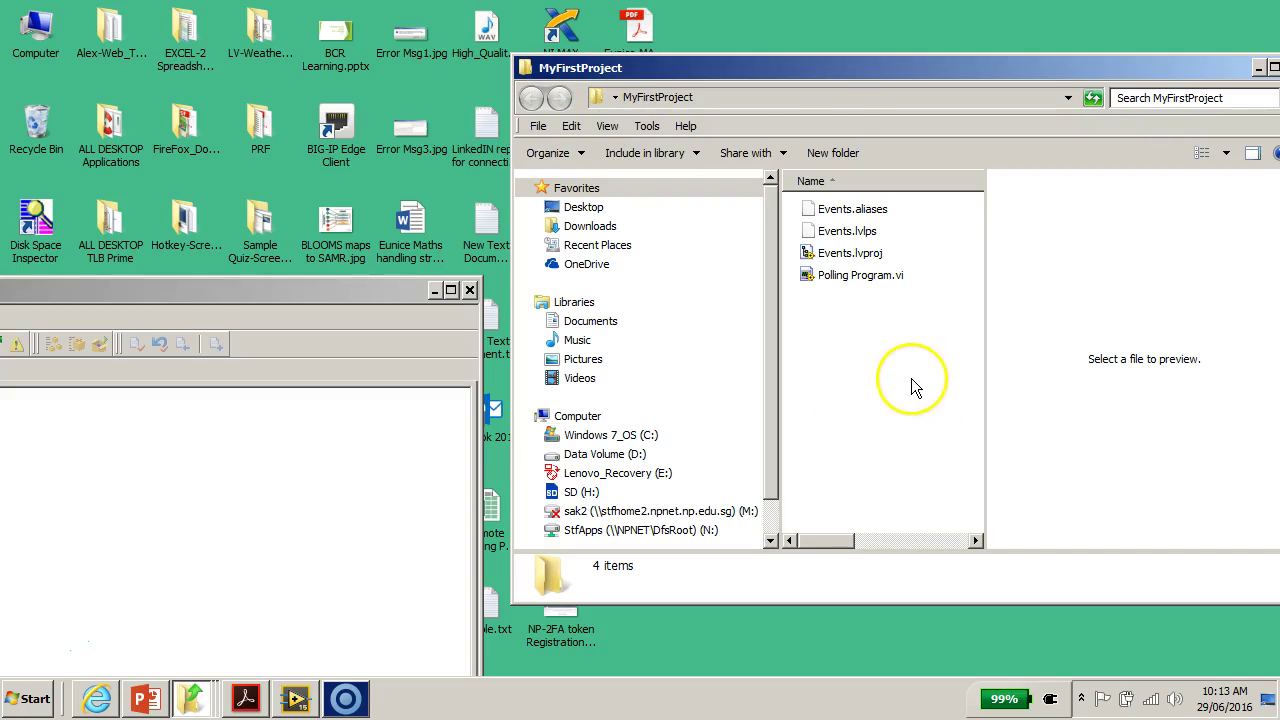
# Move Error Msg1.jpg from the desktop into the MyFirstProject folder
pyautogui.click(411, 42)
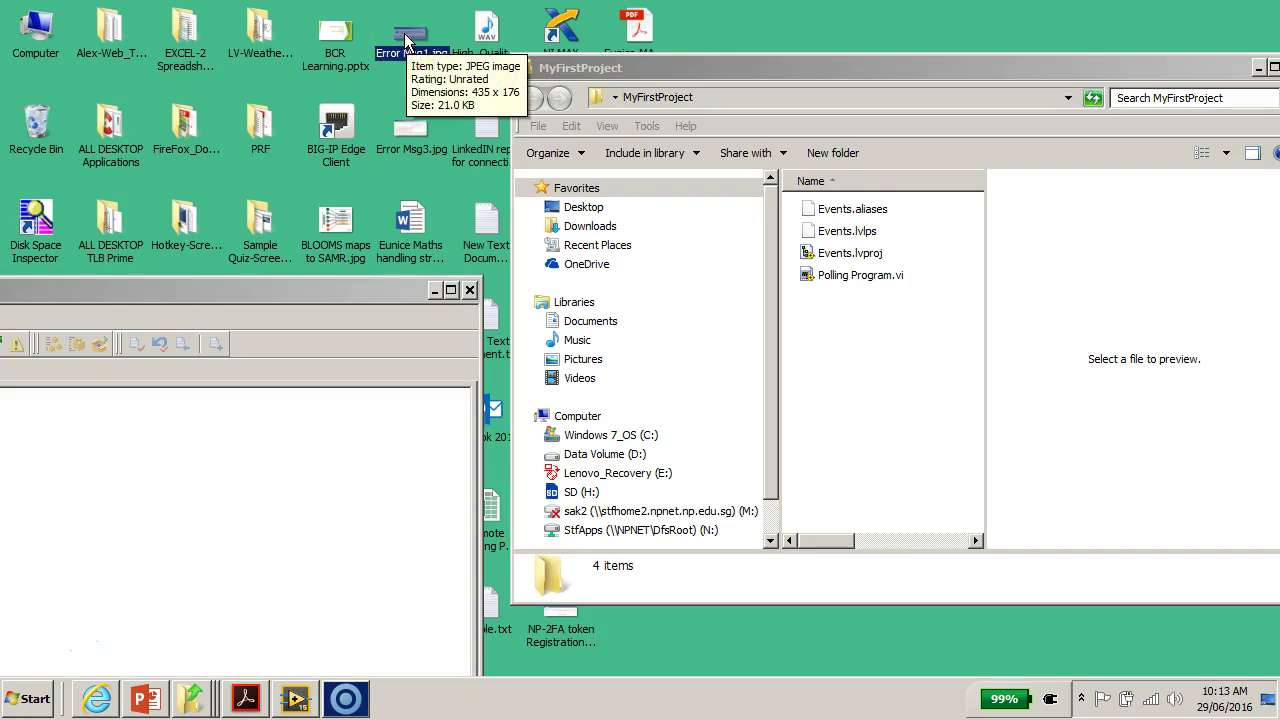
pyautogui.moveTo(405, 40); pyautogui.dragTo(883, 342)
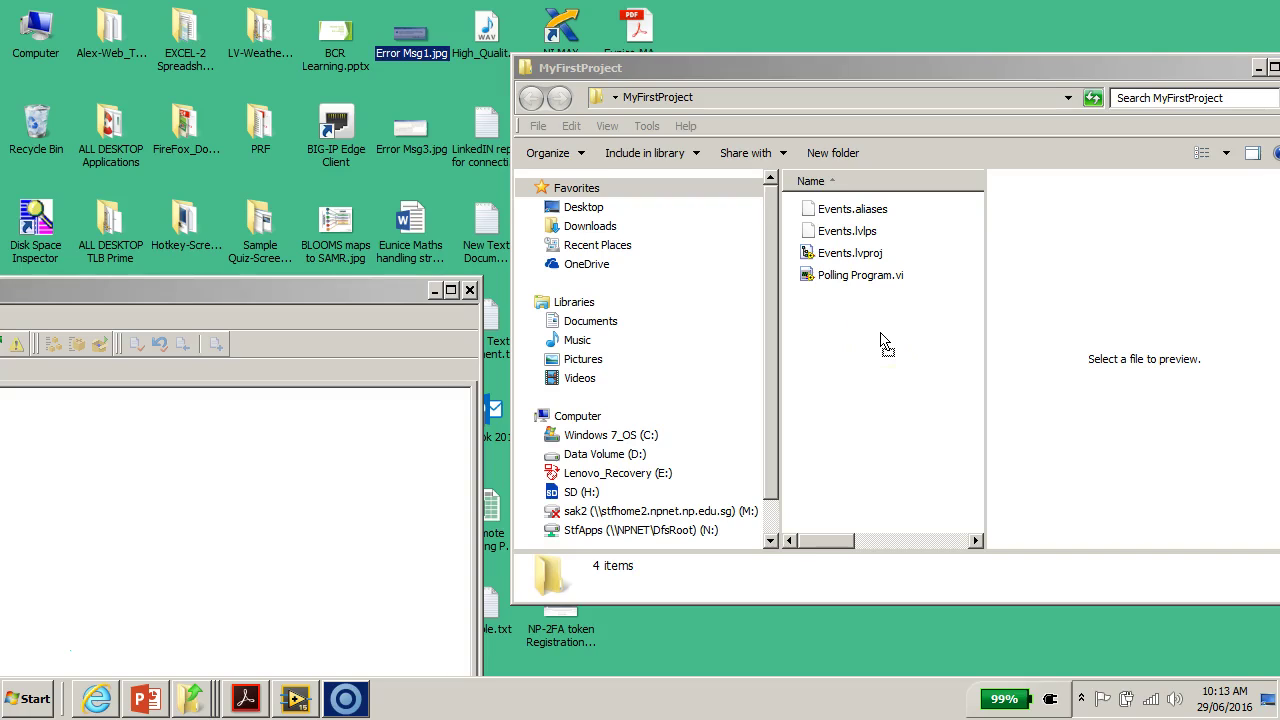
pyautogui.moveTo(883, 342); pyautogui.dragTo(892, 325)
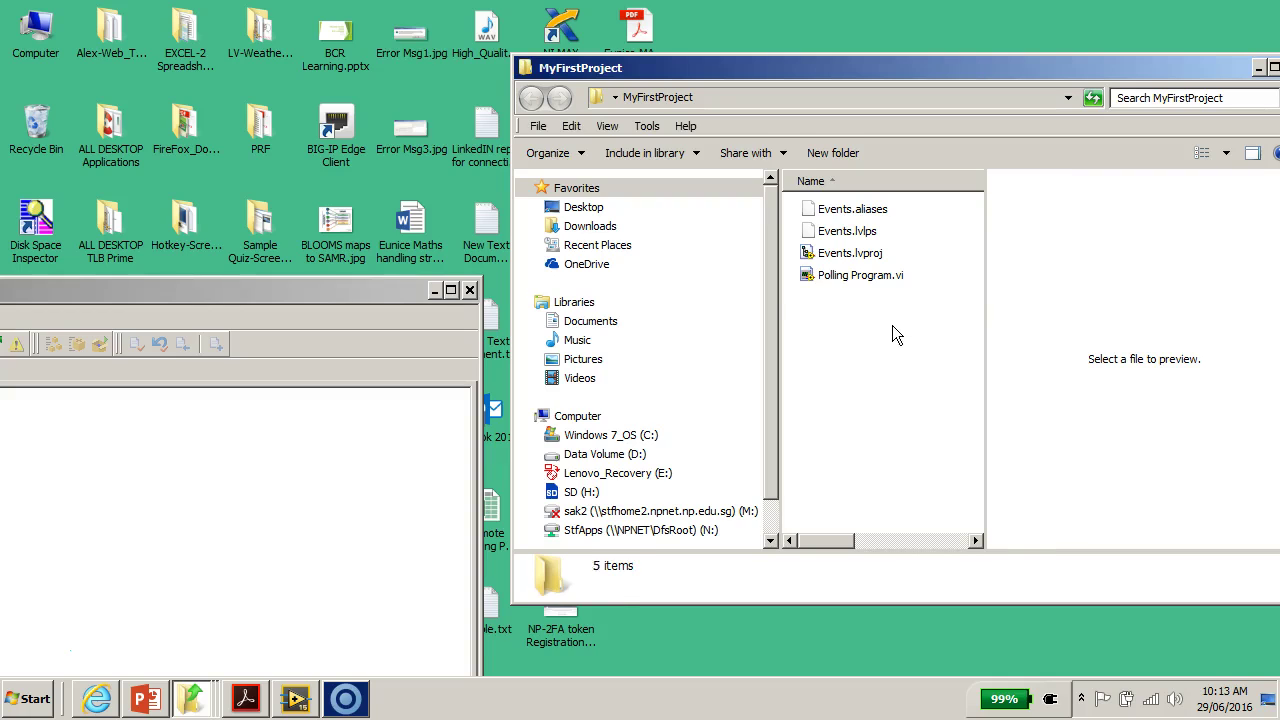
pyautogui.click(887, 337)
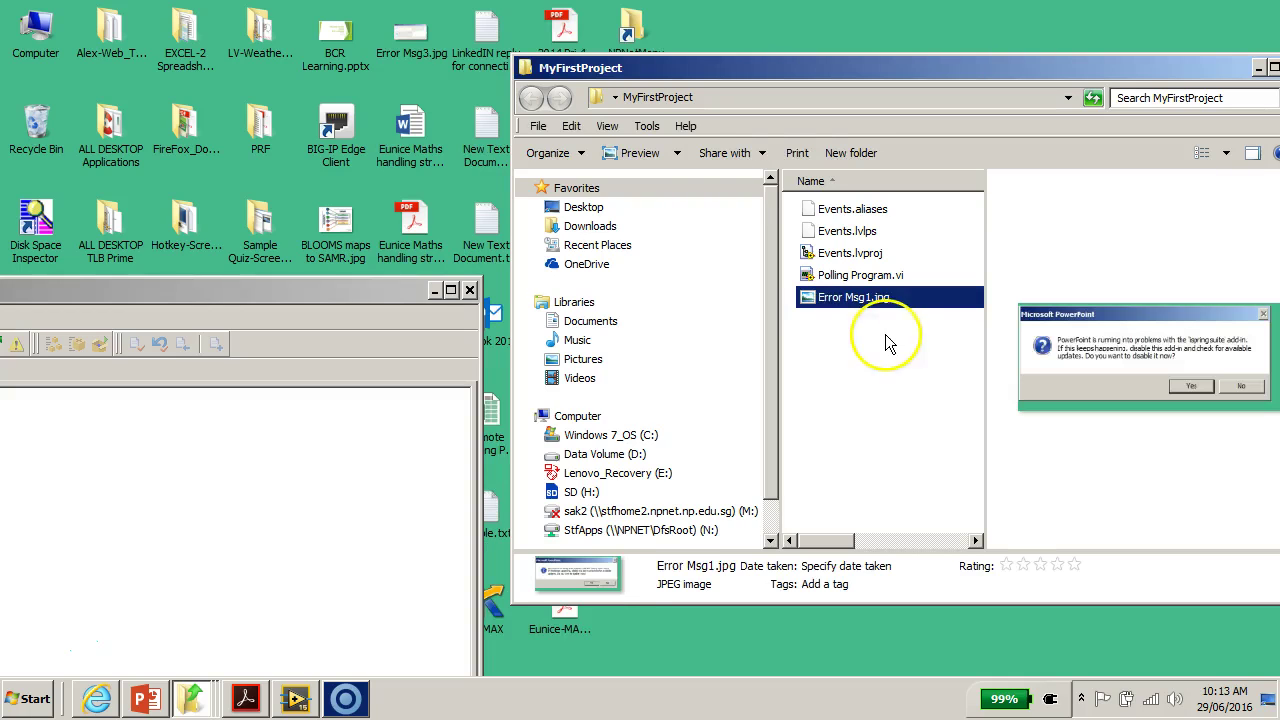
# Select Error Msg1.jpg in the folder and bring the Project Explorer into view to check the tree for the image
pyautogui.click(825, 304)
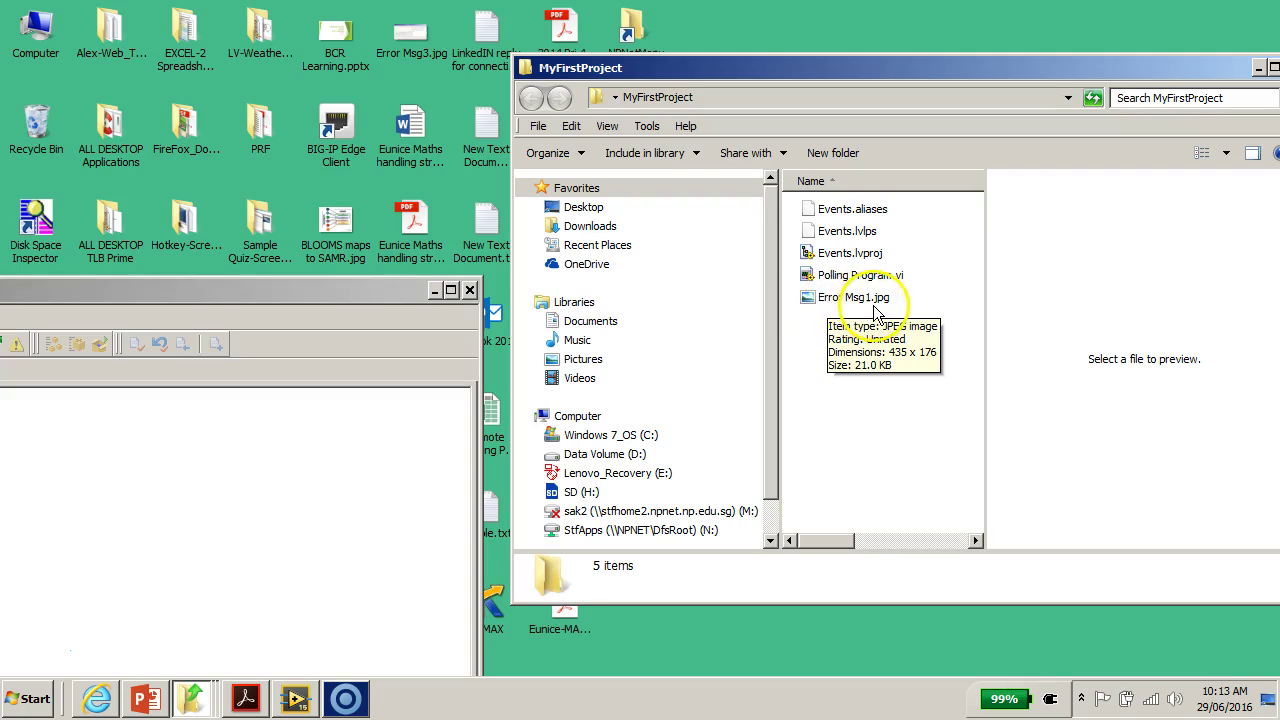
pyautogui.click(874, 306)
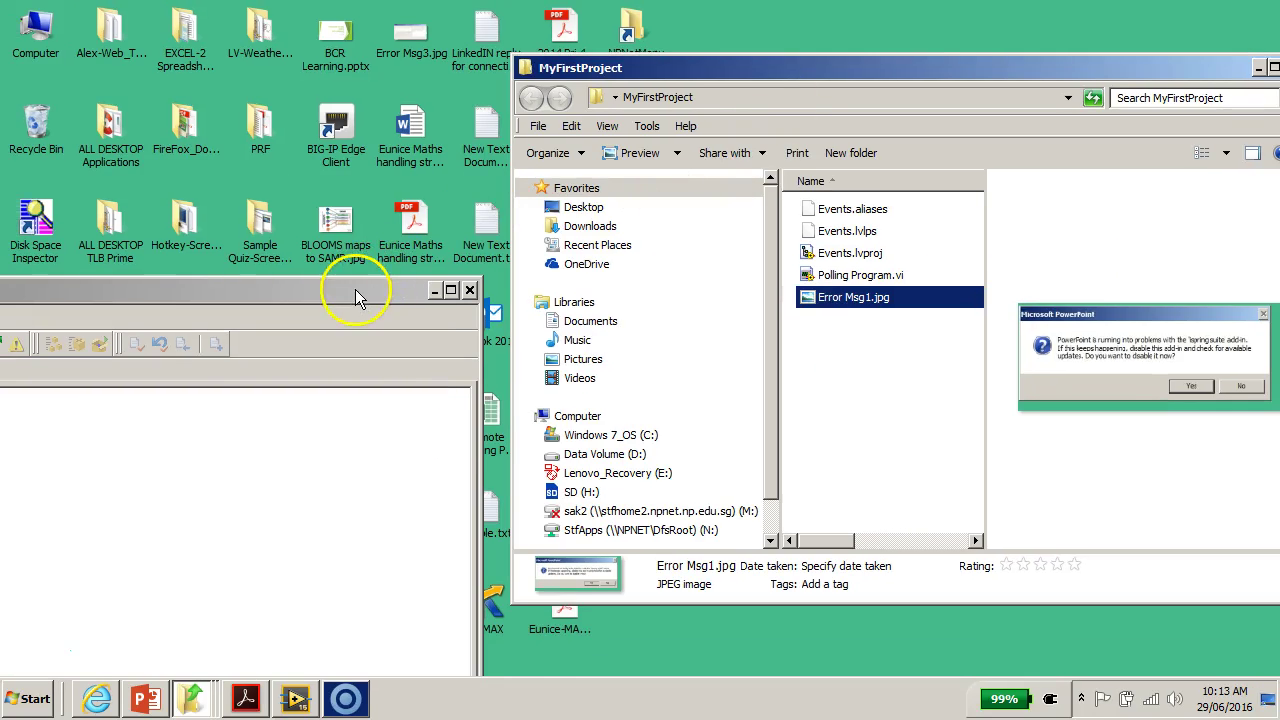
pyautogui.moveTo(358, 296); pyautogui.dragTo(734, 92)
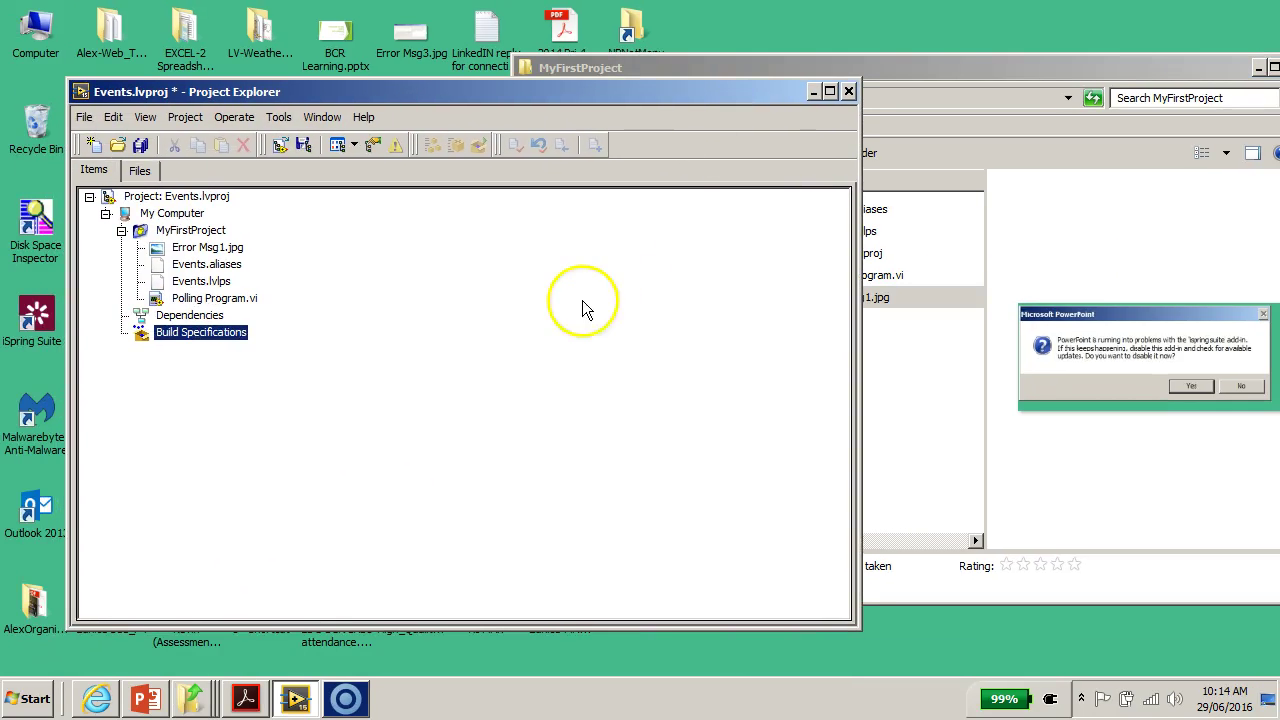
# Select Error Msg1.jpg in the project tree, then narrow the Project Explorer and arrange it side by side with the MyFirstProject folder window
pyautogui.click(560, 312)
pyautogui.click(214, 251)
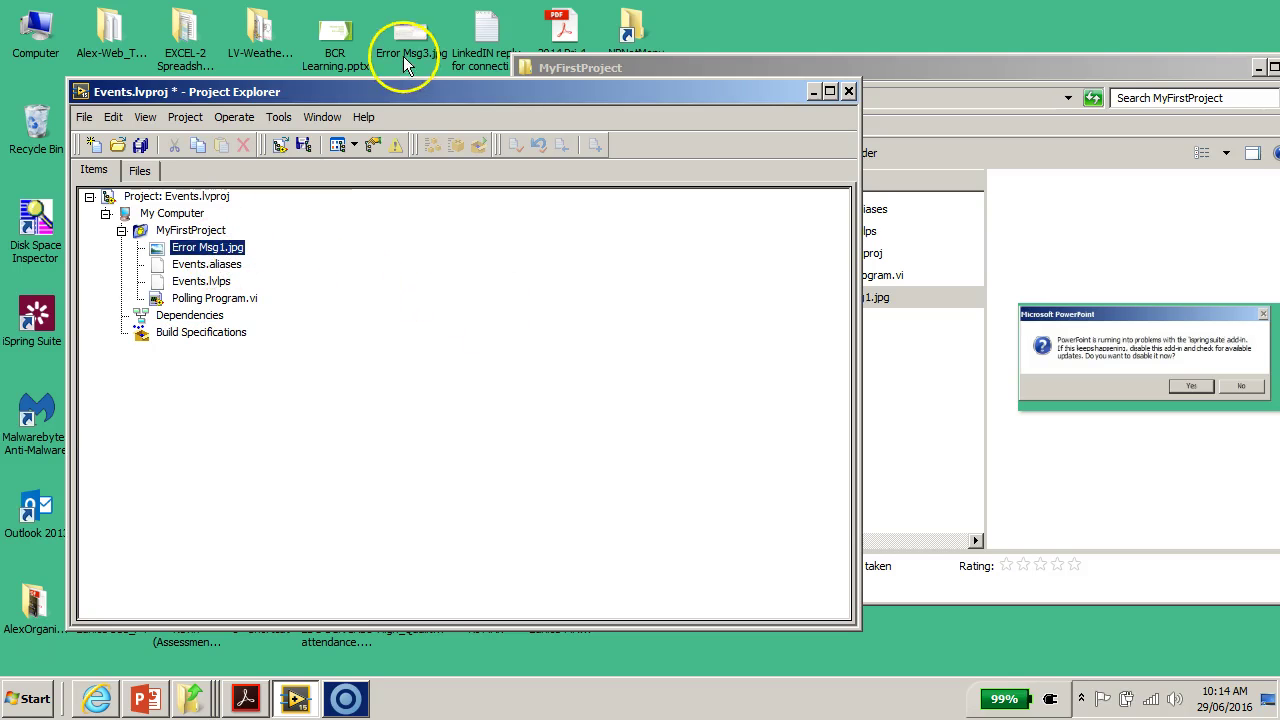
pyautogui.moveTo(686, 89); pyautogui.dragTo(577, 92)
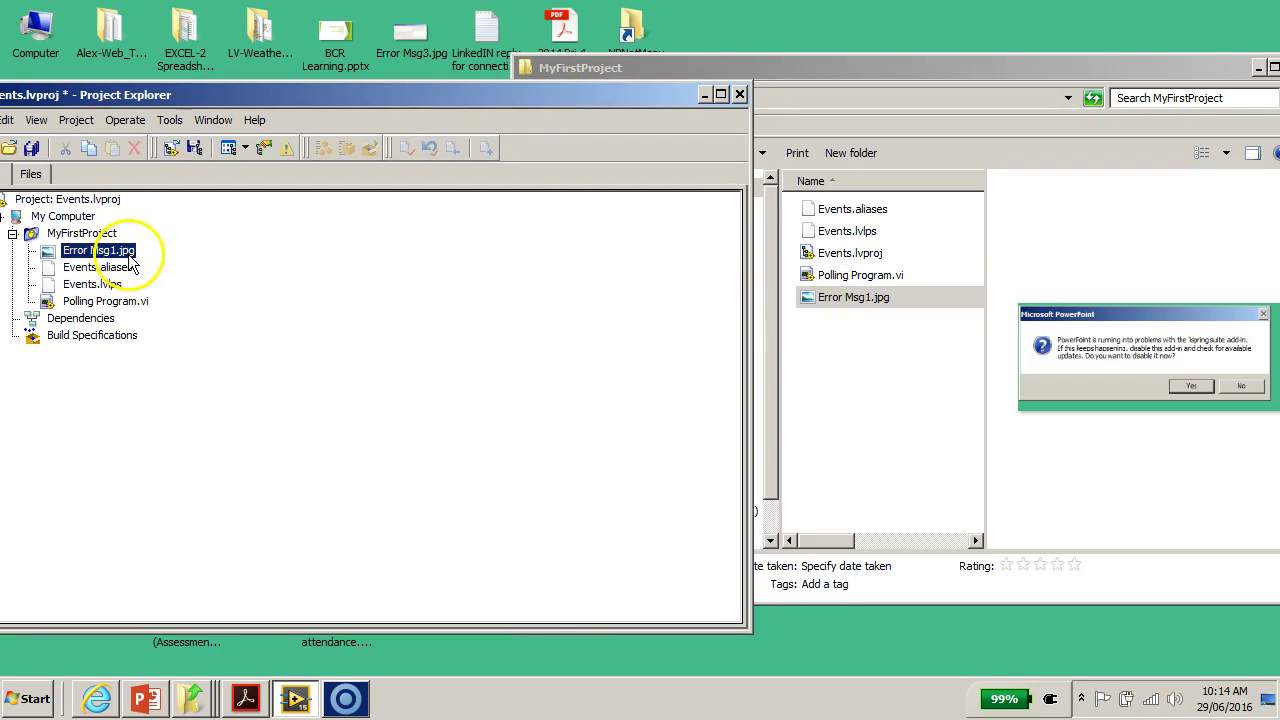
pyautogui.moveTo(138, 96); pyautogui.dragTo(185, 93)
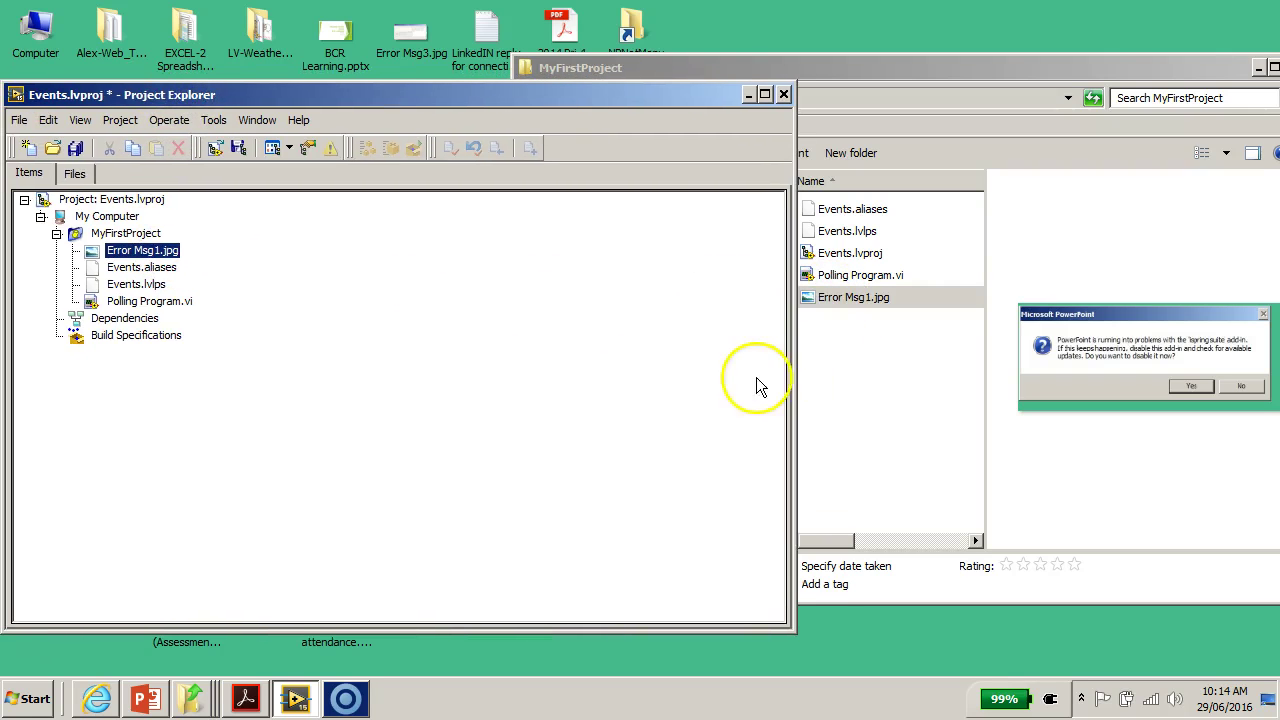
pyautogui.moveTo(795, 367); pyautogui.dragTo(549, 371)
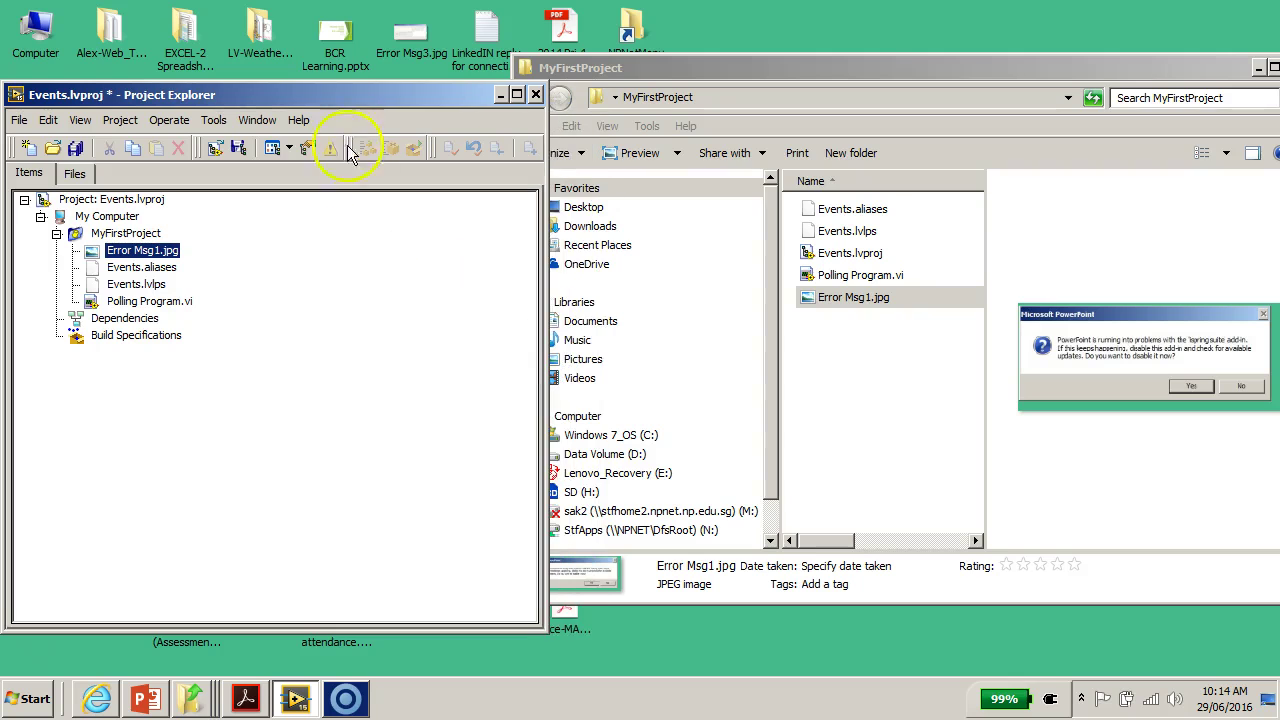
pyautogui.moveTo(340, 99)
pyautogui.mouseDown()
pyautogui.moveTo(350, 92)
pyautogui.moveTo(339, 81)
pyautogui.mouseUp()
pyautogui.moveTo(632, 68); pyautogui.dragTo(664, 78)
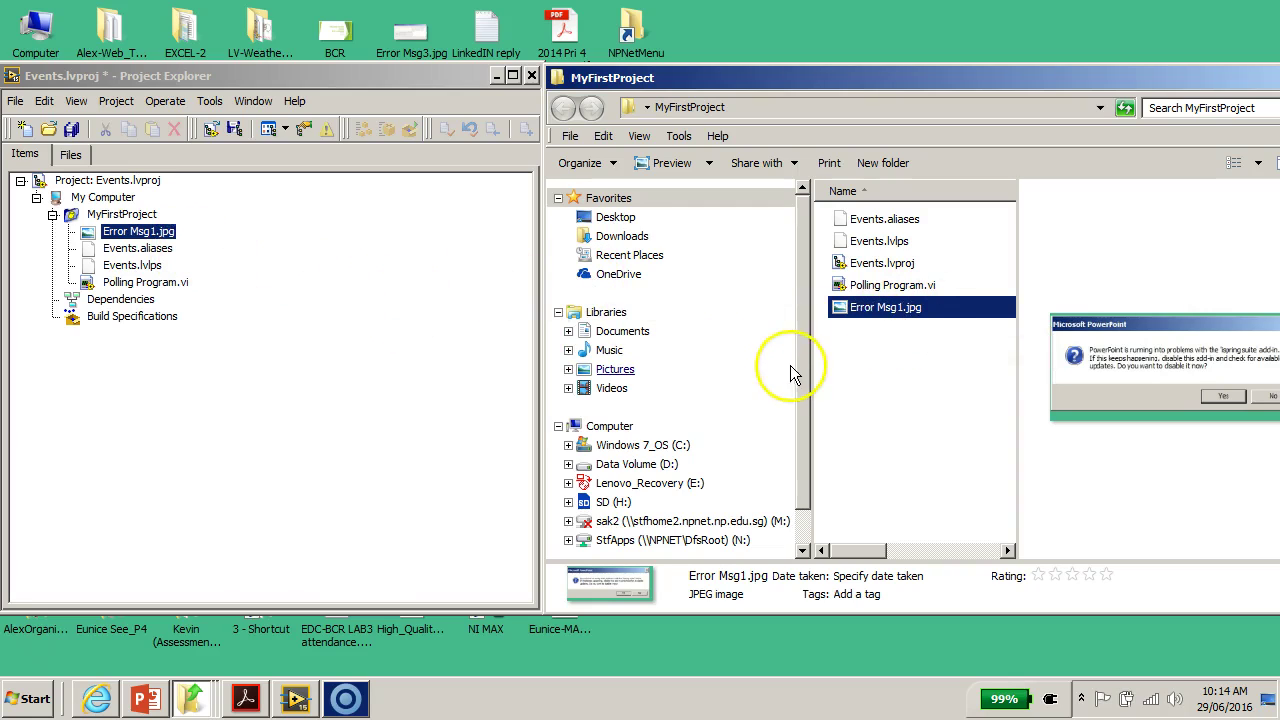
pyautogui.click(870, 358)
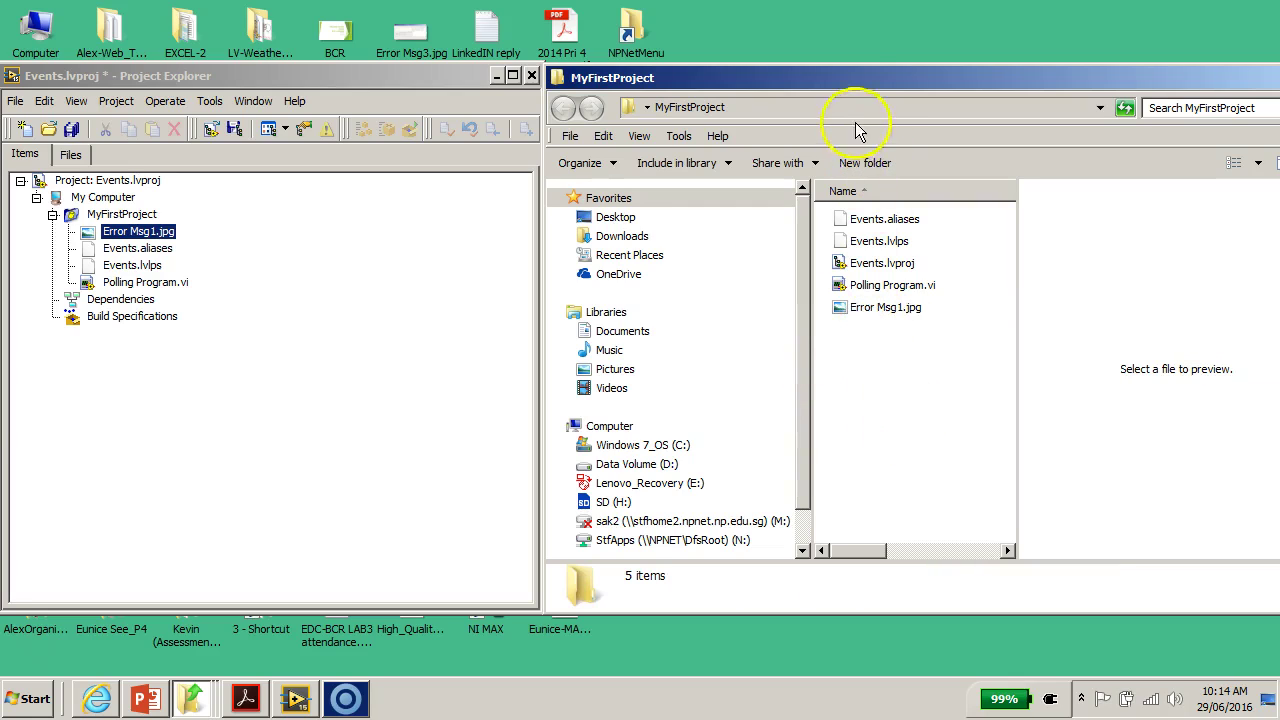
pyautogui.moveTo(866, 82)
pyautogui.mouseDown()
pyautogui.moveTo(879, 75)
pyautogui.moveTo(866, 82)
pyautogui.mouseUp()
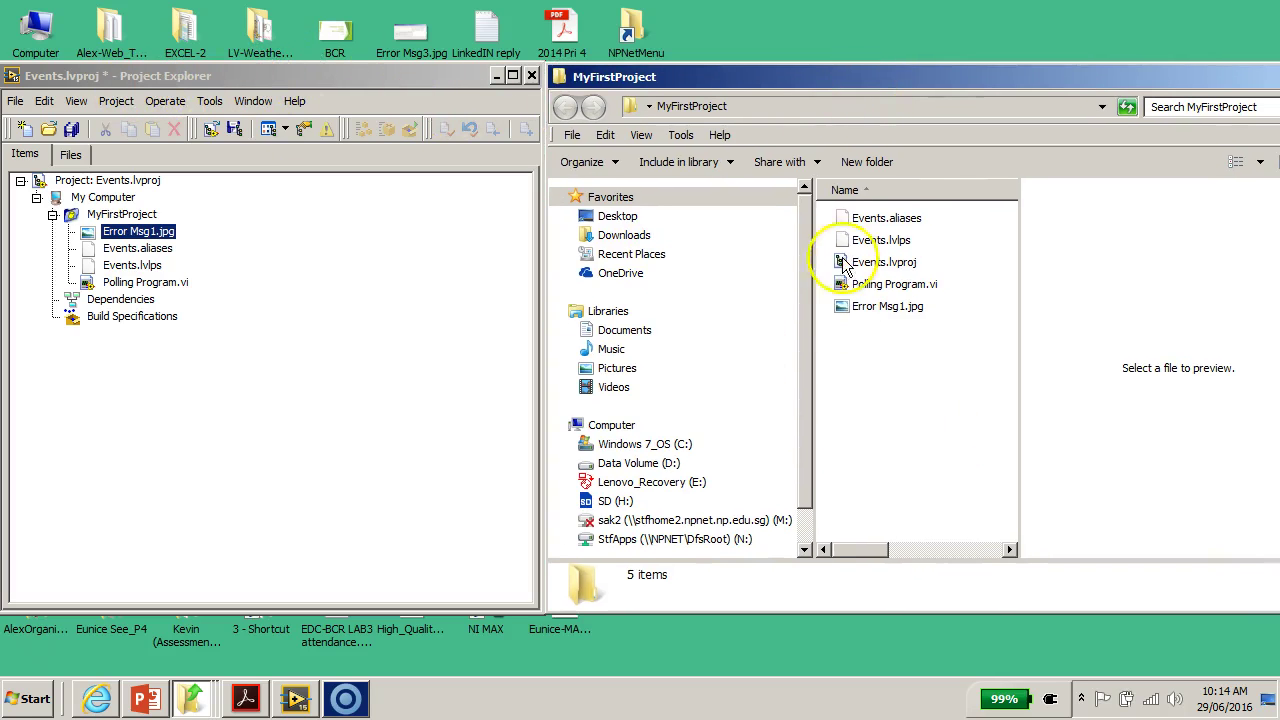
# Create a subfolder named Documentation inside the MyFirstProject folder and select its entry in the project tree
pyautogui.click(878, 163)
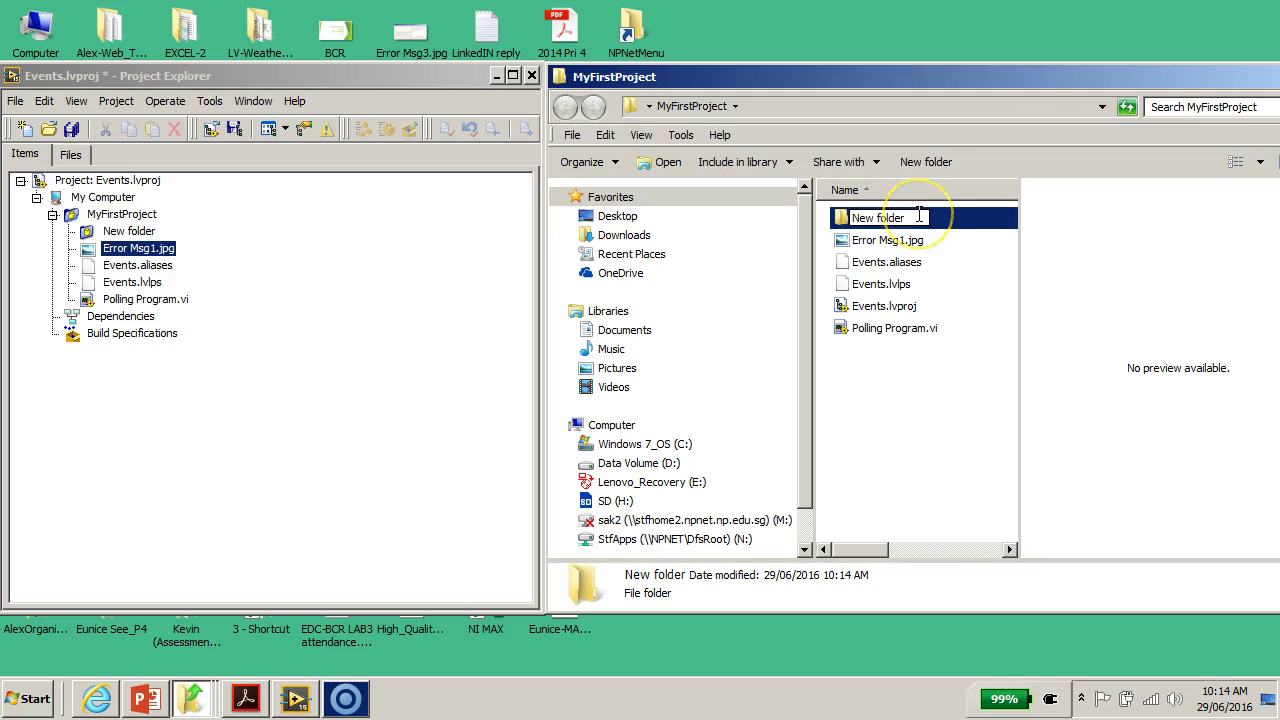
pyautogui.write('Dig')
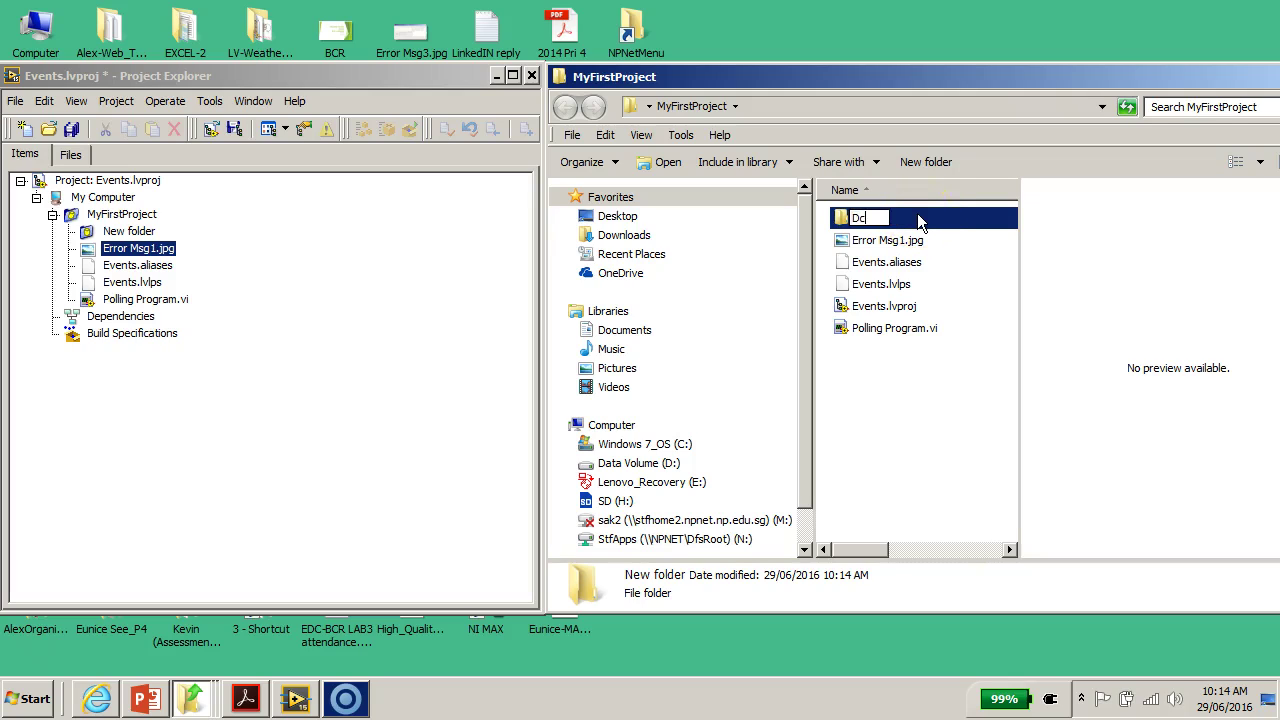
pyautogui.press('BackSpace')
pyautogui.press('BackSpace')
pyautogui.write('oc')
pyautogui.press('BackSpace')
pyautogui.write('cumenta')
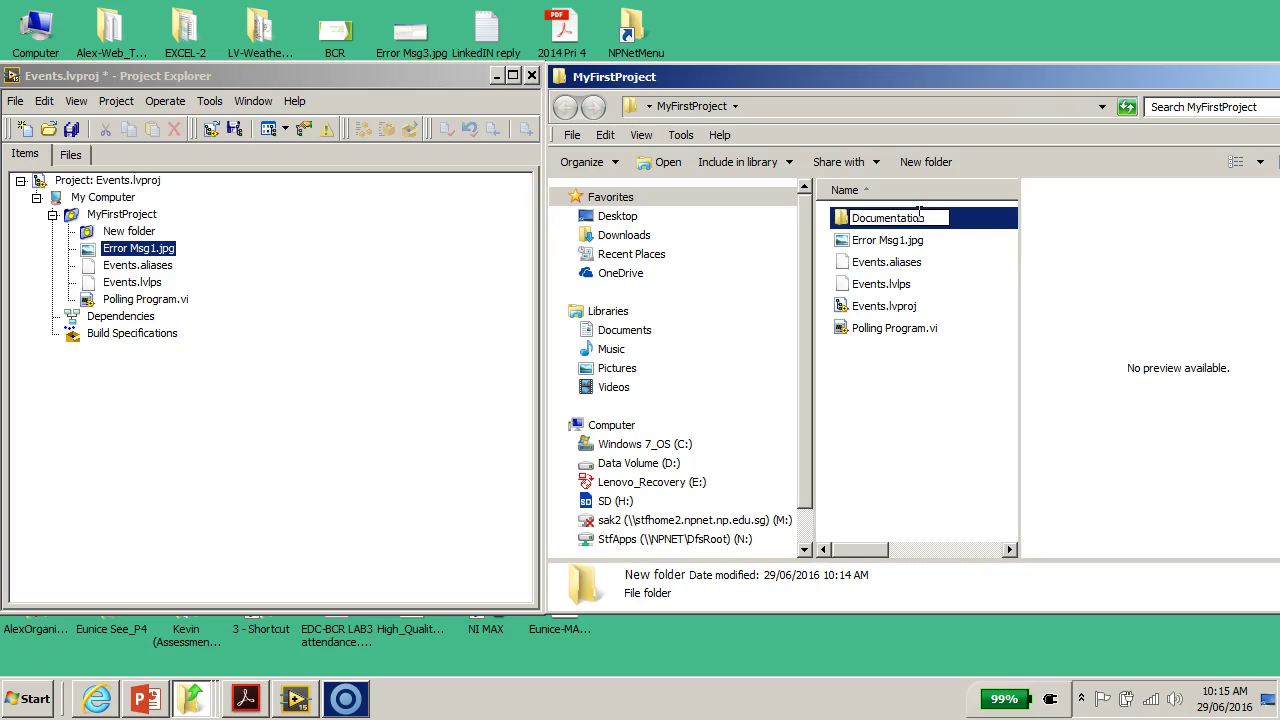
pyautogui.write('tion')
pyautogui.click(905, 240)
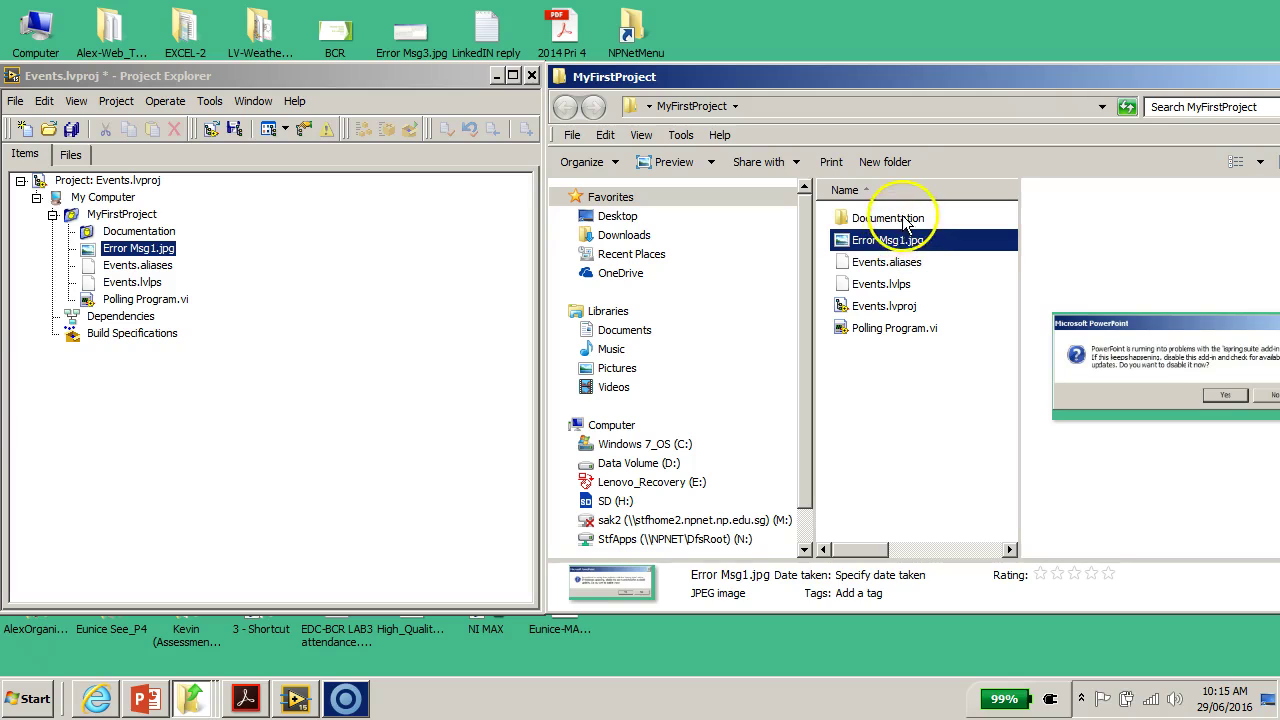
pyautogui.click(905, 222)
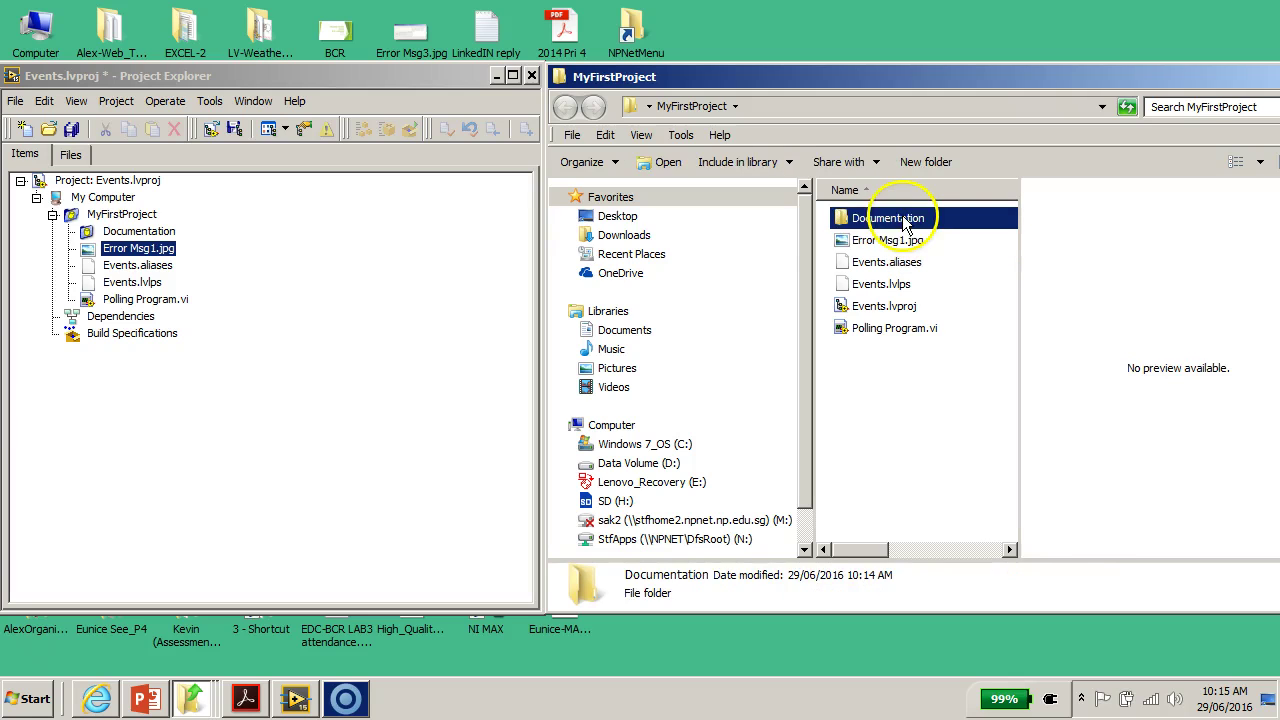
pyautogui.click(133, 232)
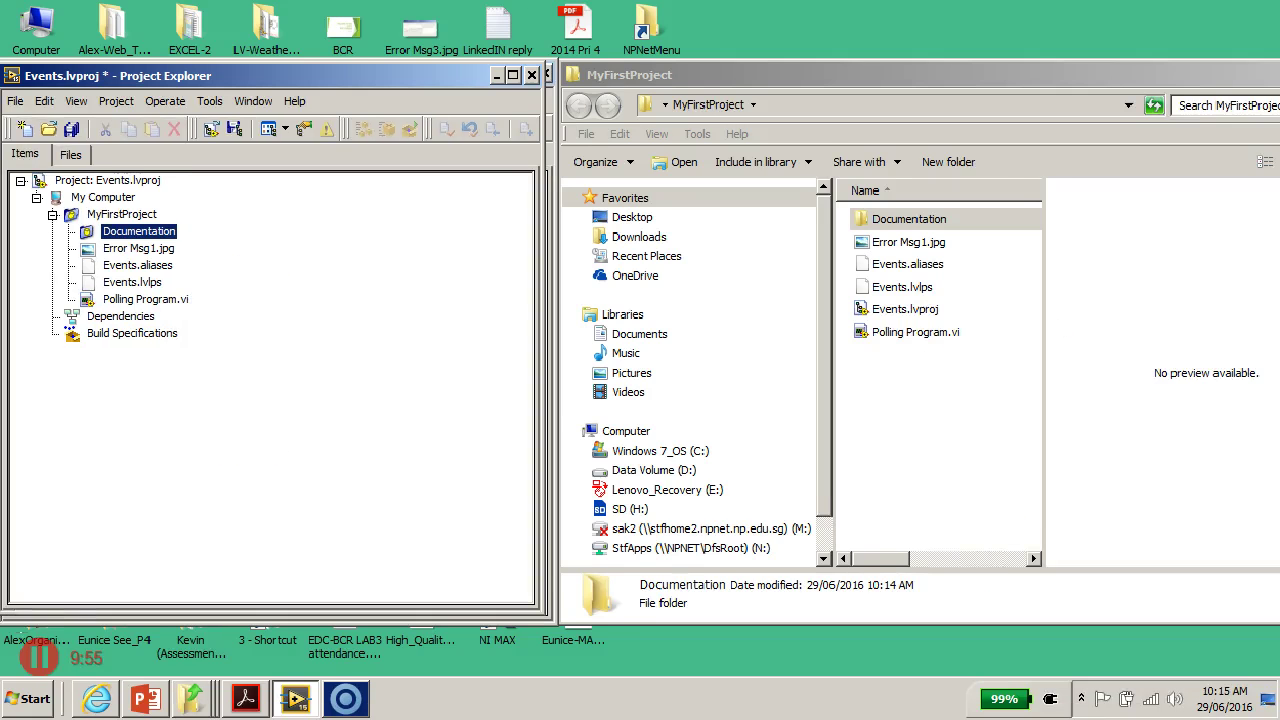
# Delete the Documentation subfolder from the MyFirstProject folder on disk
pyautogui.click(944, 393)
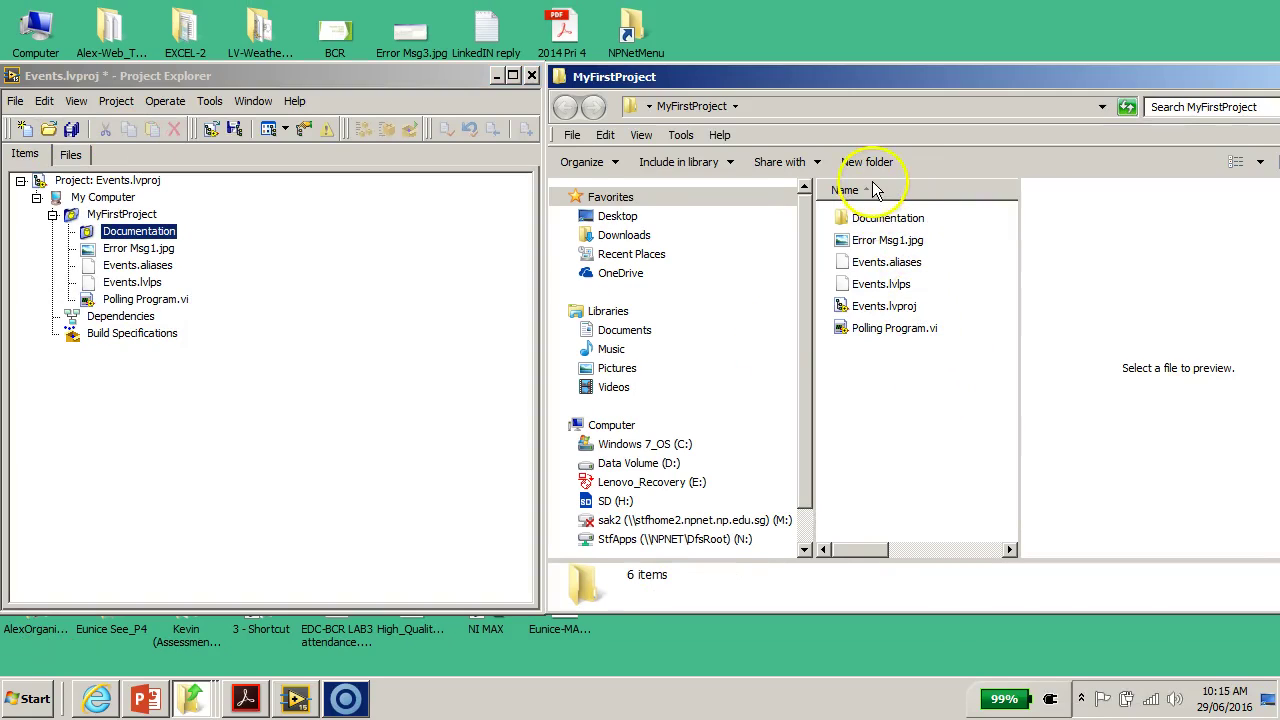
pyautogui.click(895, 229)
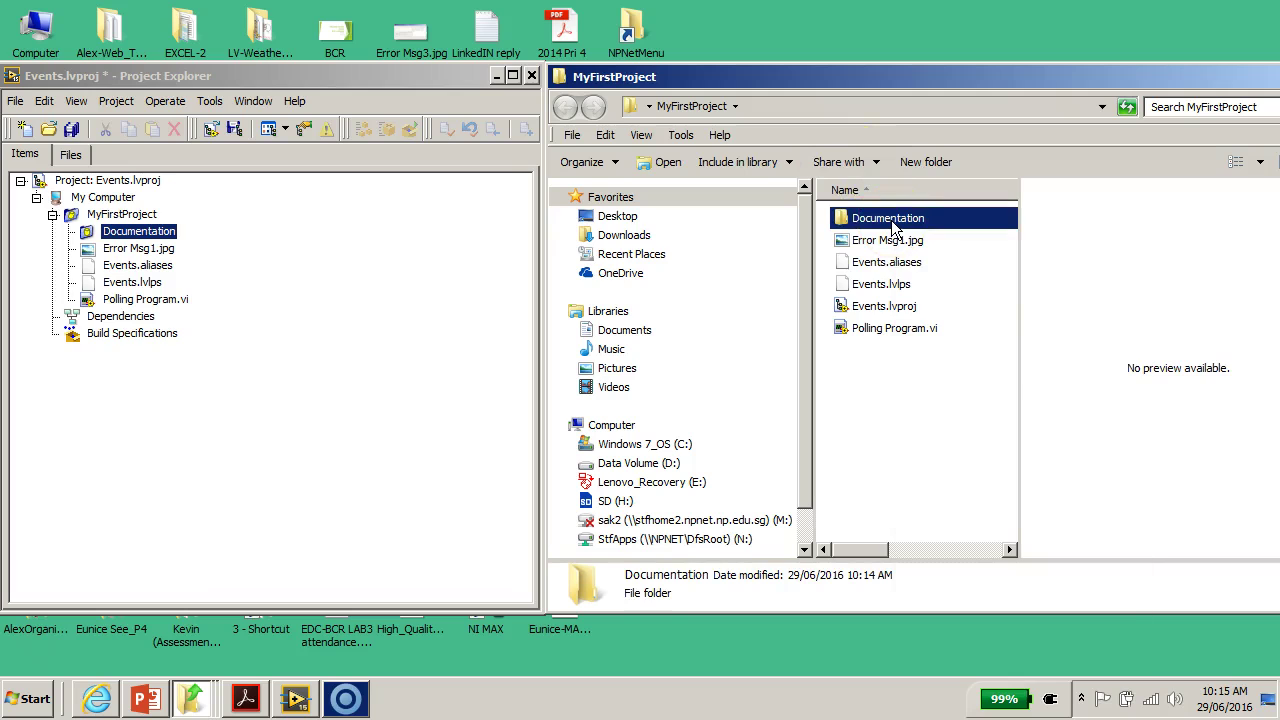
pyautogui.rightClick(895, 228)
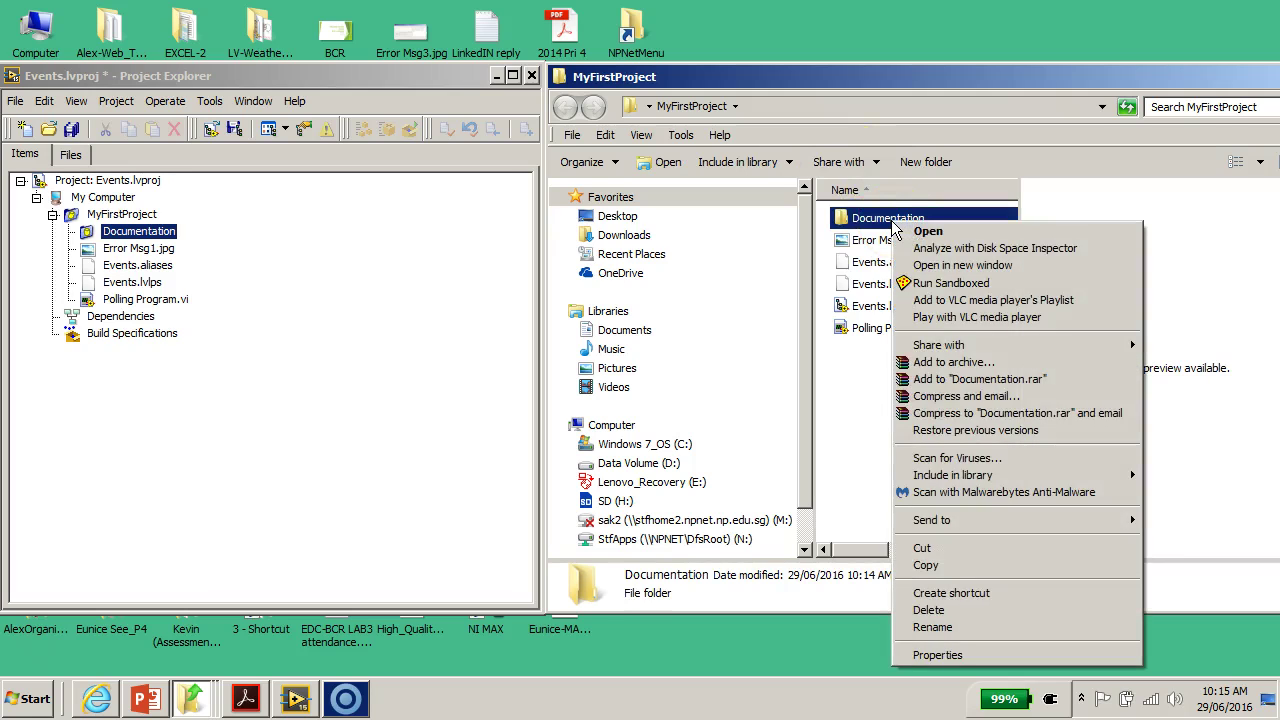
pyautogui.click(947, 614)
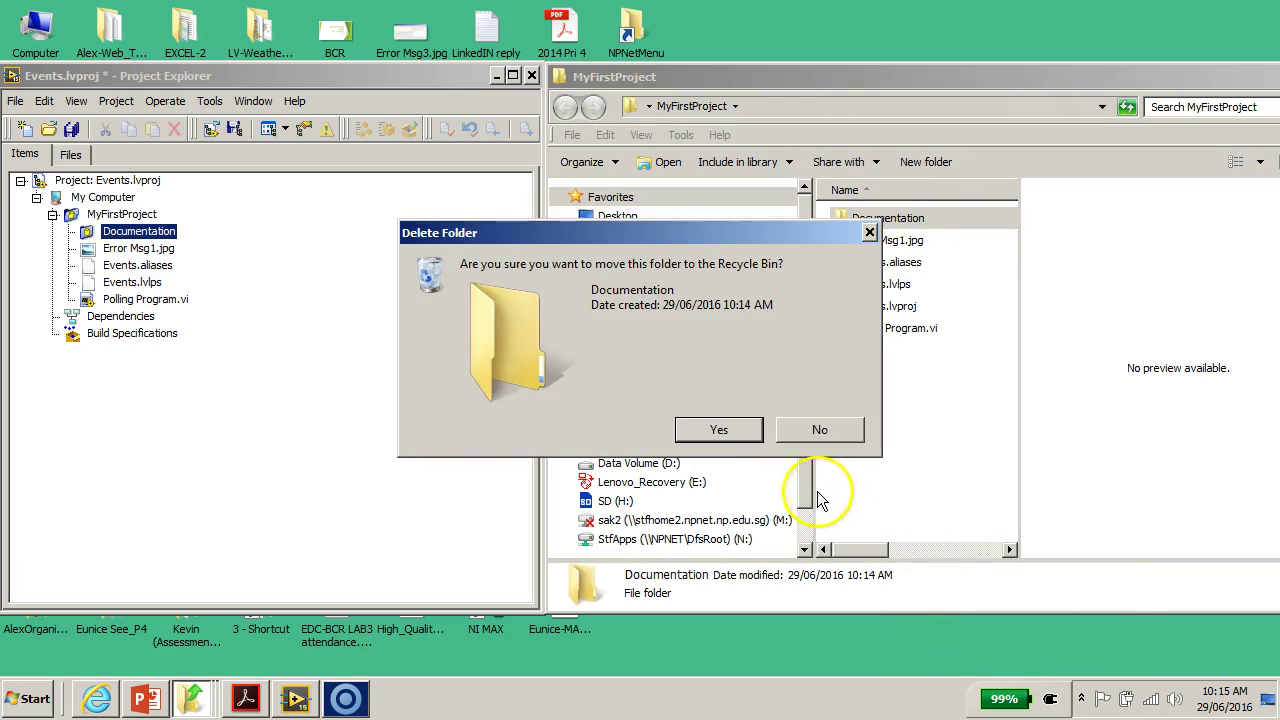
pyautogui.click(728, 430)
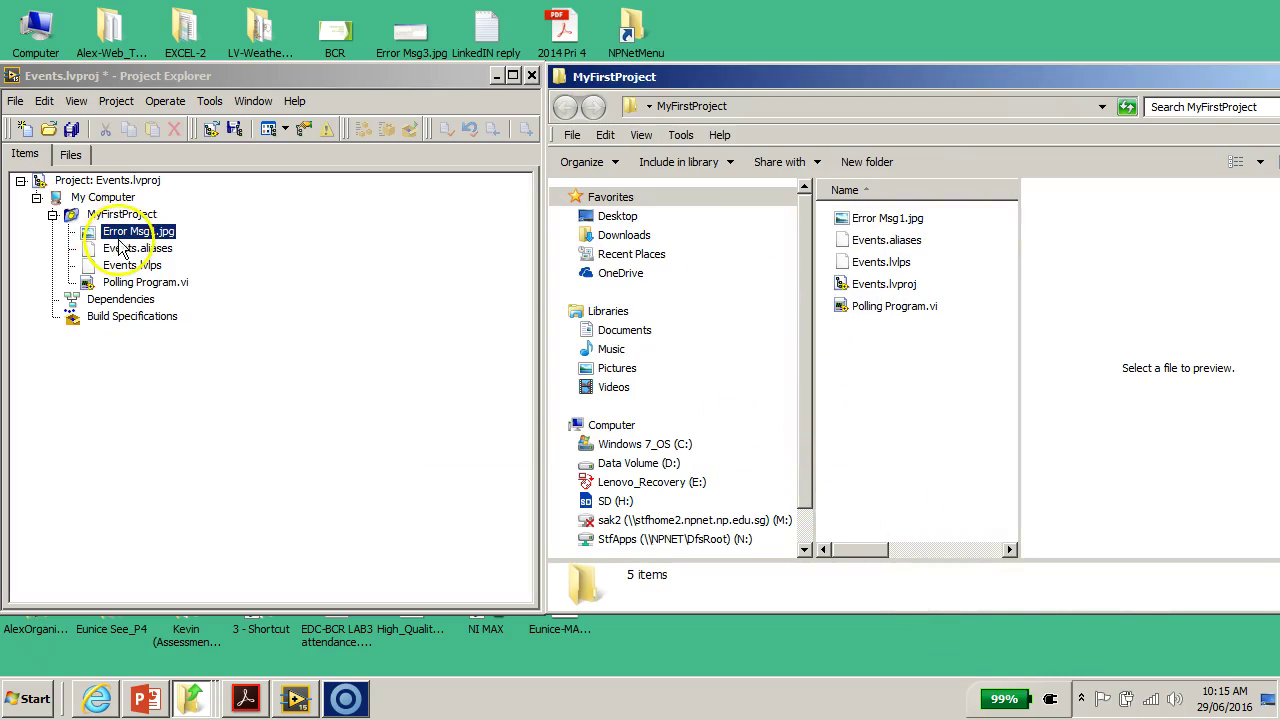
# Delete Error Msg1.jpg from the MyFirstProject folder on disk and check the project tree for the change
pyautogui.click(176, 233)
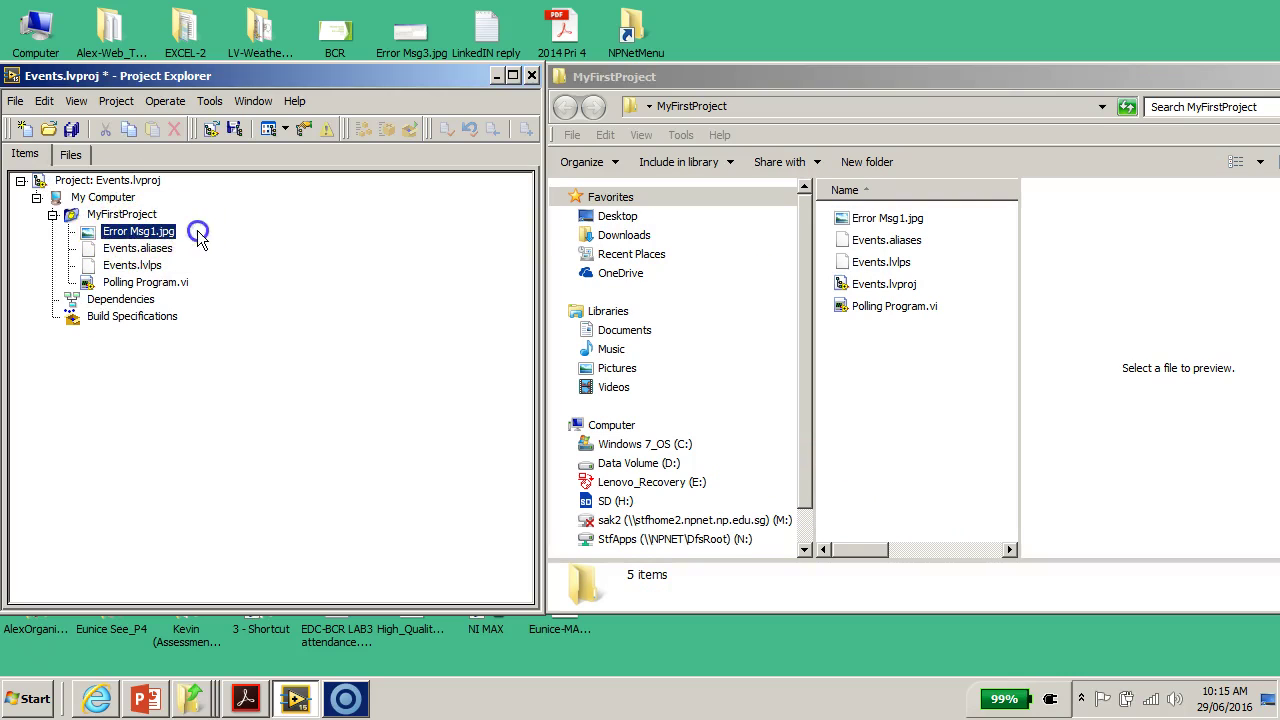
pyautogui.moveTo(196, 230); pyautogui.dragTo(887, 225)
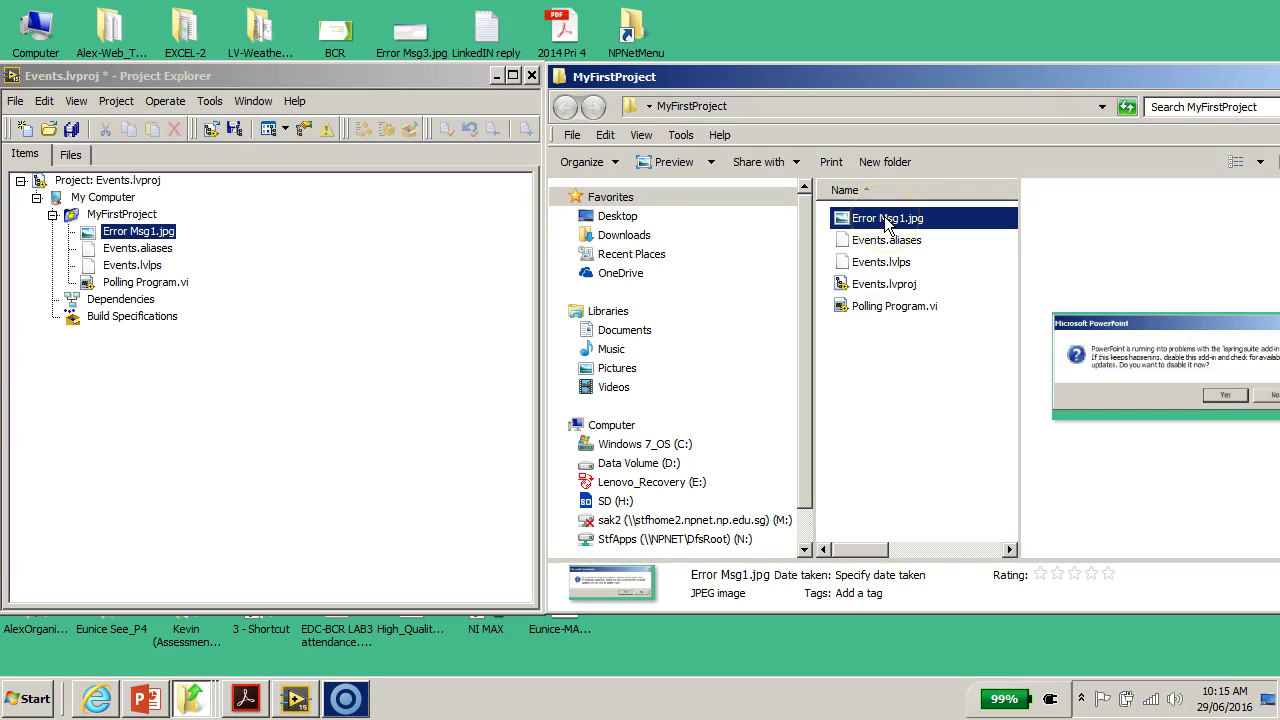
pyautogui.click(887, 225)
pyautogui.rightClick(896, 218)
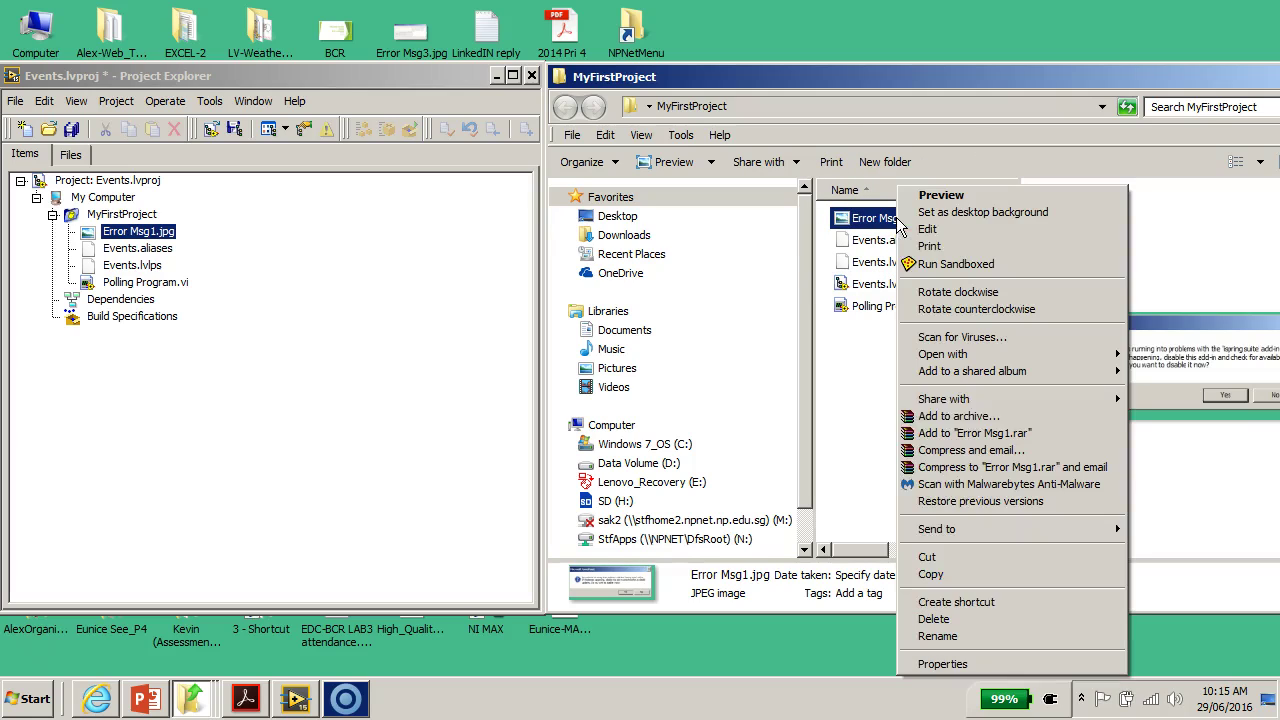
pyautogui.click(934, 619)
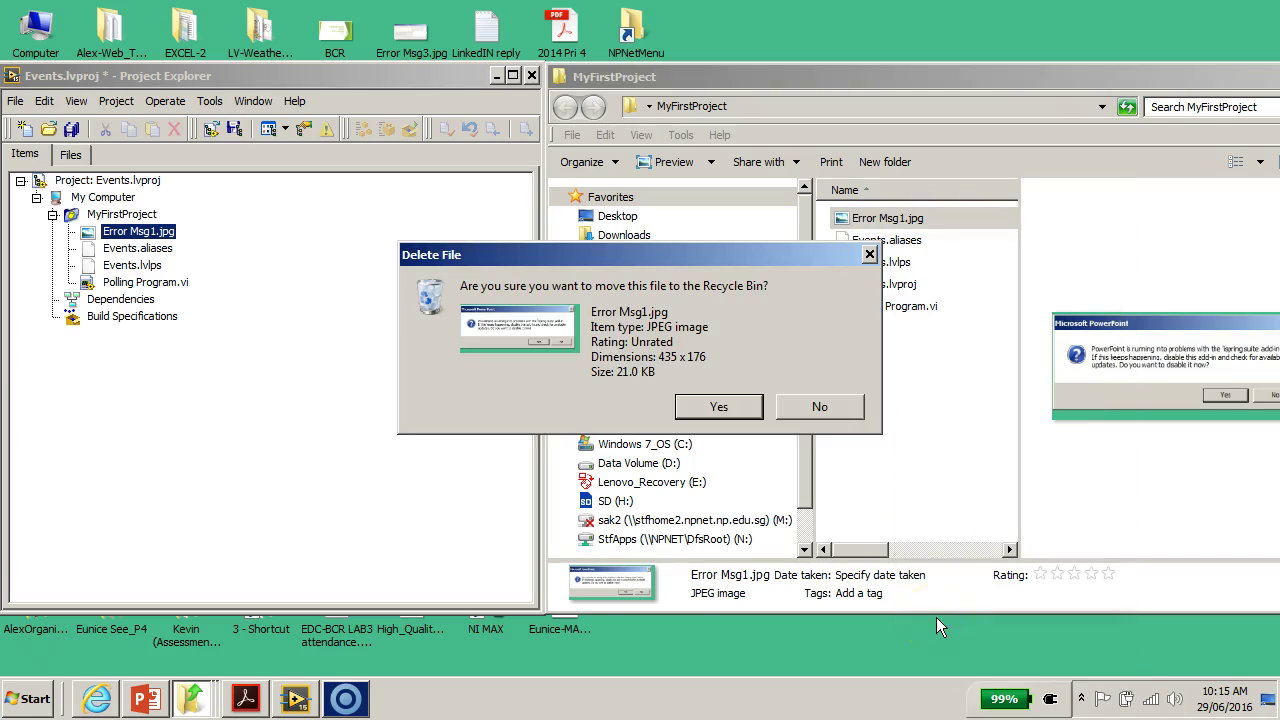
pyautogui.click(719, 407)
pyautogui.click(203, 238)
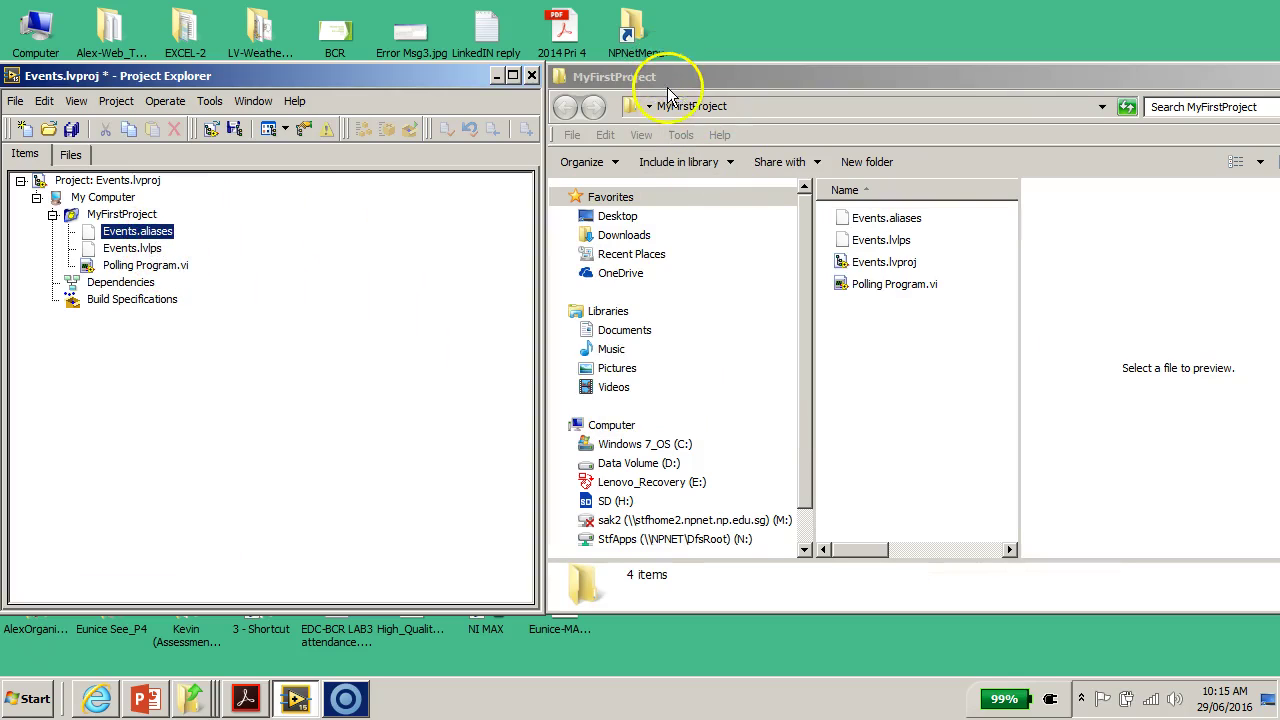
# Close the MyFirstProject folder window and move the Project Explorer toward the middle of the desktop
pyautogui.moveTo(670, 82)
pyautogui.mouseDown()
pyautogui.moveTo(495, 80)
pyautogui.moveTo(685, 77)
pyautogui.mouseUp()
pyautogui.click(310, 77)
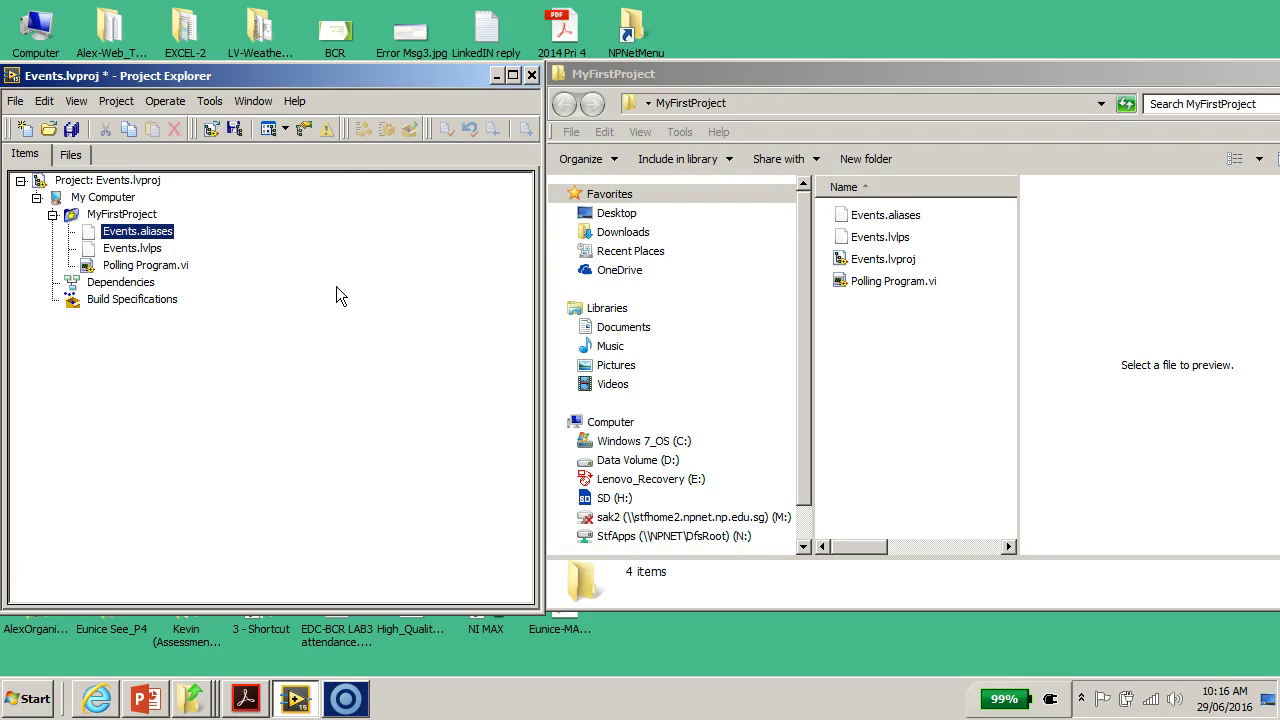
pyautogui.moveTo(809, 77); pyautogui.dragTo(707, 186)
pyautogui.click(1229, 190)
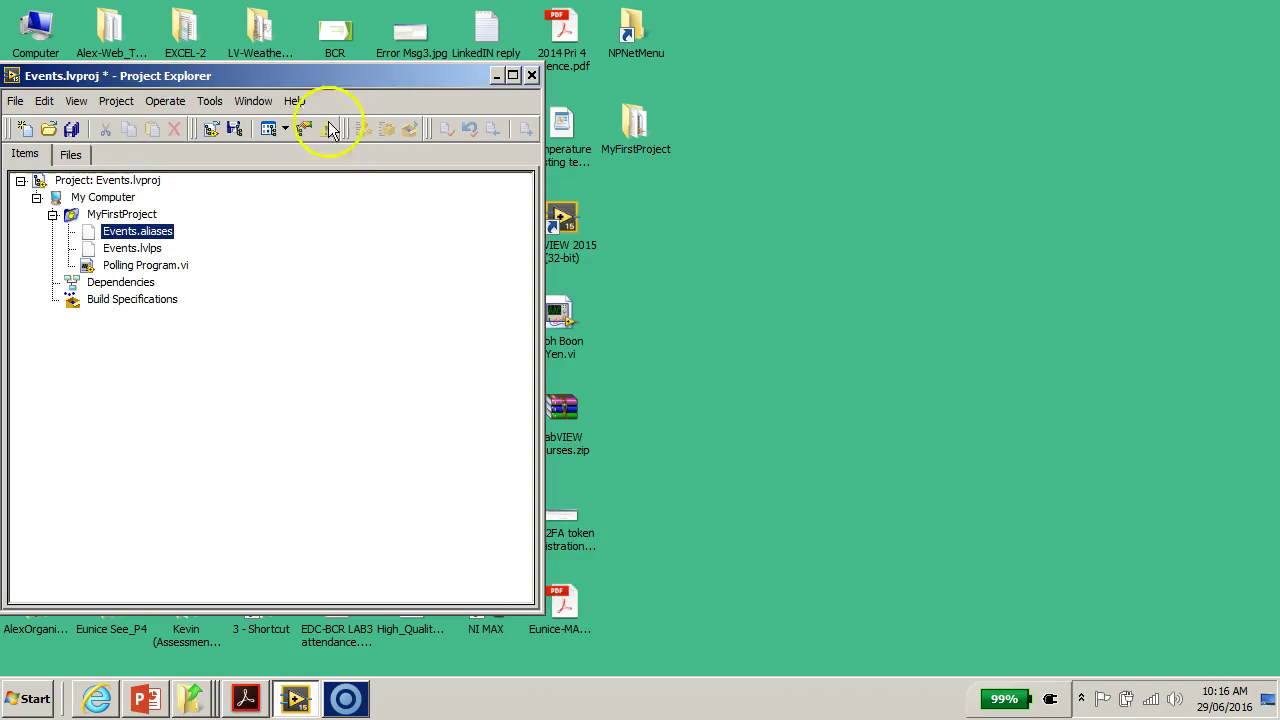
pyautogui.moveTo(257, 73); pyautogui.dragTo(579, 43)
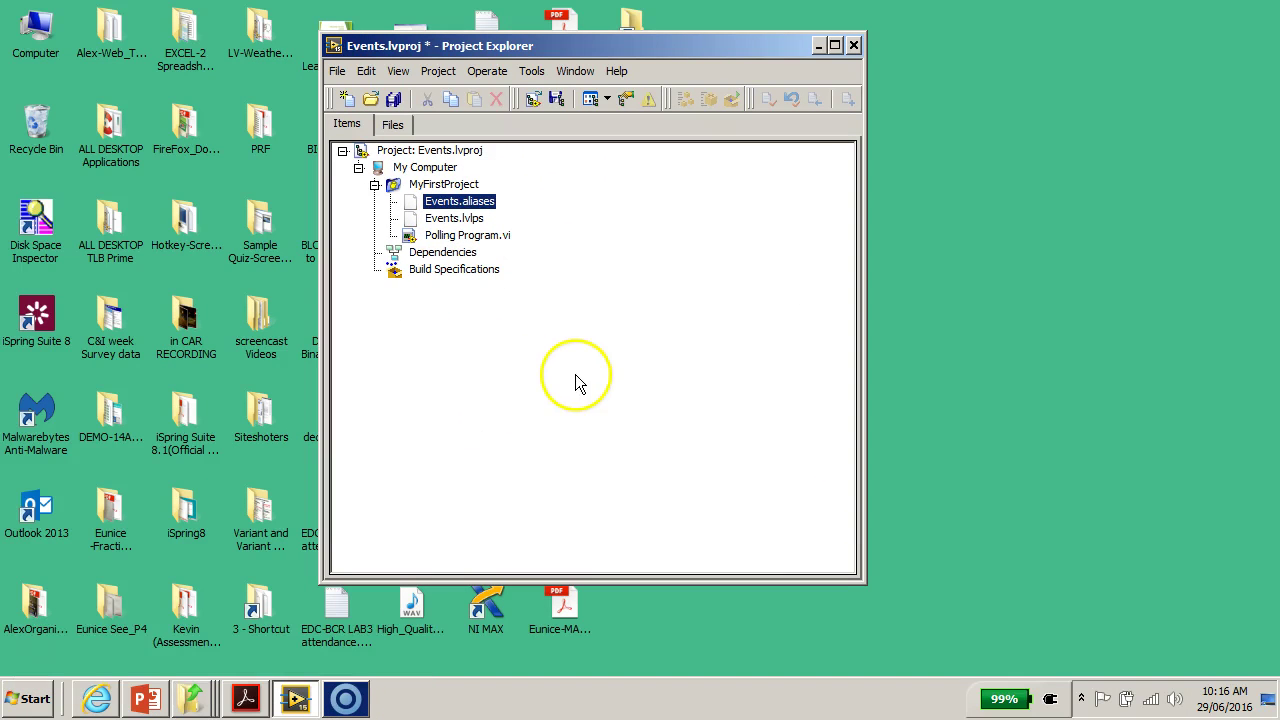
pyautogui.moveTo(535, 56); pyautogui.dragTo(492, 64)
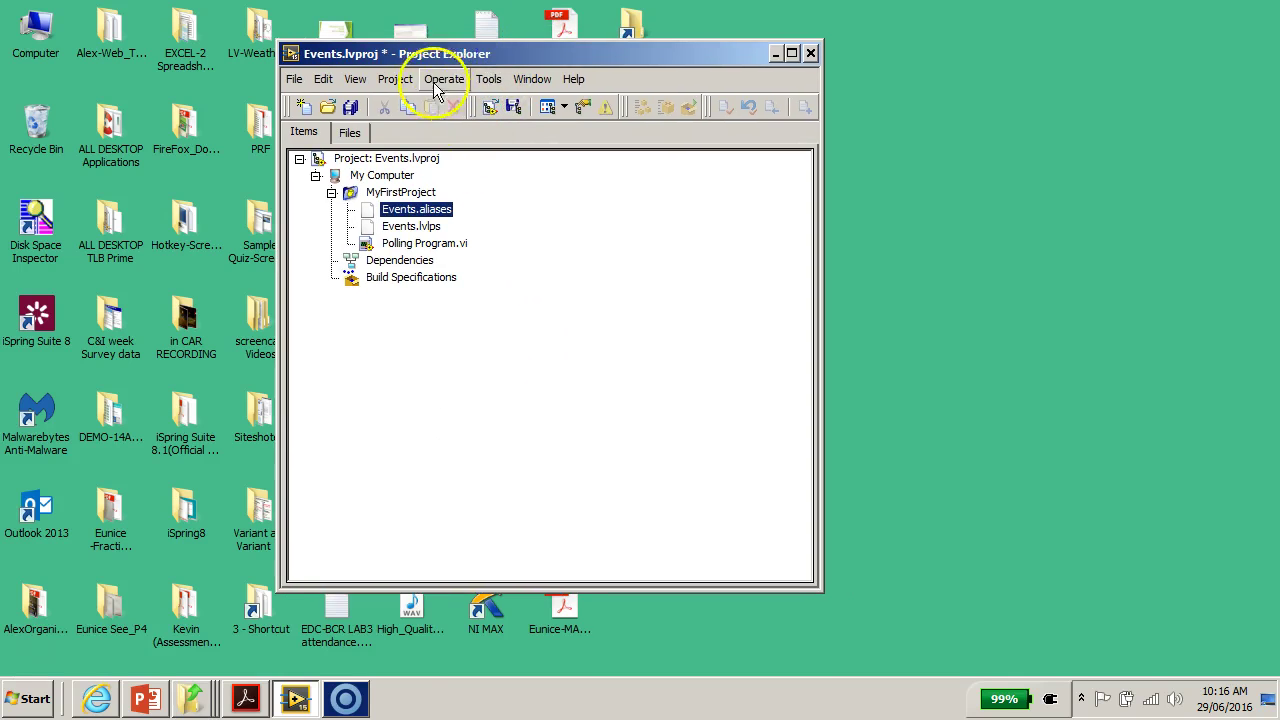